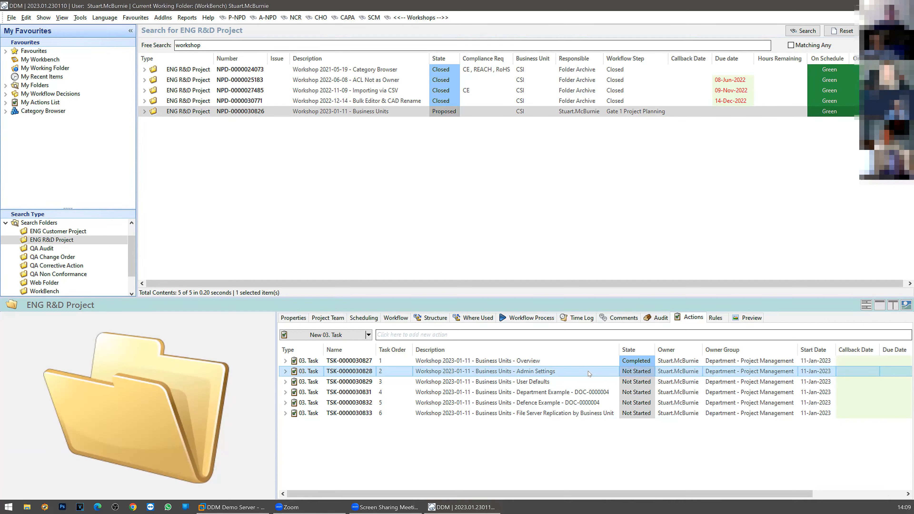
Sign in to DDM Administration as administrator and list the business units under System Access.
{"action": "left_click", "coordinate": [80, 18]}
{"action": "left_click", "coordinate": [92, 39]}
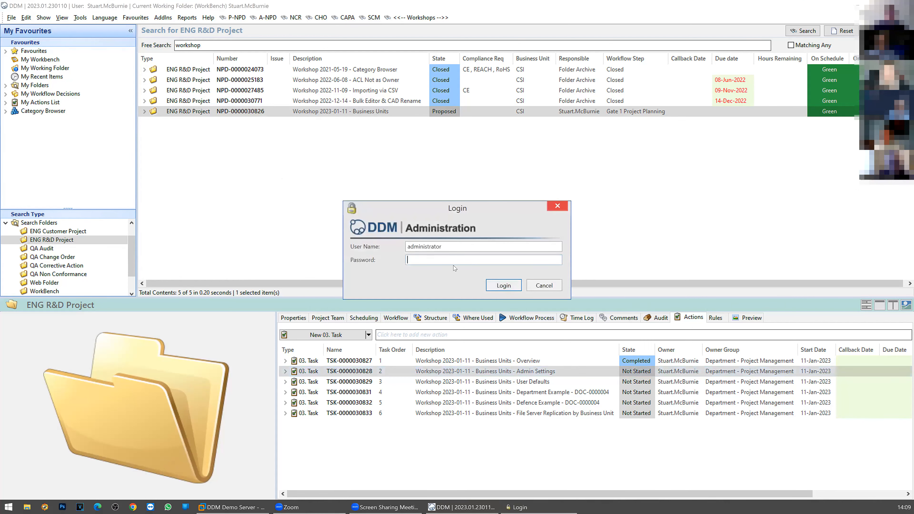
{"action": "left_click", "coordinate": [491, 287]}
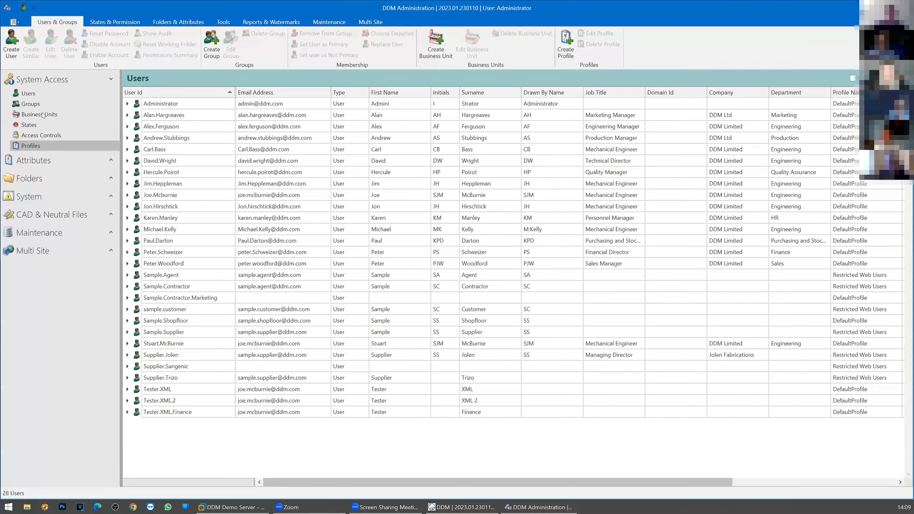
{"action": "left_click", "coordinate": [52, 115]}
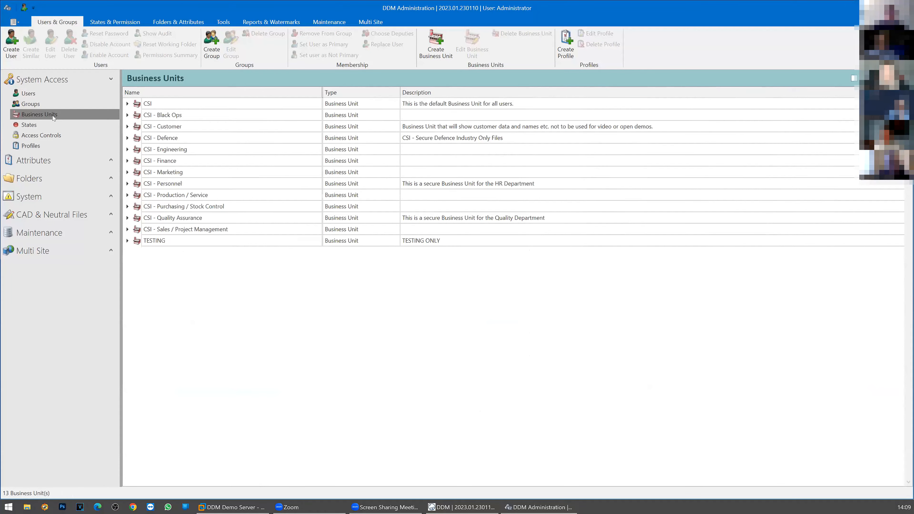
Look at the properties of the default CSI business unit and close them without changes.
{"action": "left_click", "coordinate": [157, 107]}
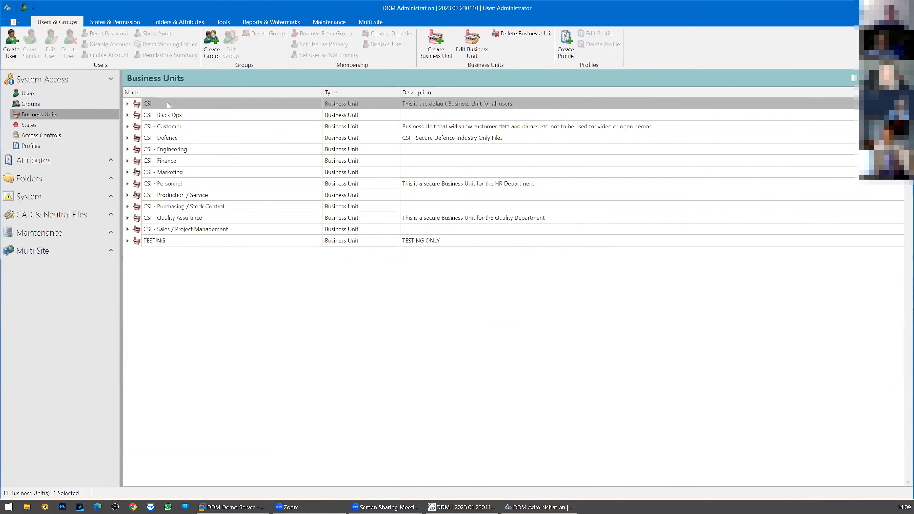
{"action": "double_click", "coordinate": [167, 103]}
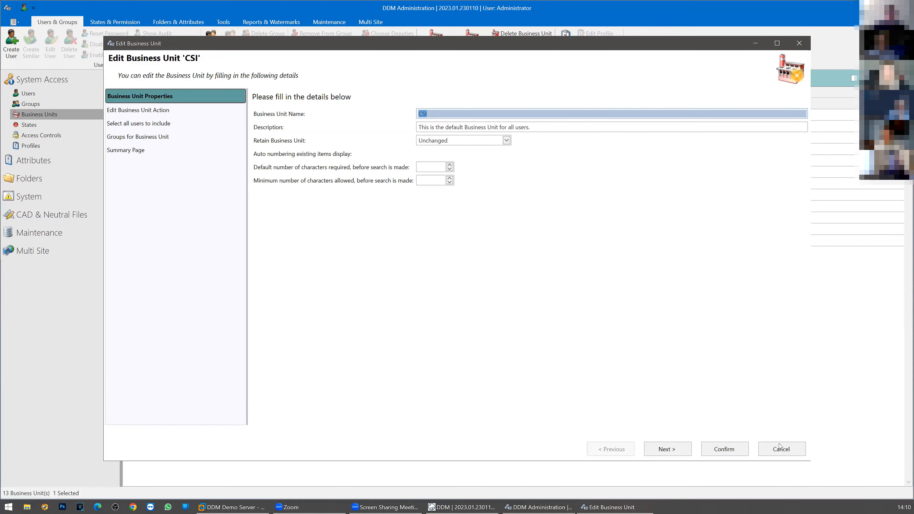
{"action": "left_click", "coordinate": [781, 450]}
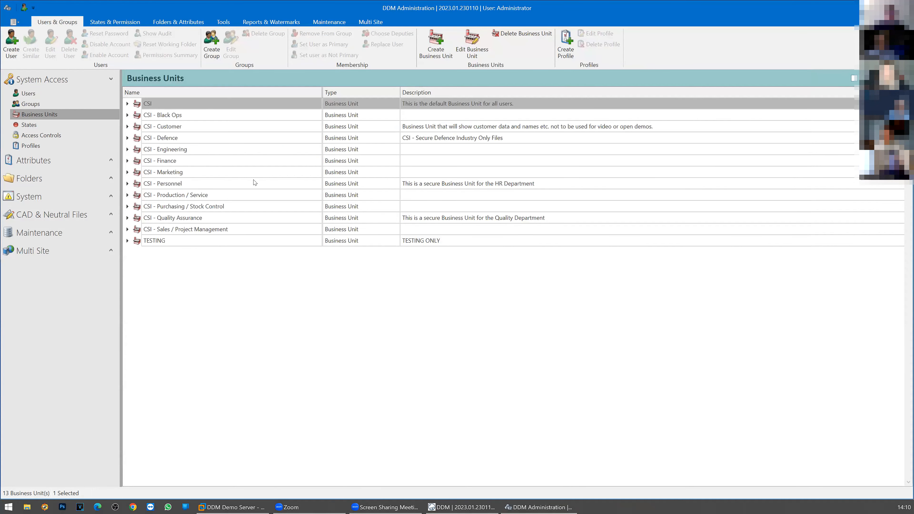
Examine the CSI business units from Black Ops through Finance, comparing Black Ops, Defence and Customer.
{"action": "left_click", "coordinate": [172, 119]}
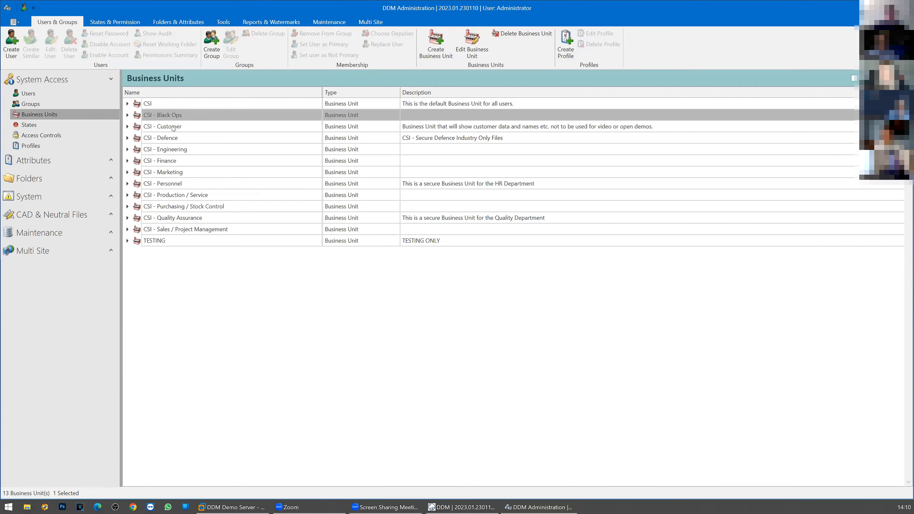
{"action": "left_click", "coordinate": [173, 126]}
{"action": "left_click", "coordinate": [172, 138]}
{"action": "left_click", "coordinate": [175, 151]}
{"action": "left_click", "coordinate": [175, 163]}
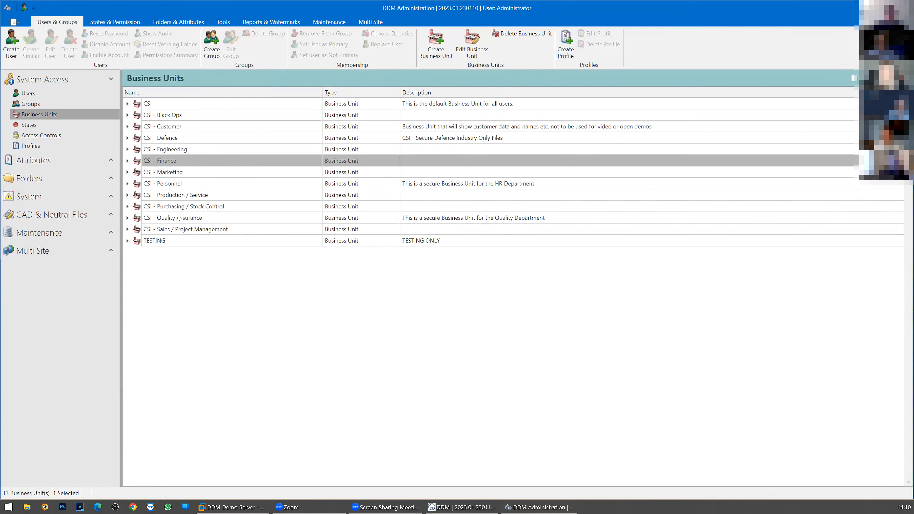
{"action": "left_click", "coordinate": [185, 117]}
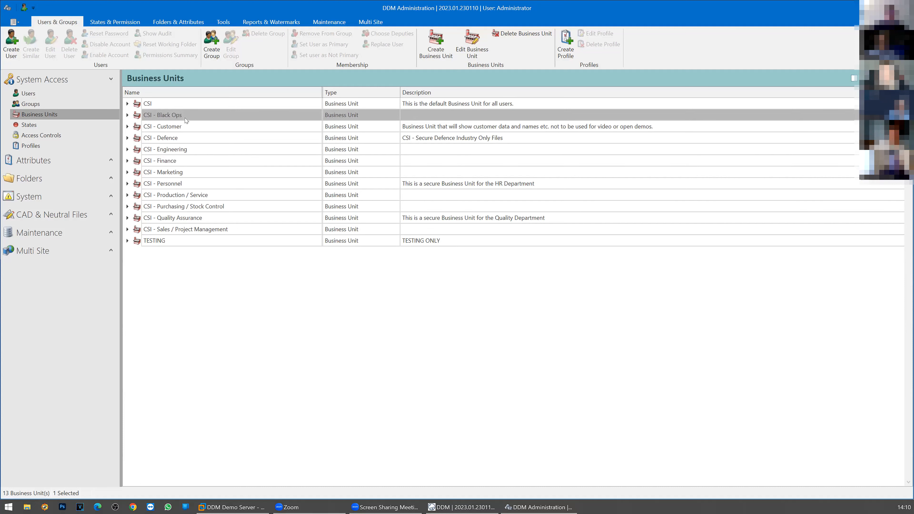
{"action": "left_click", "coordinate": [187, 141], "text": "ctrl"}
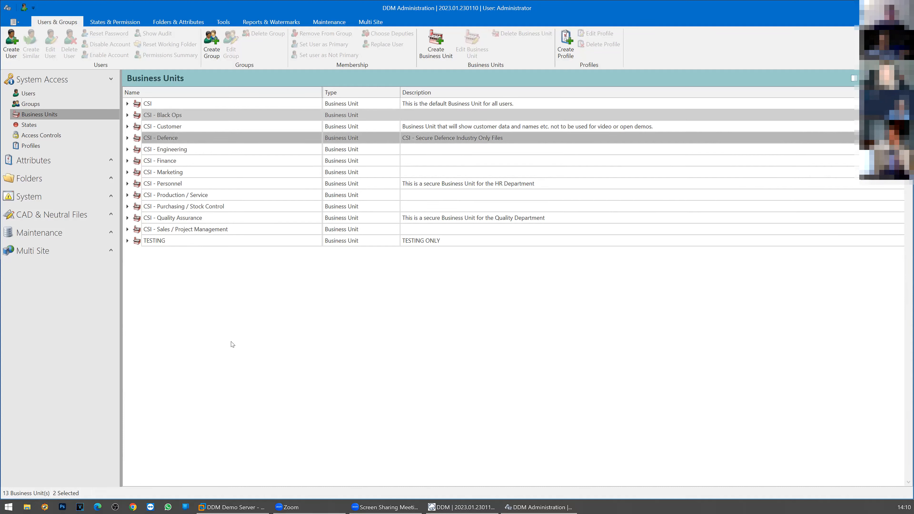
{"action": "left_click", "coordinate": [191, 126]}
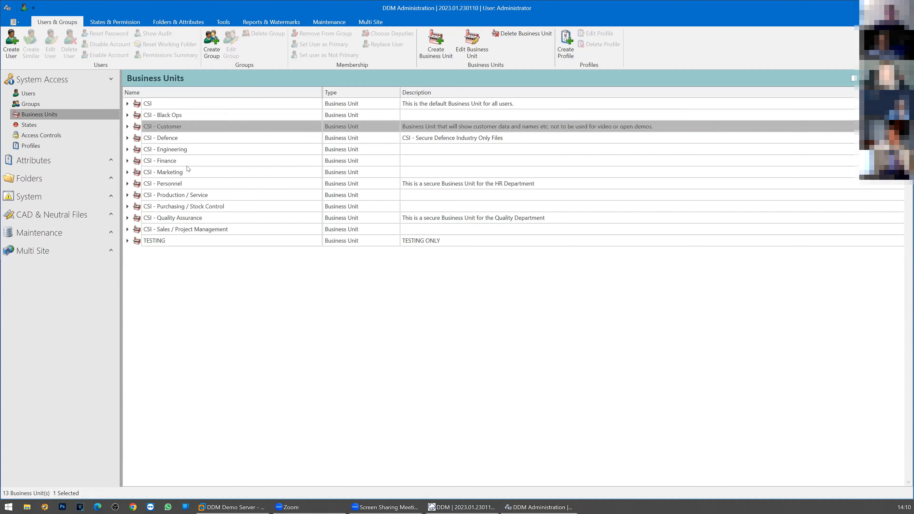
Highlight all department business units together, from CSI - Engineering through CSI - Sales / Project Management.
{"action": "left_click", "coordinate": [191, 152]}
{"action": "left_click", "coordinate": [196, 163], "text": "ctrl"}
{"action": "left_click", "coordinate": [197, 173], "text": "ctrl"}
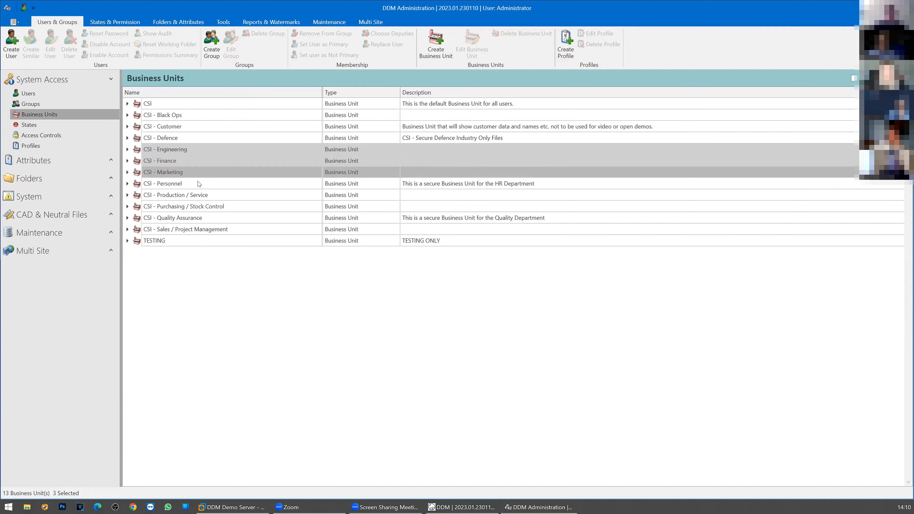
{"action": "left_click", "coordinate": [199, 185], "text": "ctrl"}
{"action": "left_click", "coordinate": [202, 195], "text": "ctrl"}
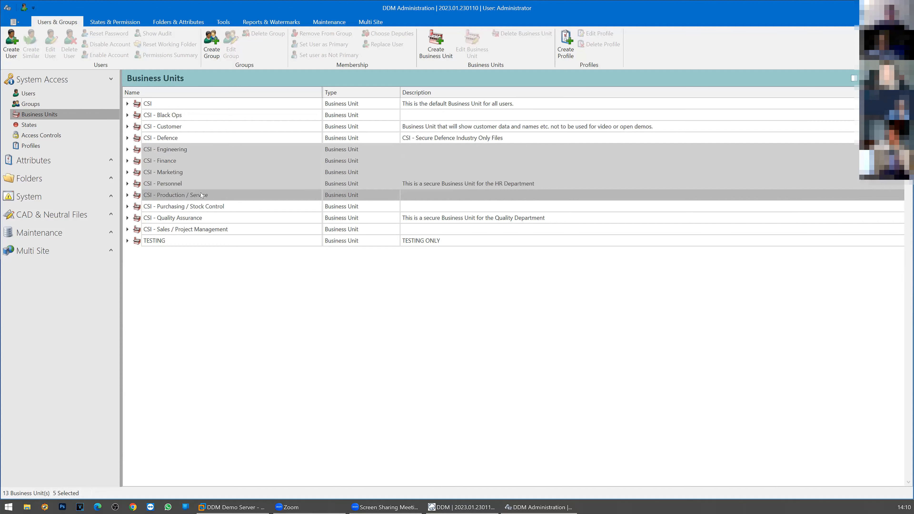
{"action": "left_click", "coordinate": [203, 207], "text": "ctrl"}
{"action": "left_click", "coordinate": [205, 220], "text": "ctrl"}
{"action": "left_click", "coordinate": [207, 230], "text": "ctrl"}
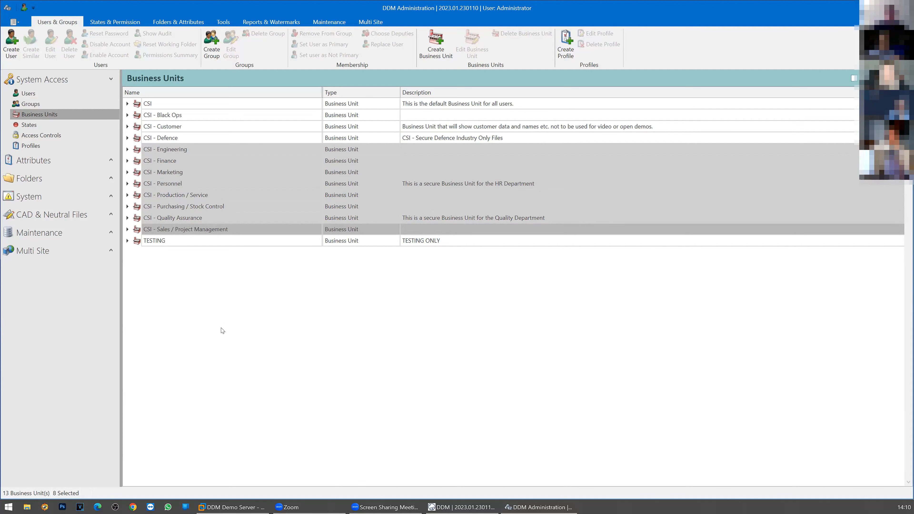
Review the CSI business unit's name, description, Retain Business Unit options and search character settings, leaving them unchanged.
{"action": "double_click", "coordinate": [180, 104]}
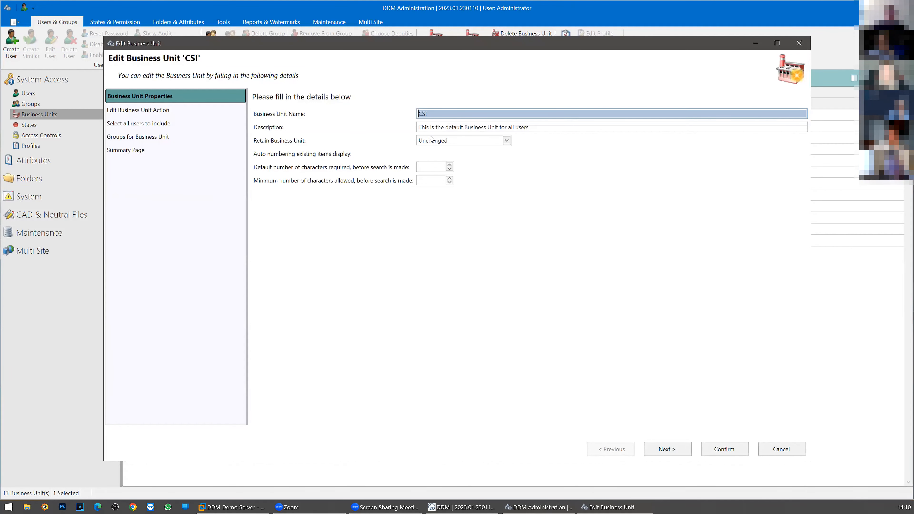
{"action": "left_click", "coordinate": [429, 114]}
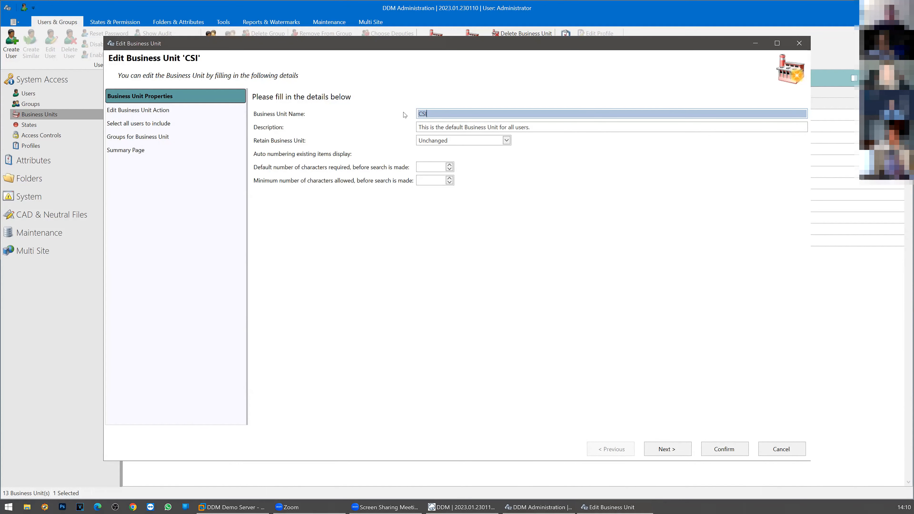
{"action": "left_click_drag", "start_coordinate": [541, 128], "coordinate": [410, 128]}
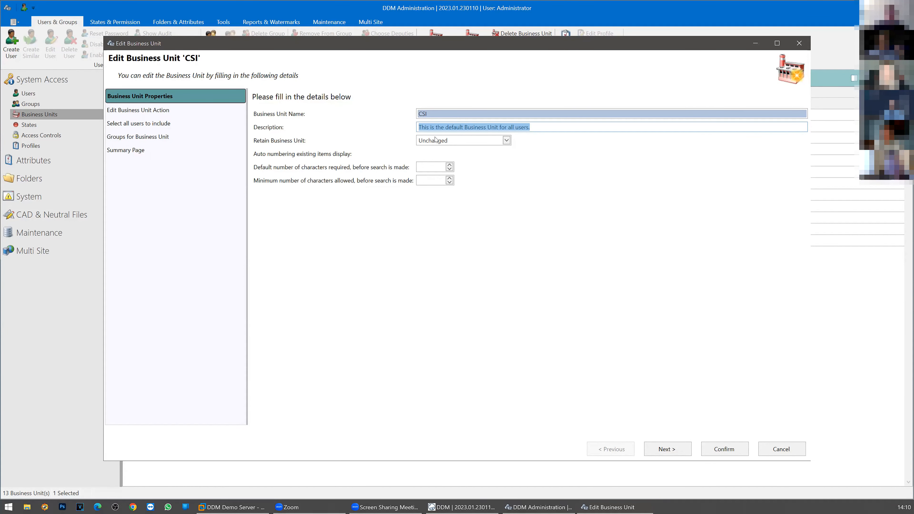
{"action": "left_click", "coordinate": [506, 142]}
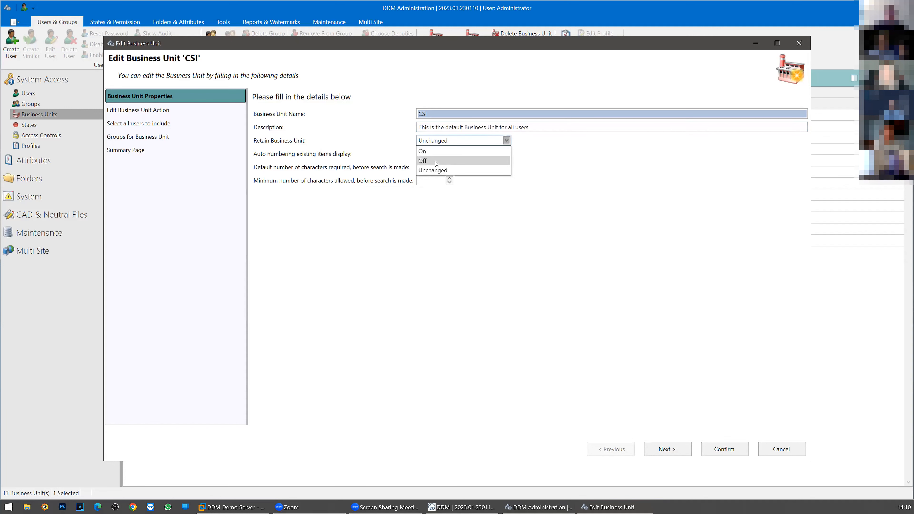
{"action": "left_click", "coordinate": [505, 213]}
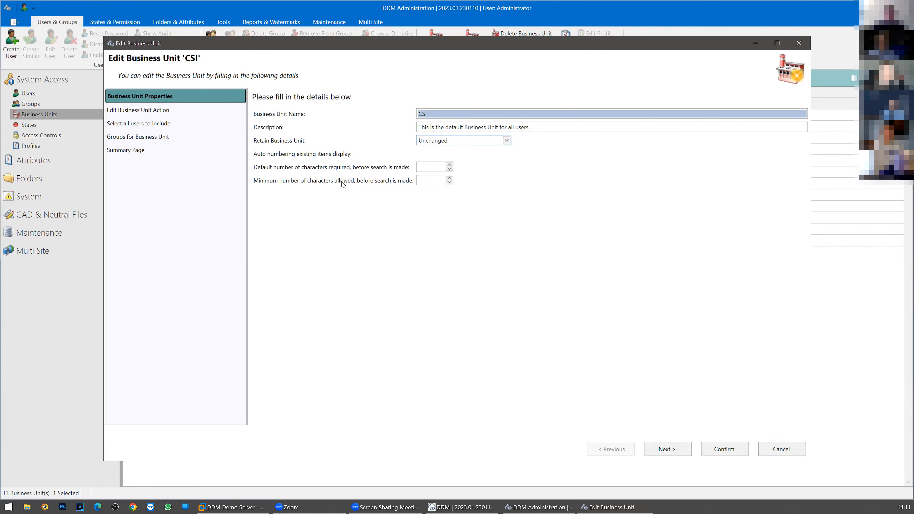
{"action": "left_click", "coordinate": [782, 449]}
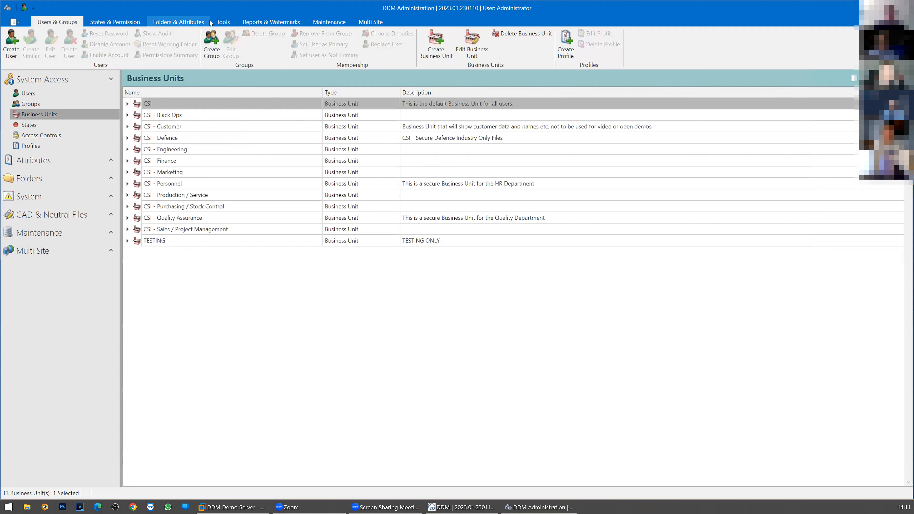
Check the default and minimum search character counts in Automatic Numbering Administration, and return to the main DDM client.
{"action": "left_click", "coordinate": [223, 22]}
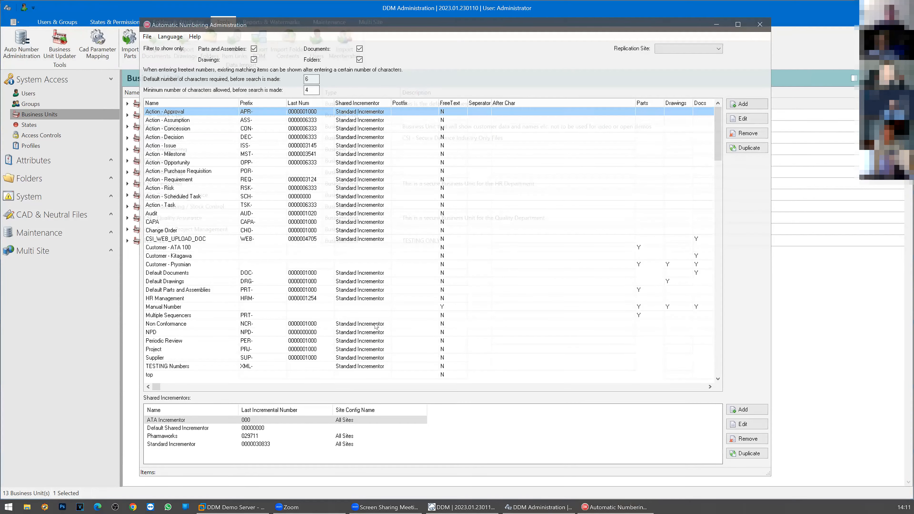
{"action": "mouse_move", "coordinate": [315, 78]}
{"action": "left_mouse_down"}
{"action": "mouse_move", "coordinate": [303, 90]}
{"action": "mouse_move", "coordinate": [298, 78]}
{"action": "left_mouse_up"}
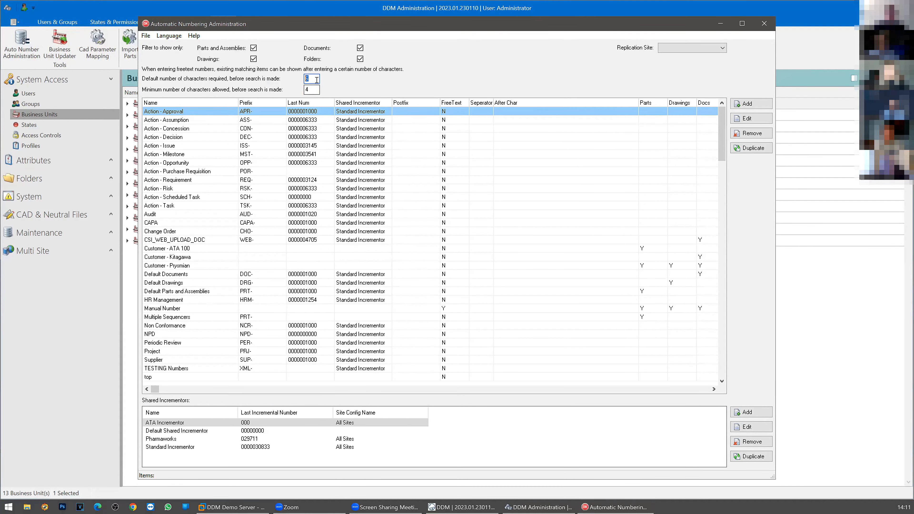
{"action": "left_click_drag", "start_coordinate": [312, 89], "coordinate": [292, 96]}
{"action": "left_click", "coordinate": [764, 24]}
{"action": "left_click", "coordinate": [469, 506]}
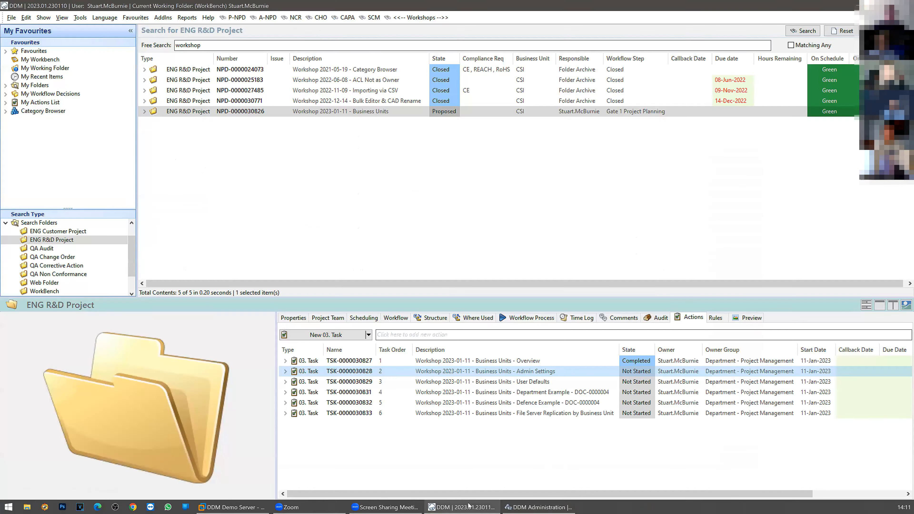
Start a new document and choose Manual Number as its item type.
{"action": "right_click", "coordinate": [407, 179]}
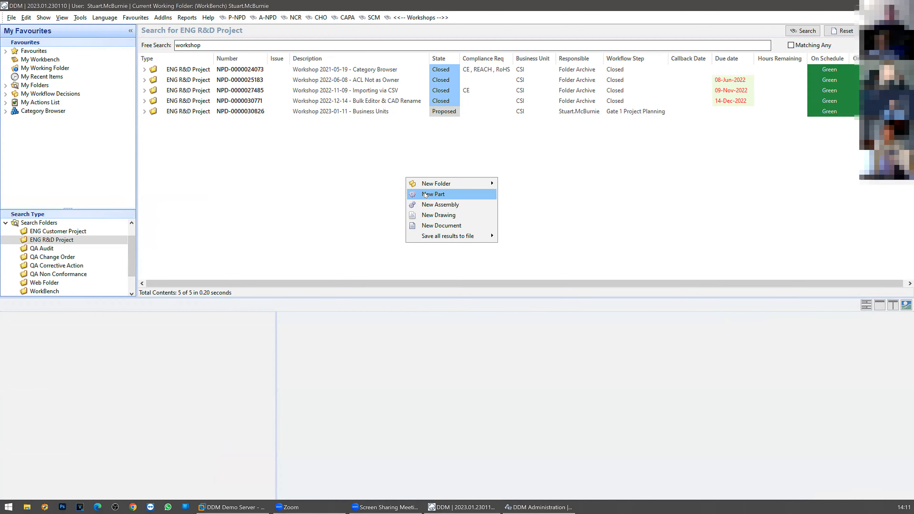
{"action": "left_click", "coordinate": [436, 225]}
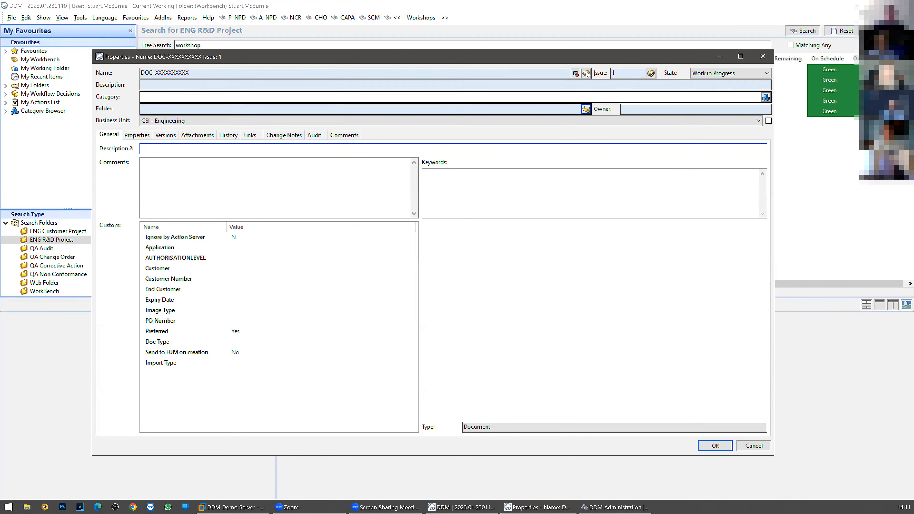
{"action": "left_click", "coordinate": [586, 73]}
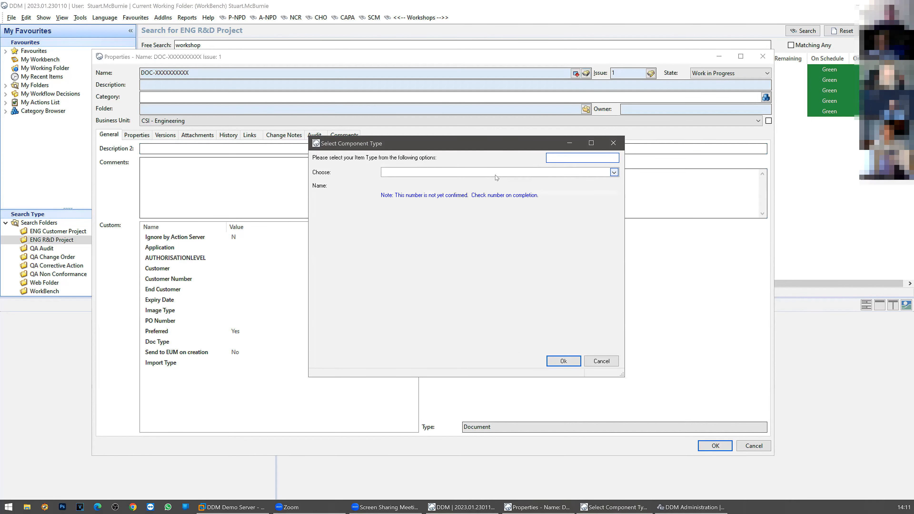
{"action": "left_click", "coordinate": [496, 175]}
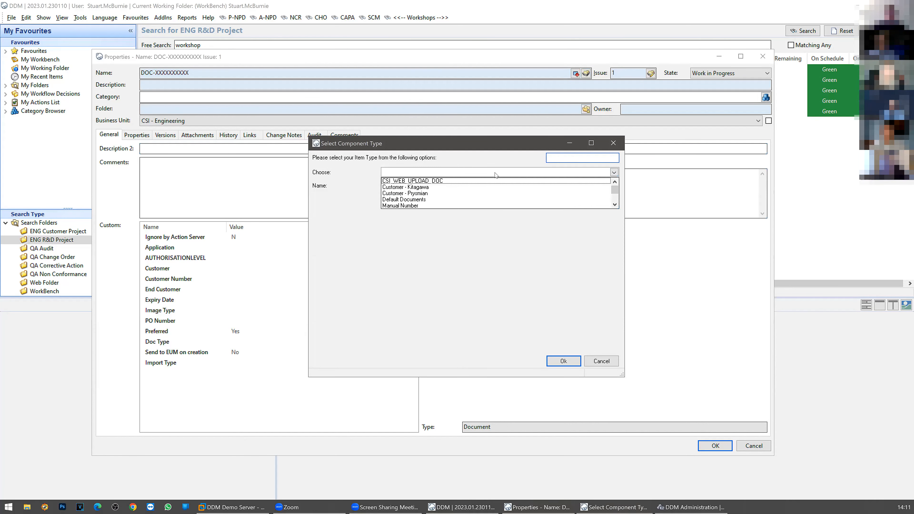
{"action": "left_click", "coordinate": [406, 206]}
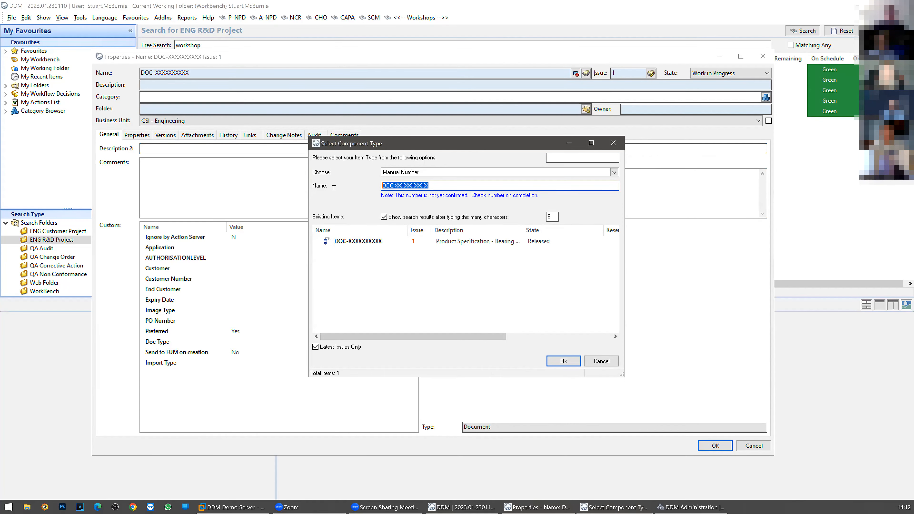
Try looking up existing documents by entering the name 100010, and discard the new document.
{"action": "double_click", "coordinate": [551, 217]}
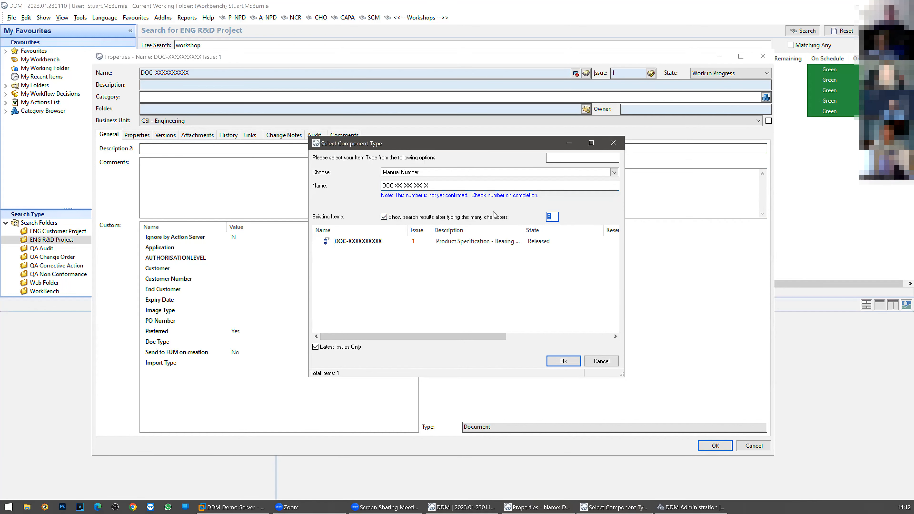
{"action": "left_click_drag", "start_coordinate": [436, 186], "coordinate": [333, 190]}
{"action": "type", "text": "100010"}
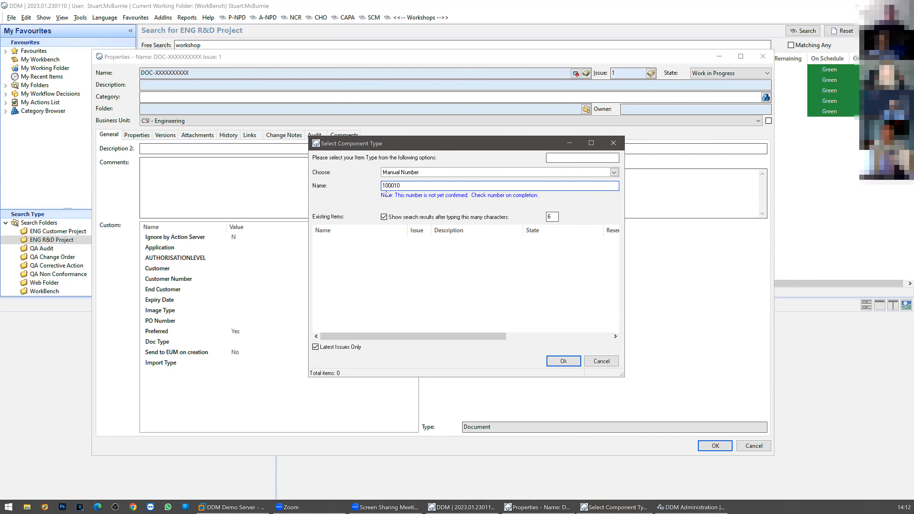
{"action": "left_click", "coordinate": [596, 363]}
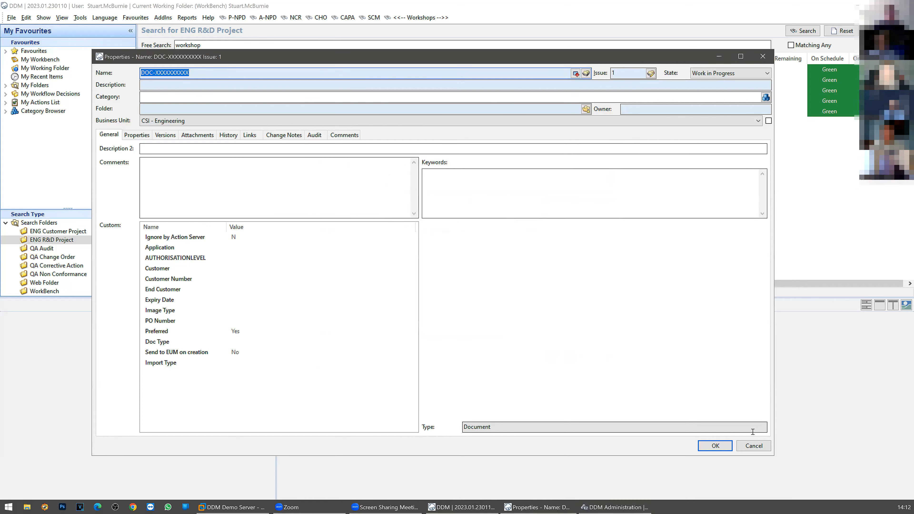
{"action": "left_click", "coordinate": [754, 446]}
Start a new part with the Manual Number item type and look up existing parts by entering the name 100010.
{"action": "right_click", "coordinate": [311, 160]}
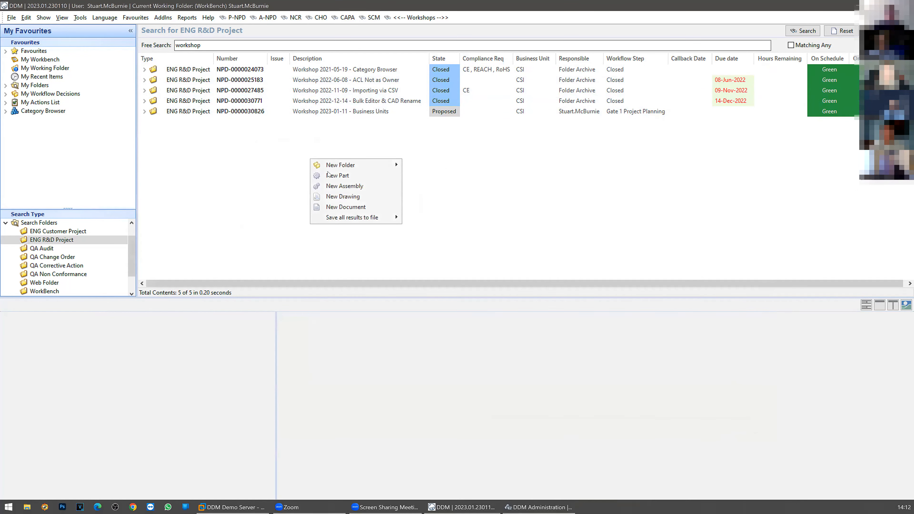
{"action": "left_click", "coordinate": [337, 175]}
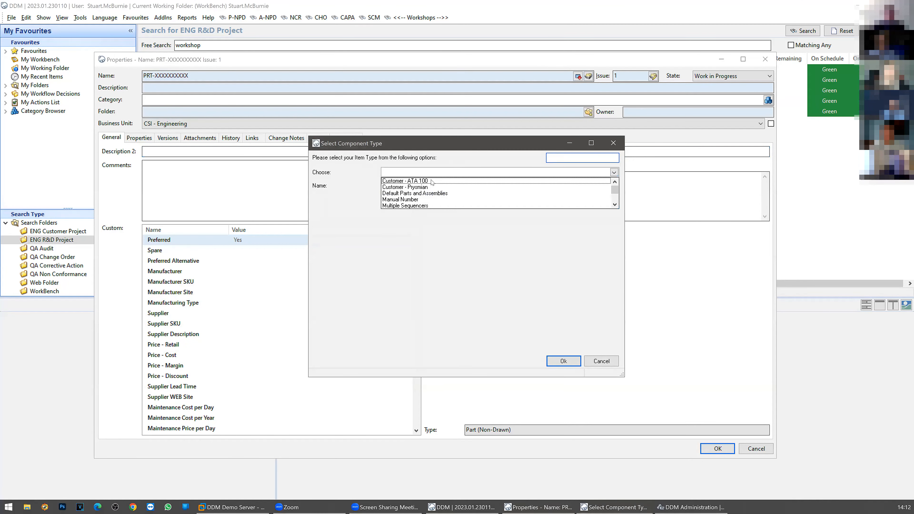
{"action": "left_click", "coordinate": [414, 199]}
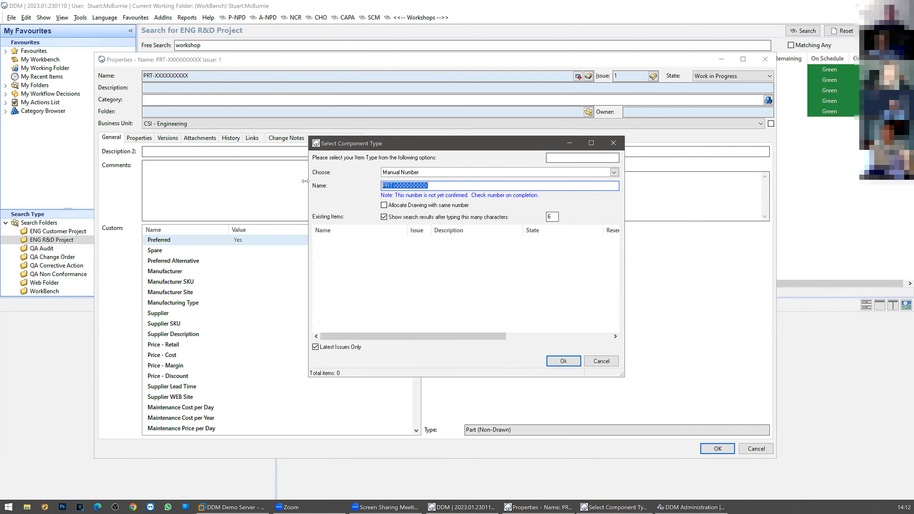
{"action": "type", "text": "100010"}
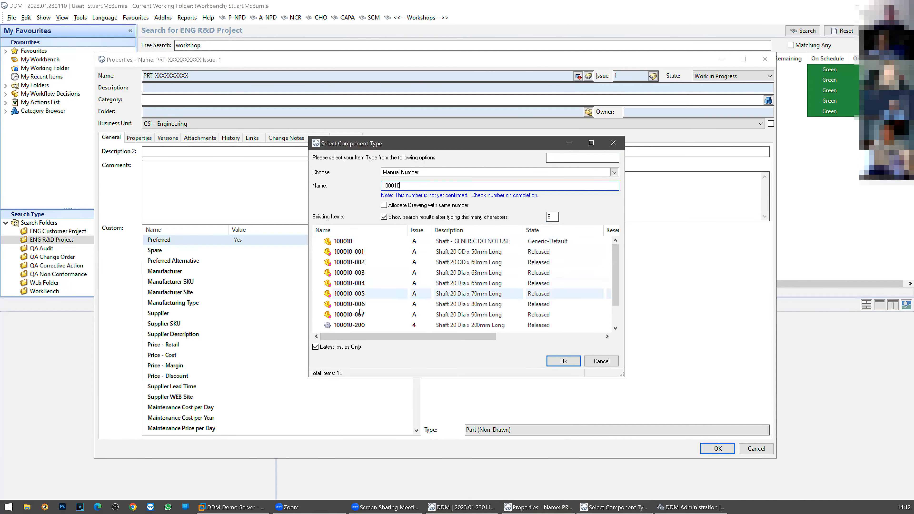
Narrow the lookup of existing parts by extending the name to 100010-00.
{"action": "left_click_drag", "start_coordinate": [554, 218], "coordinate": [543, 220]}
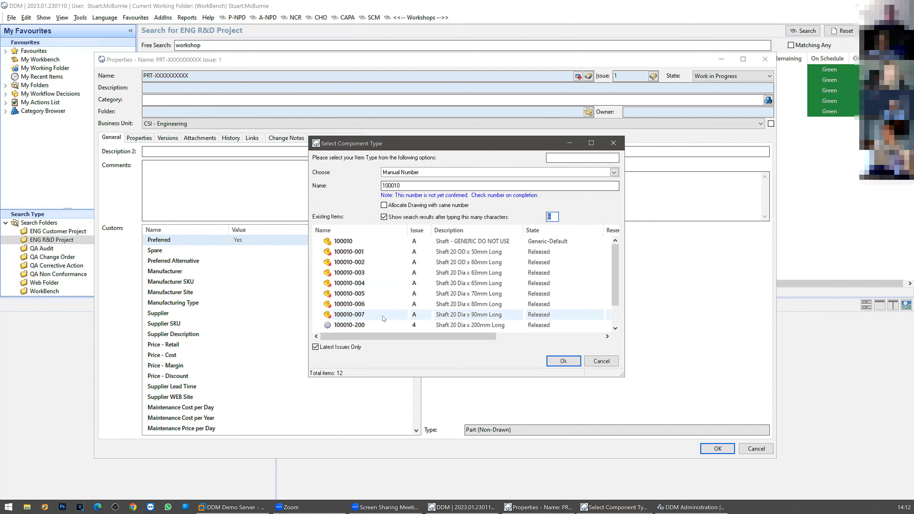
{"action": "left_click", "coordinate": [409, 186]}
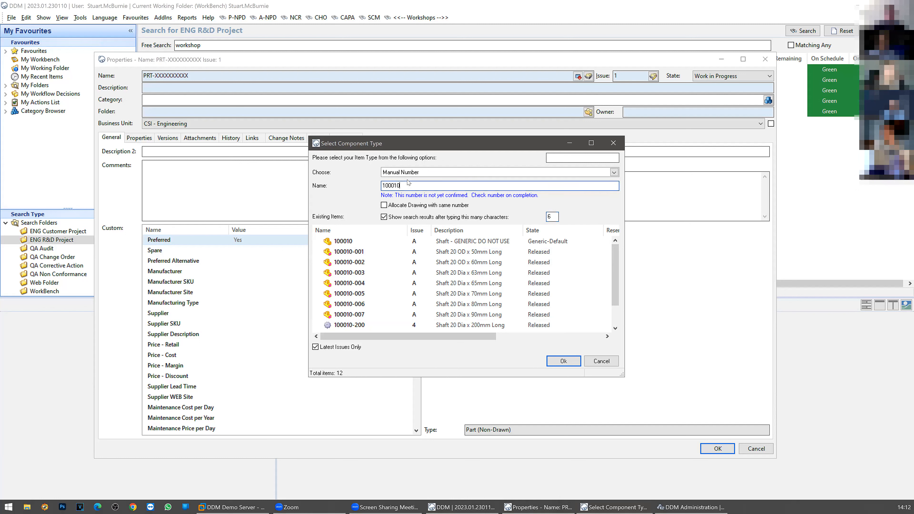
{"action": "type", "text": "-00"}
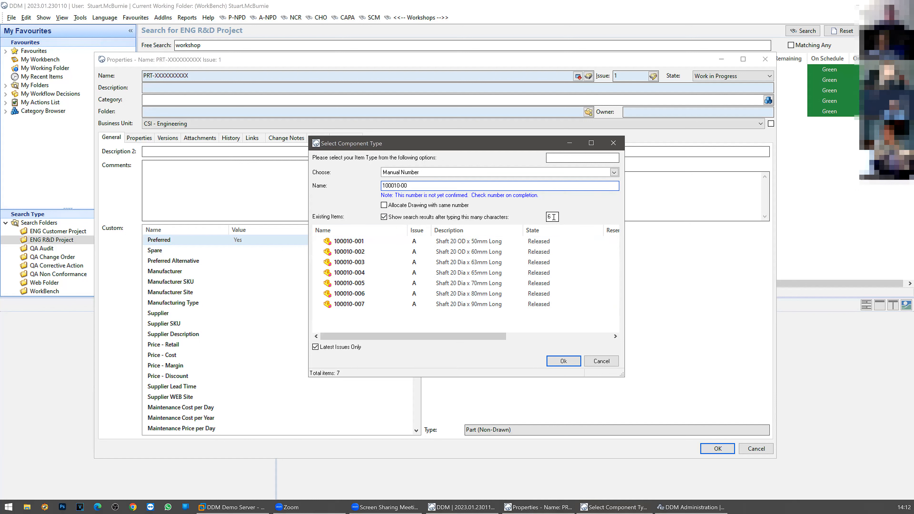
Try setting the existing-items search to start after 4 characters, and discard the new part.
{"action": "double_click", "coordinate": [546, 219]}
{"action": "type", "text": "4"}
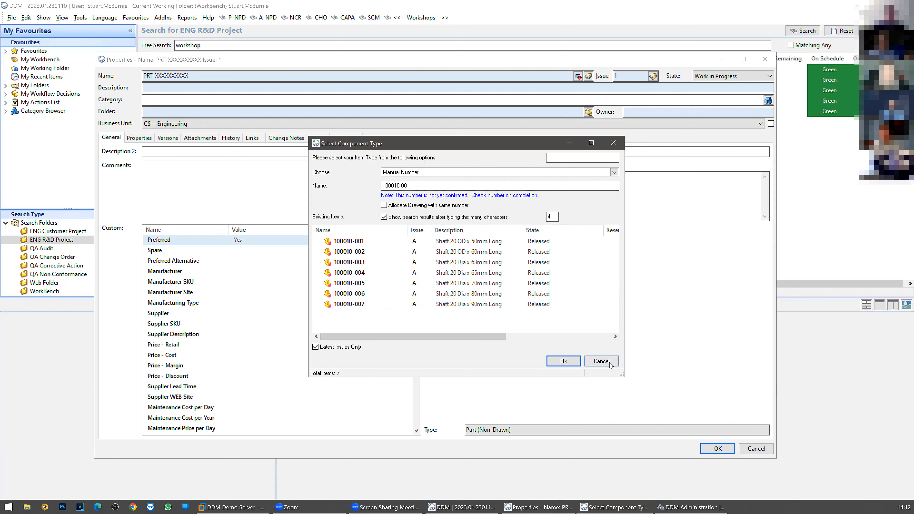
{"action": "left_click", "coordinate": [601, 361]}
{"action": "left_click", "coordinate": [755, 450]}
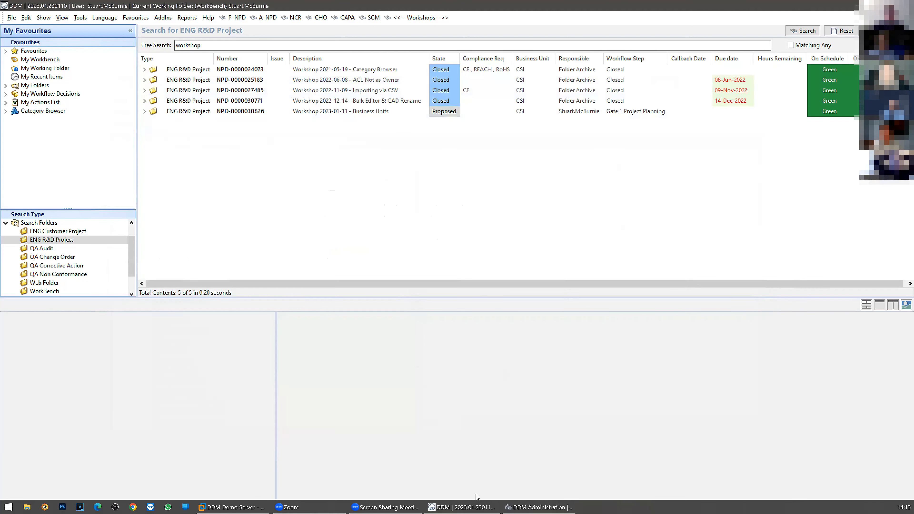
Switch to DDM Administration and open the CSI - Defence business unit for editing.
{"action": "left_click", "coordinate": [544, 506]}
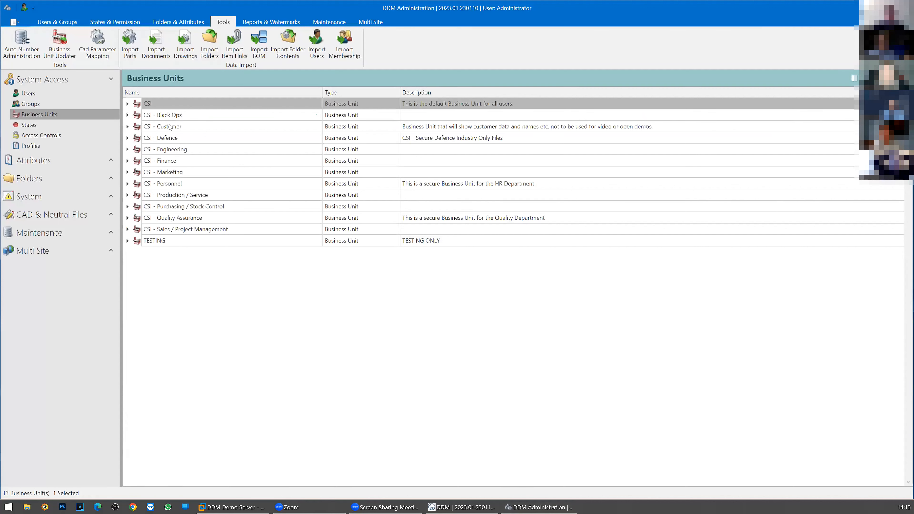
{"action": "left_click", "coordinate": [181, 141]}
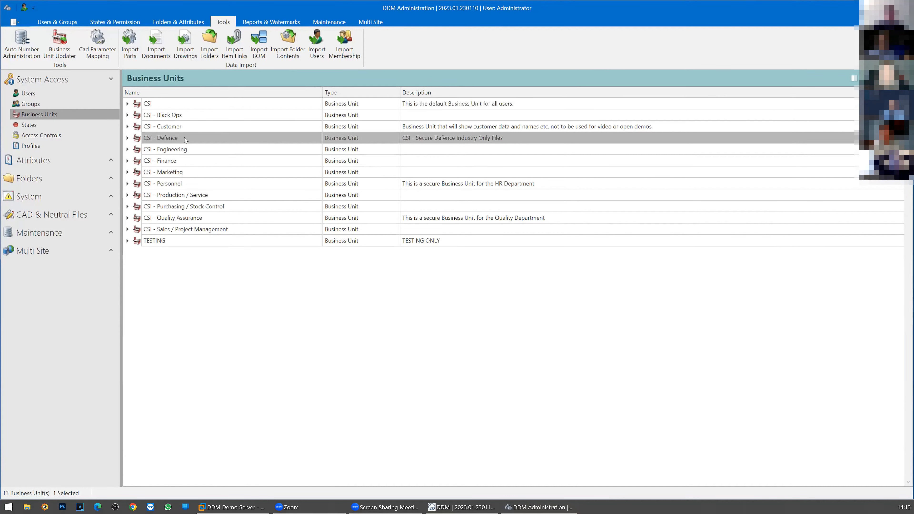
{"action": "double_click", "coordinate": [186, 140]}
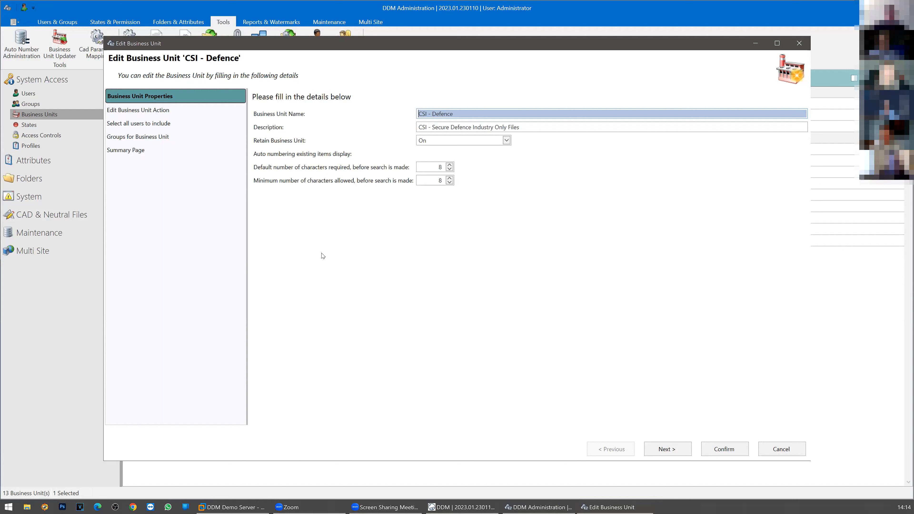
Try adding a user to the CSI - Defence business unit by selecting the Financial Director, and proceed to group selection.
{"action": "left_click", "coordinate": [162, 113]}
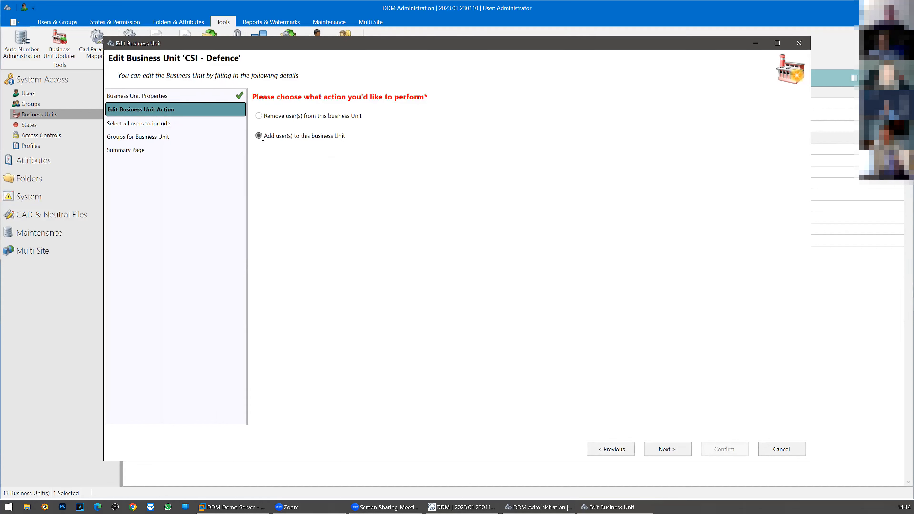
{"action": "left_click", "coordinate": [679, 453]}
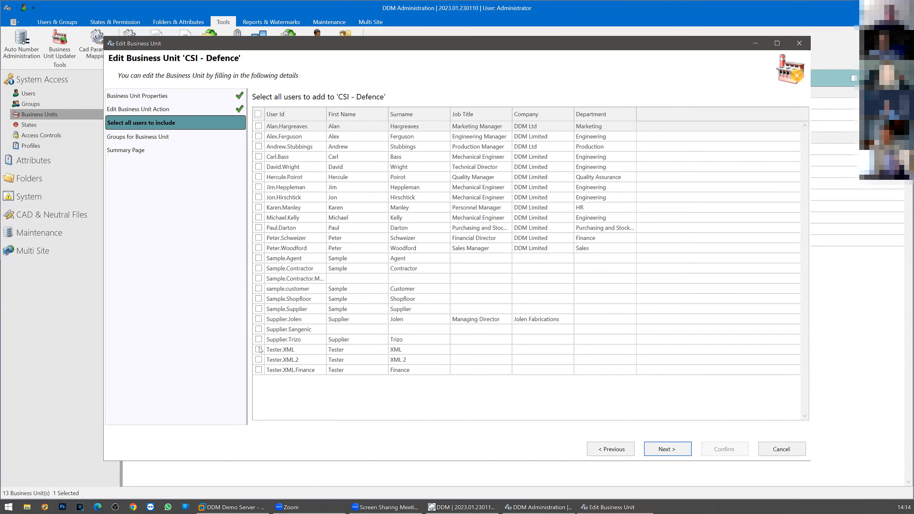
{"action": "left_click", "coordinate": [258, 238]}
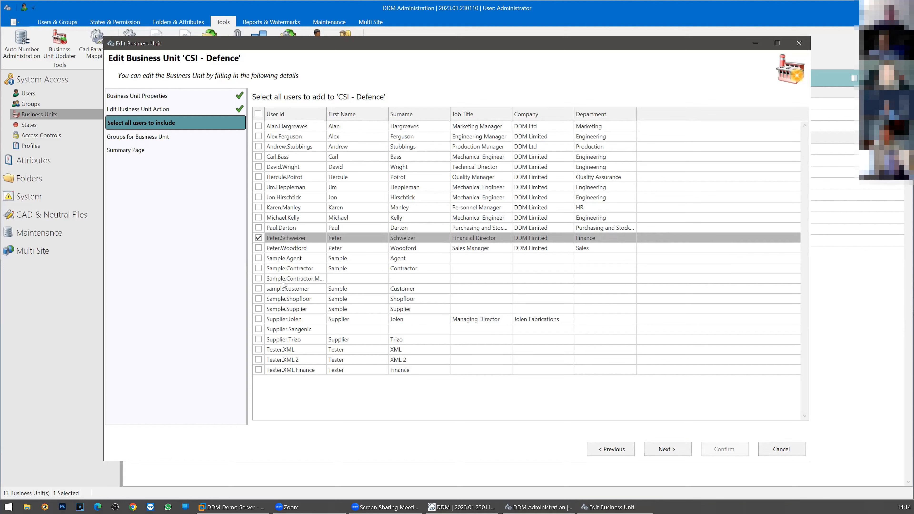
{"action": "left_click", "coordinate": [685, 453]}
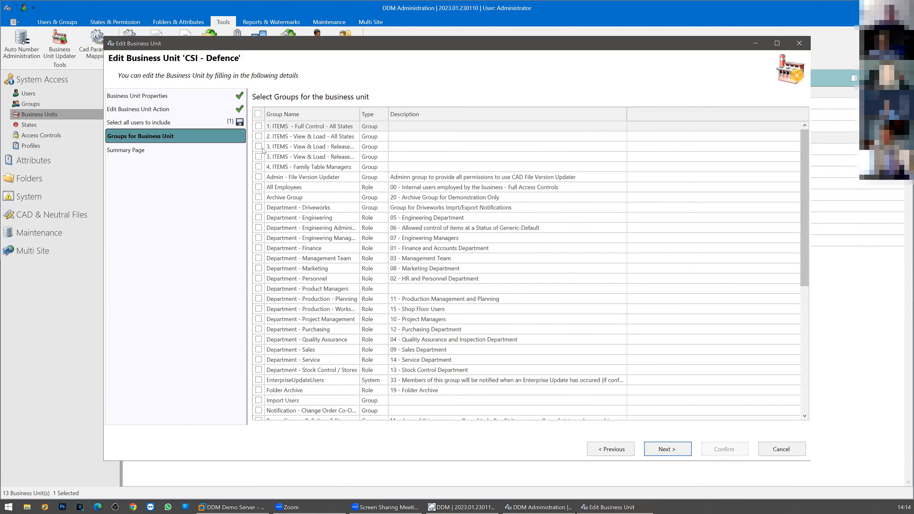
Try assigning the Department - Personnel and 2. ITEMS - View & Load - All States groups, clear them, and cancel the business unit edit.
{"action": "left_click", "coordinate": [259, 280]}
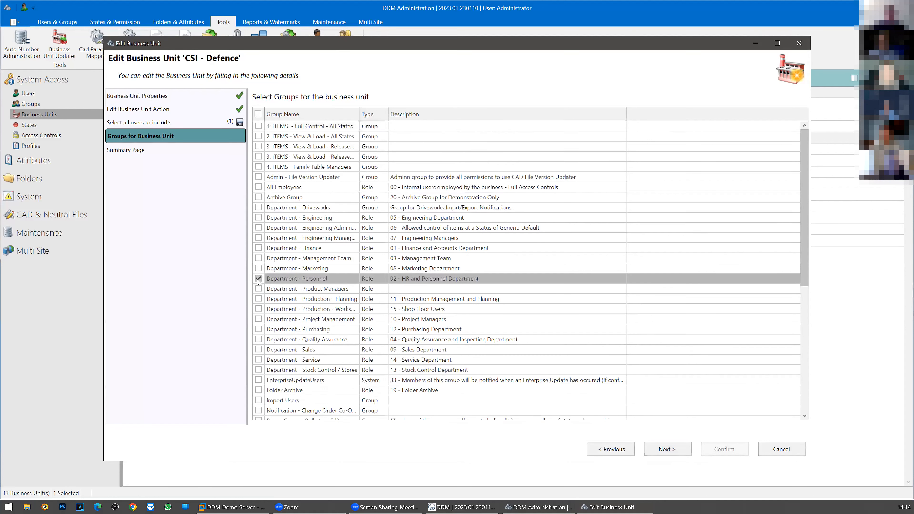
{"action": "left_click", "coordinate": [259, 137]}
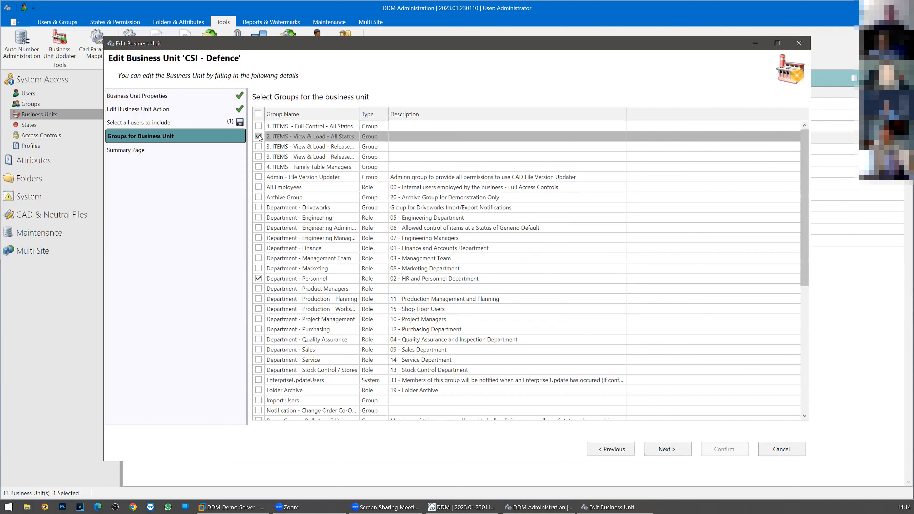
{"action": "left_click", "coordinate": [258, 136]}
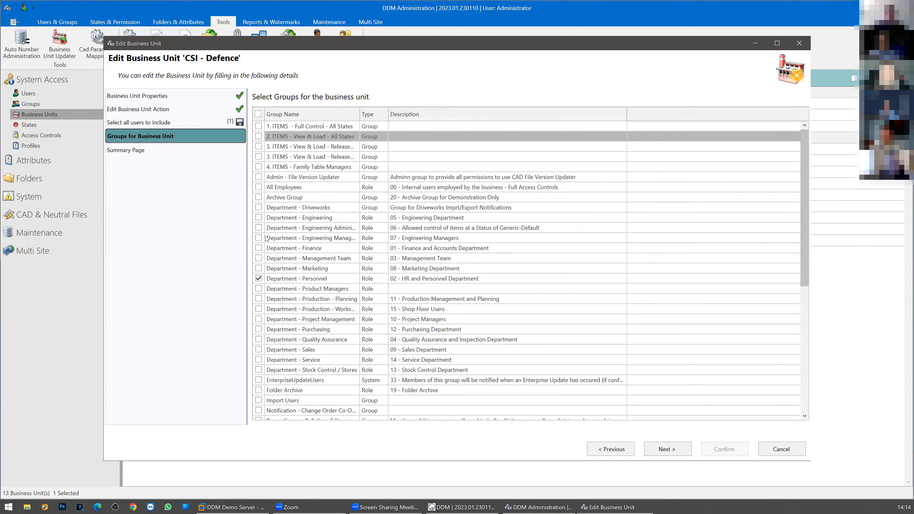
{"action": "left_click", "coordinate": [259, 279]}
{"action": "left_click", "coordinate": [771, 452]}
{"action": "left_click", "coordinate": [474, 271]}
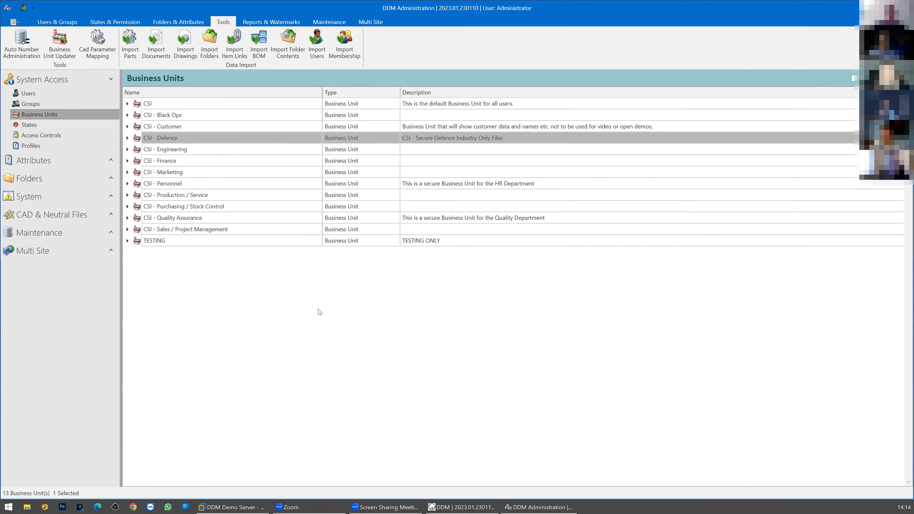
{"action": "right_click", "coordinate": [210, 299]}
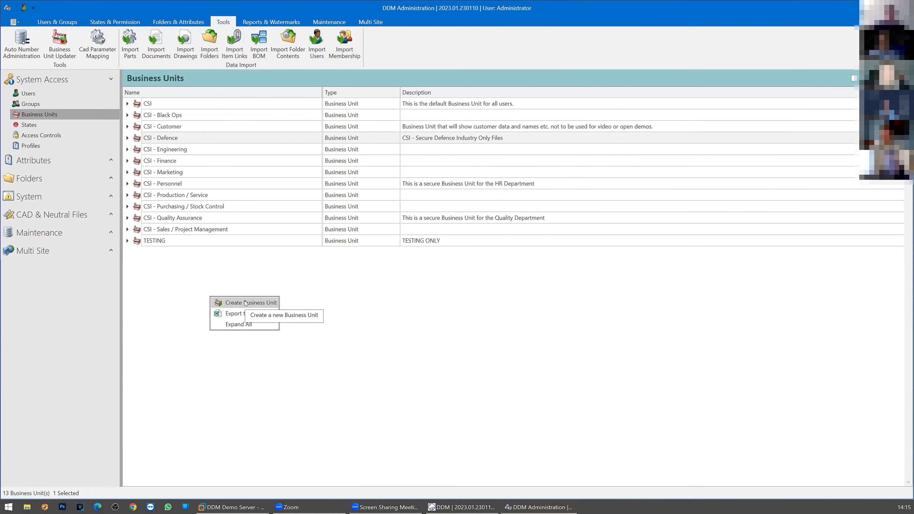
{"action": "left_click", "coordinate": [348, 298]}
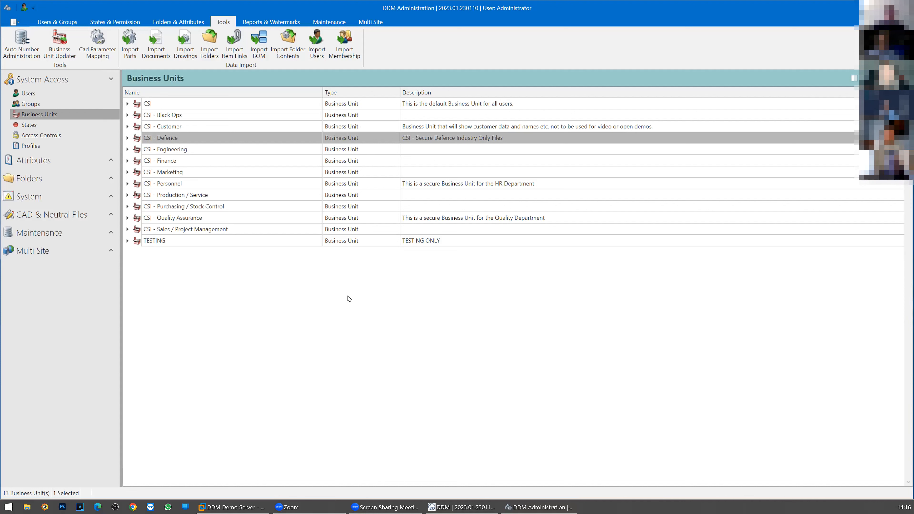
Return to the main DDM client and select the User Defaults task of the Workshop 2023-01-11 - Business Units project.
{"action": "left_click", "coordinate": [487, 506]}
{"action": "left_click", "coordinate": [367, 111]}
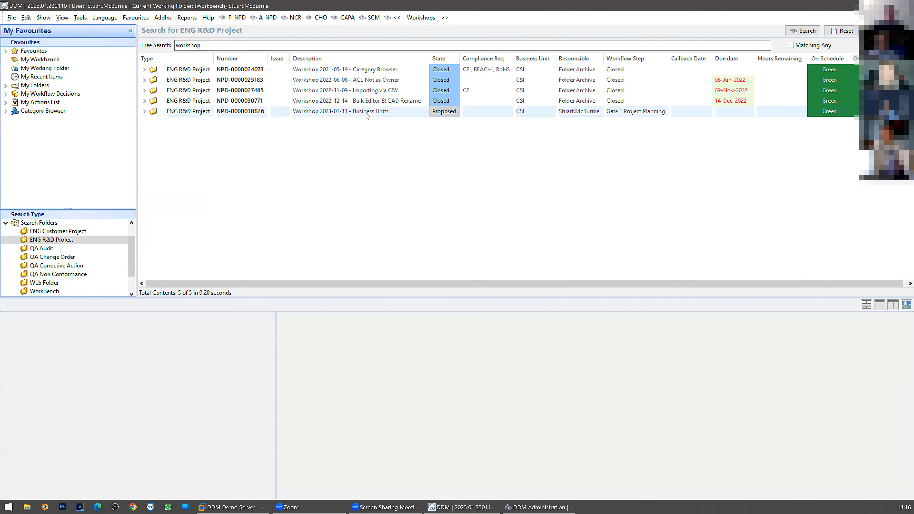
{"action": "left_click", "coordinate": [534, 383]}
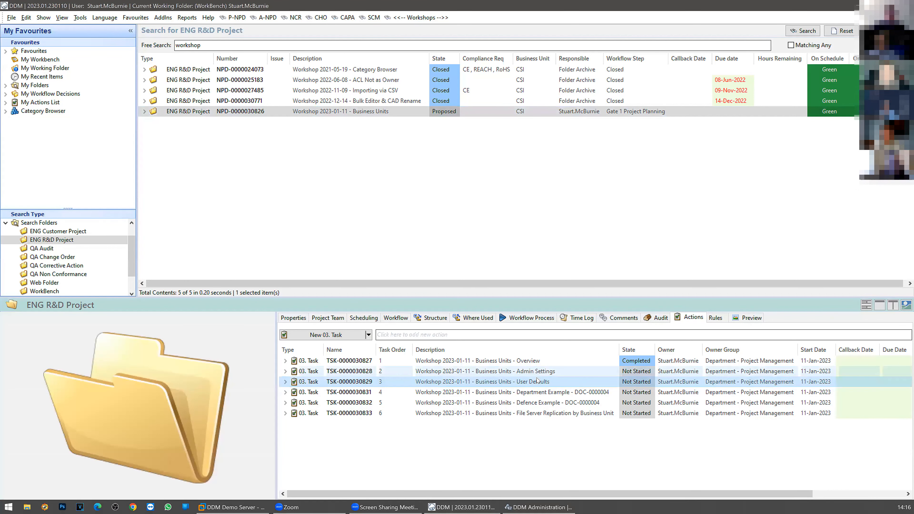
Switch to DDM Administration and open the account of the user signed in to the DDM client for editing.
{"action": "left_click", "coordinate": [539, 507]}
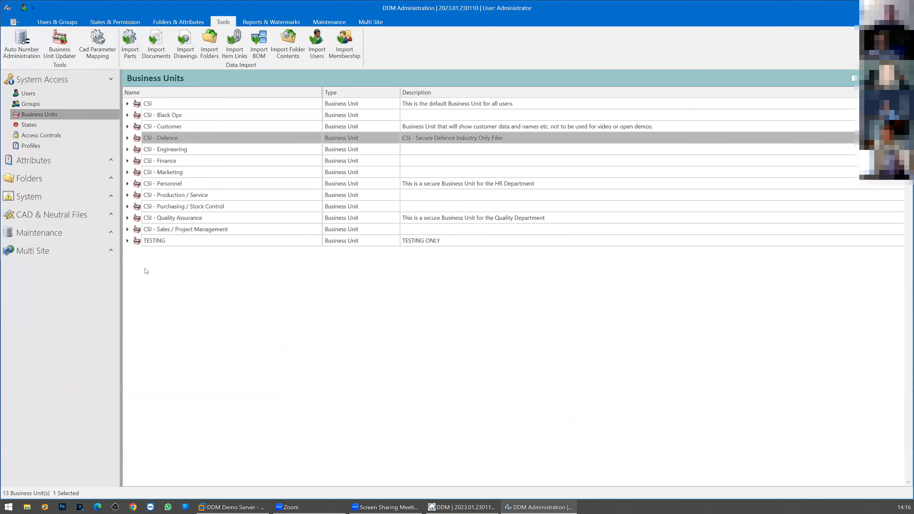
{"action": "left_click", "coordinate": [33, 94]}
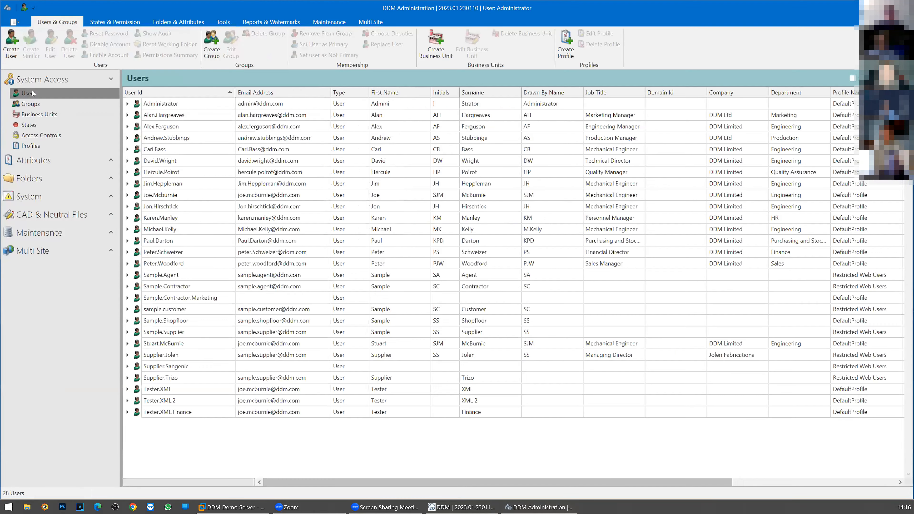
{"action": "left_click", "coordinate": [100, 143]}
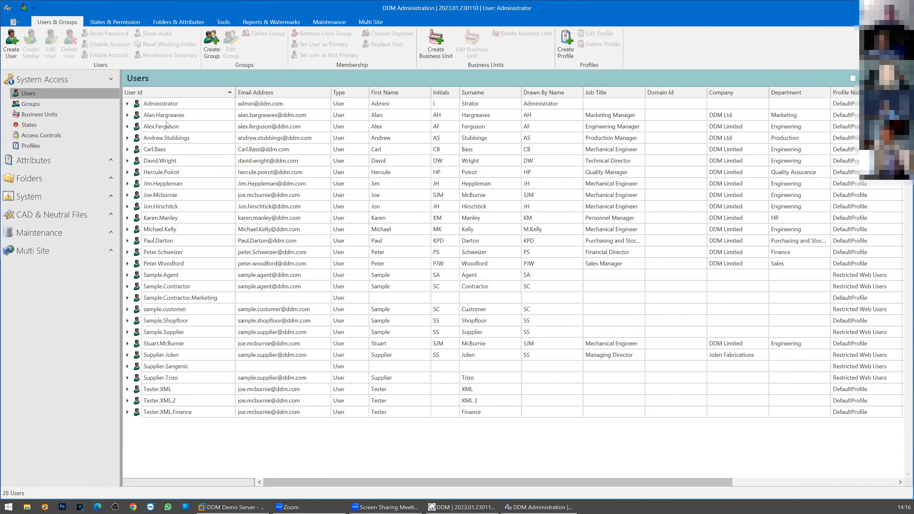
{"action": "double_click", "coordinate": [165, 344]}
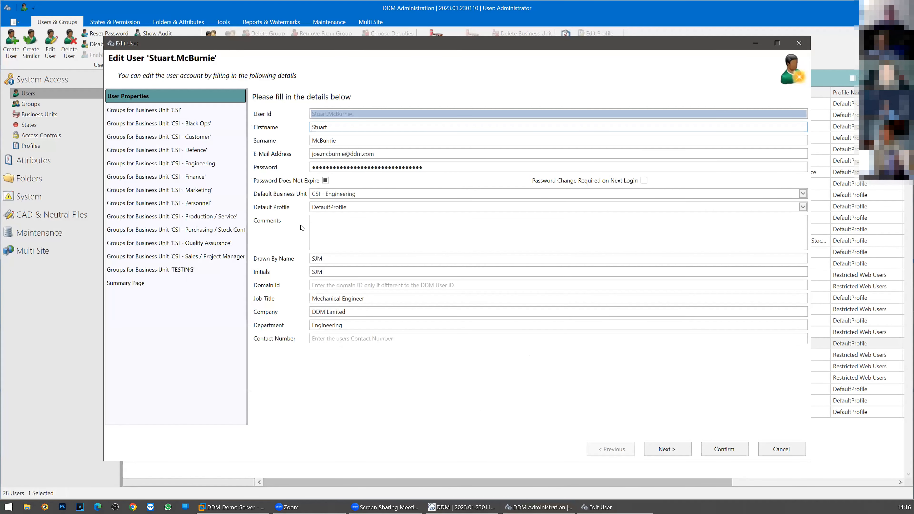
Try CSI as the user's default business unit, and set it to CSI - Defence.
{"action": "left_click_drag", "start_coordinate": [369, 195], "coordinate": [304, 196]}
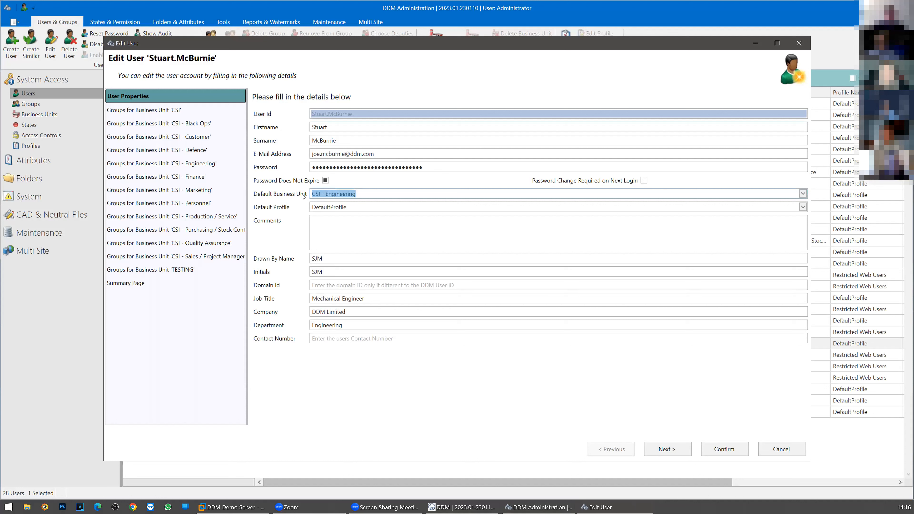
{"action": "left_click", "coordinate": [803, 194]}
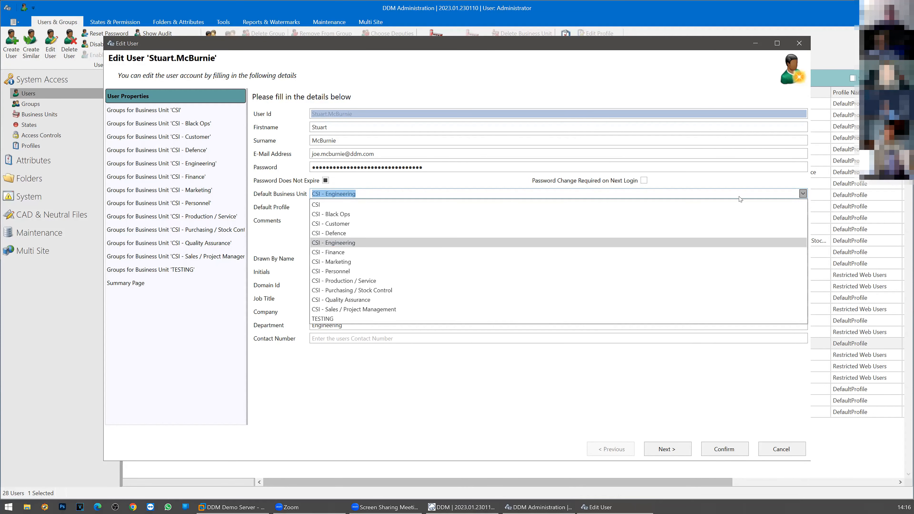
{"action": "left_click", "coordinate": [353, 203]}
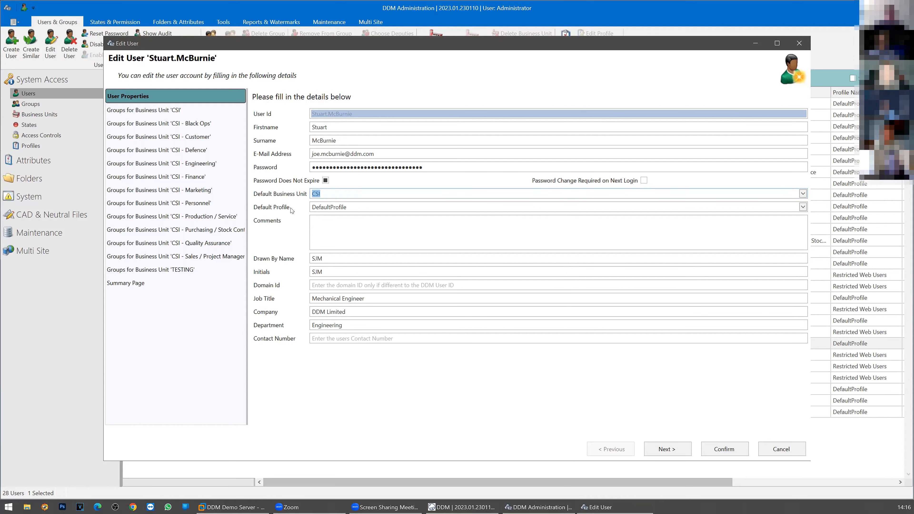
{"action": "left_click", "coordinate": [803, 194]}
{"action": "left_click", "coordinate": [346, 235]}
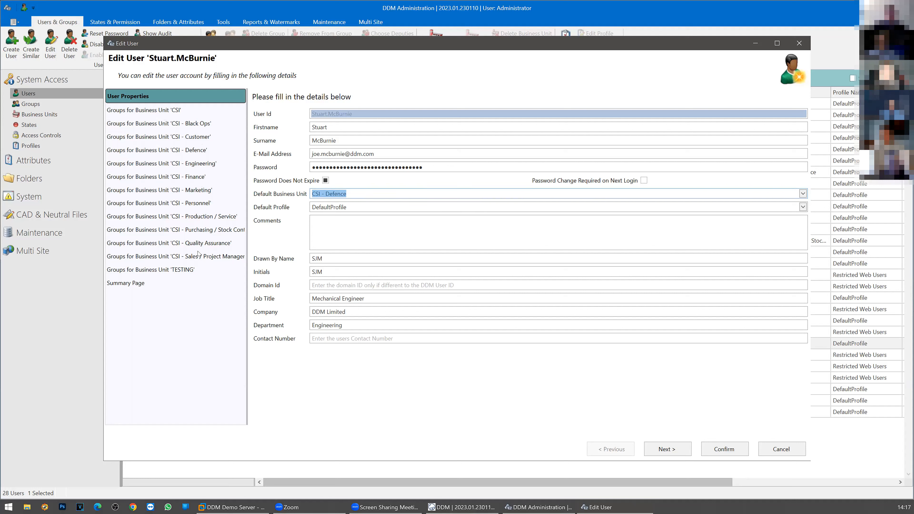
Review the user's group selection for the CSI - Black Ops business unit through the whole group list.
{"action": "left_click", "coordinate": [199, 126]}
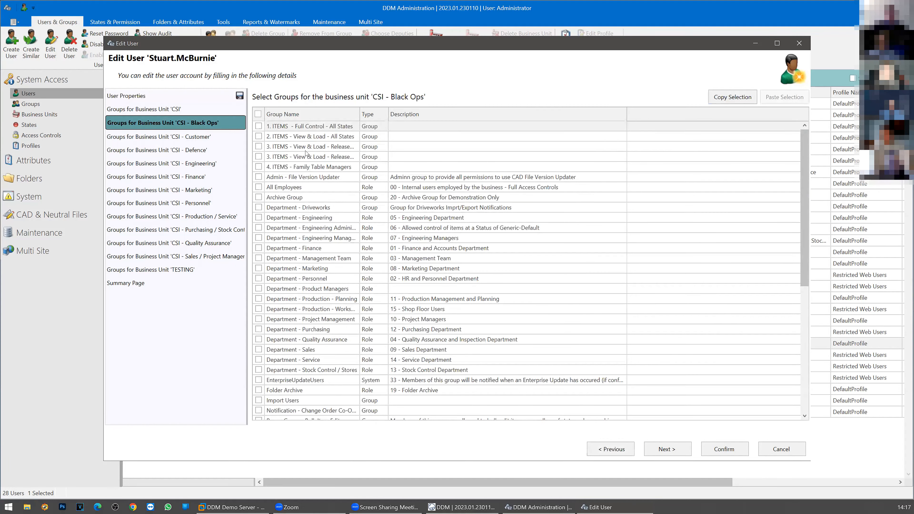
{"action": "scroll", "coordinate": [307, 158], "scroll_direction": "down", "scroll_amount": 8}
{"action": "scroll", "coordinate": [307, 162], "scroll_direction": "up", "scroll_amount": 5}
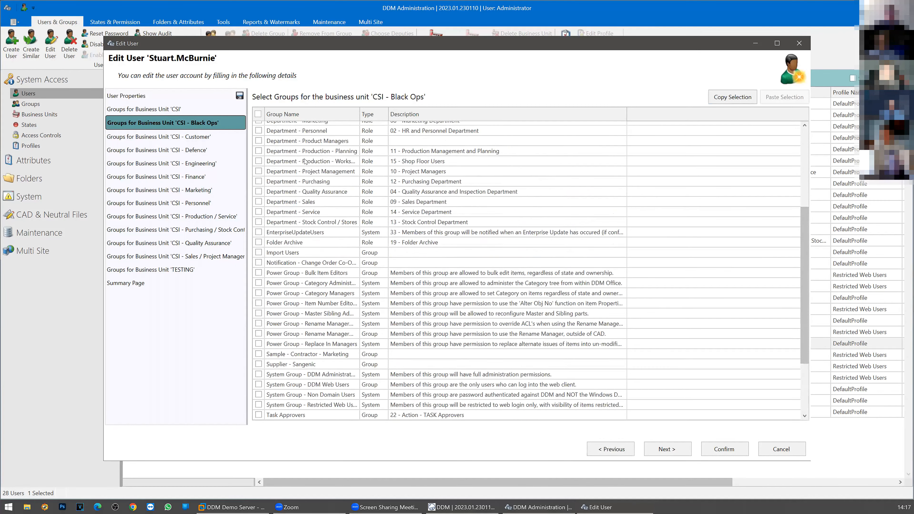
{"action": "scroll", "coordinate": [307, 162], "scroll_direction": "down", "scroll_amount": 2}
{"action": "scroll", "coordinate": [305, 163], "scroll_direction": "up", "scroll_amount": 6}
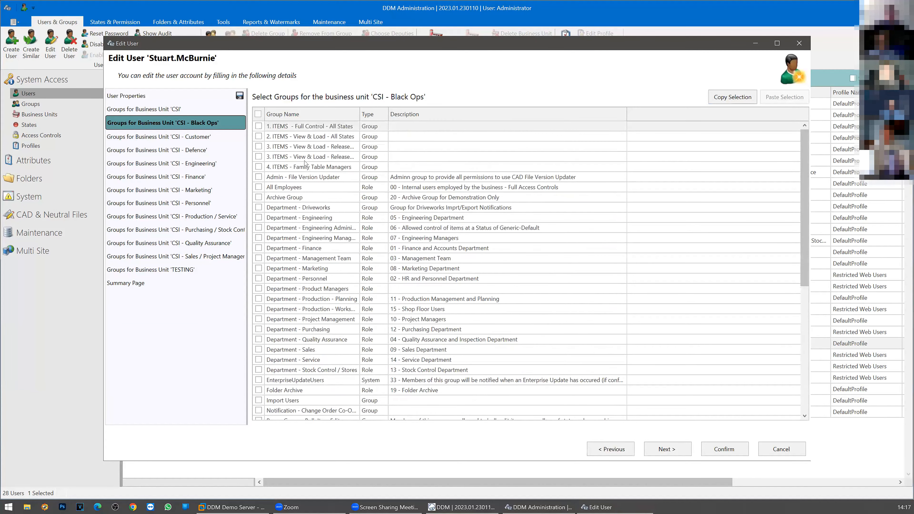
Check the user's group selections for CSI - Customer and CSI - Defence, widening the Group Name column in each list.
{"action": "left_click", "coordinate": [206, 140]}
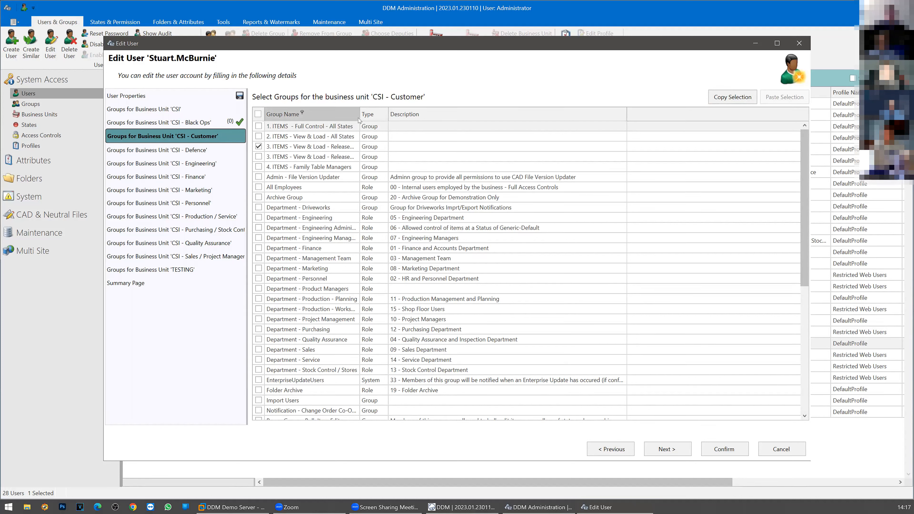
{"action": "left_click_drag", "start_coordinate": [359, 113], "coordinate": [413, 114]}
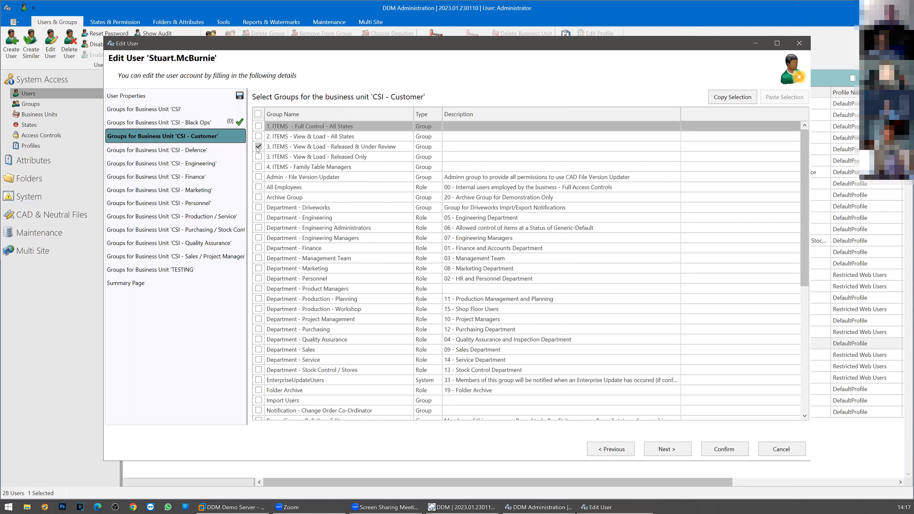
{"action": "left_click", "coordinate": [200, 148]}
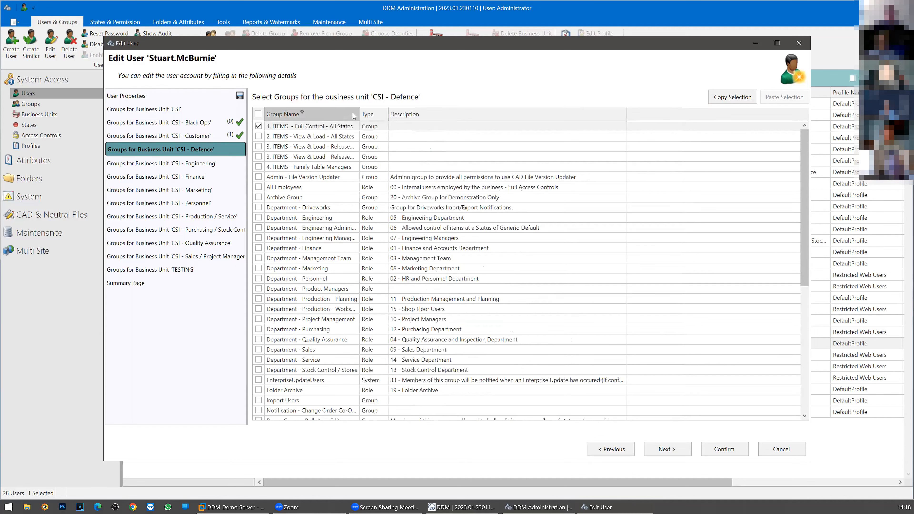
{"action": "left_click_drag", "start_coordinate": [360, 111], "coordinate": [395, 111]}
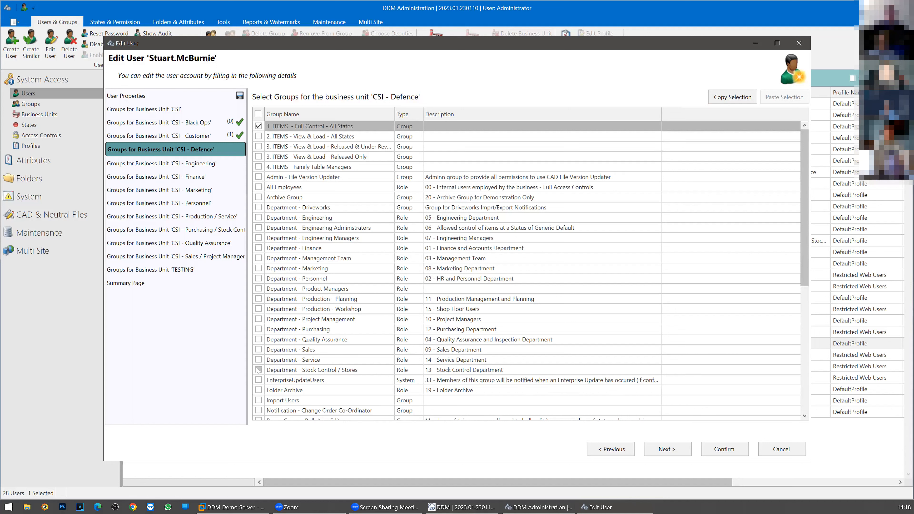
Discard the user account edits, then switch to the DDM client and select the Business Units - Department Example task.
{"action": "left_click", "coordinate": [791, 453]}
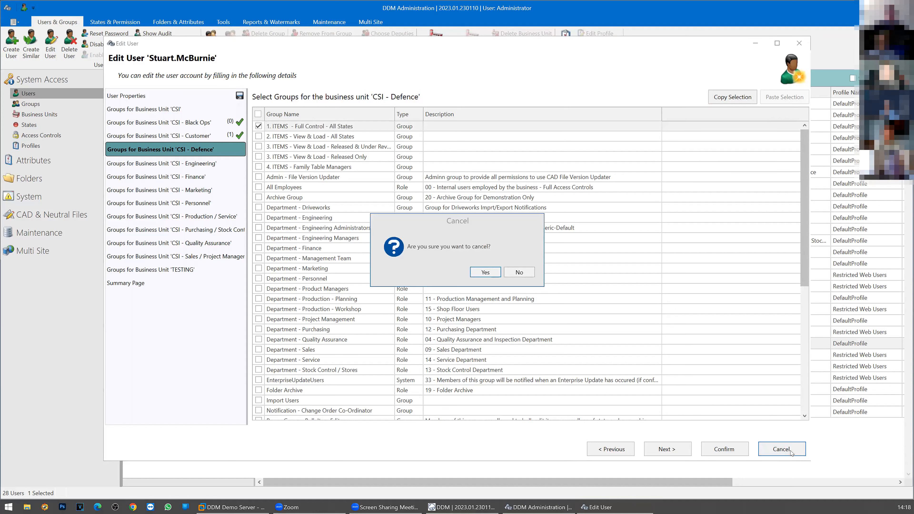
{"action": "left_click", "coordinate": [484, 273]}
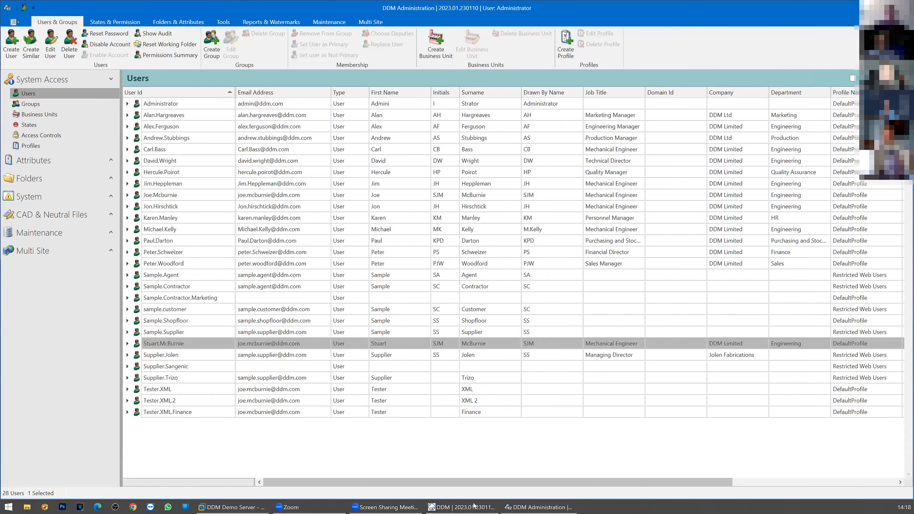
{"action": "left_click", "coordinate": [462, 507]}
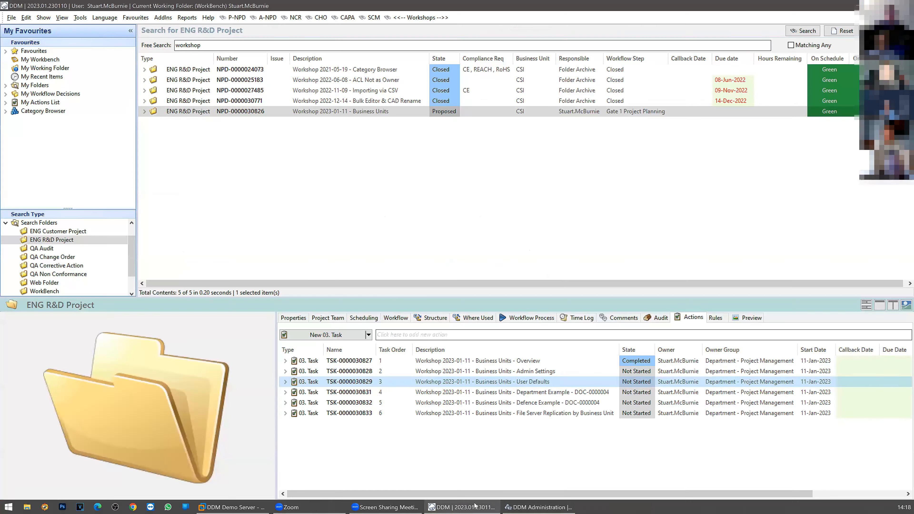
{"action": "left_click", "coordinate": [576, 393]}
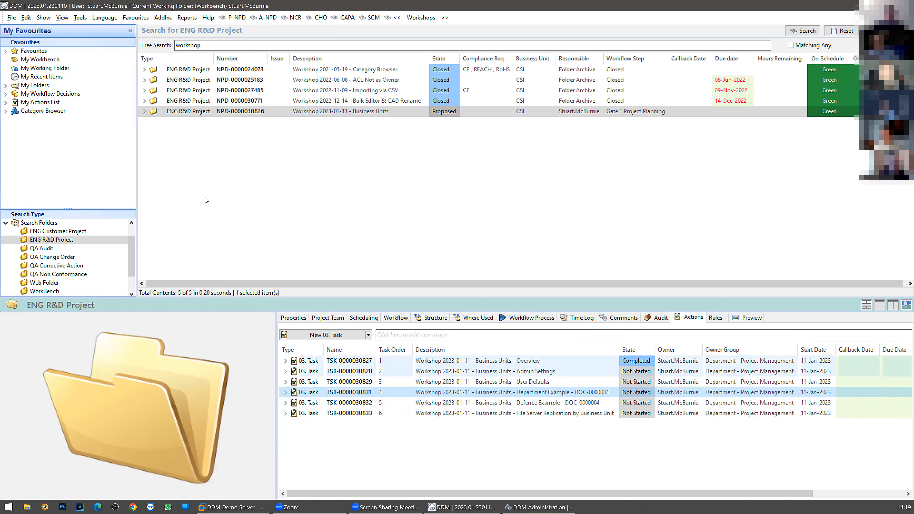
Run the Business Units - QA - DOC-0000004 favourite from Workshops, select the found document and fit the Retain Bus Unit column.
{"action": "double_click", "coordinate": [30, 51]}
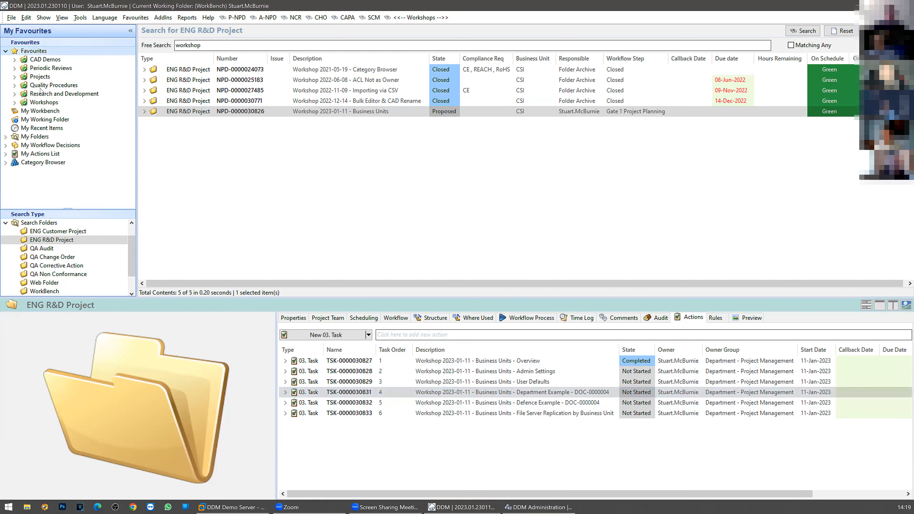
{"action": "double_click", "coordinate": [42, 103]}
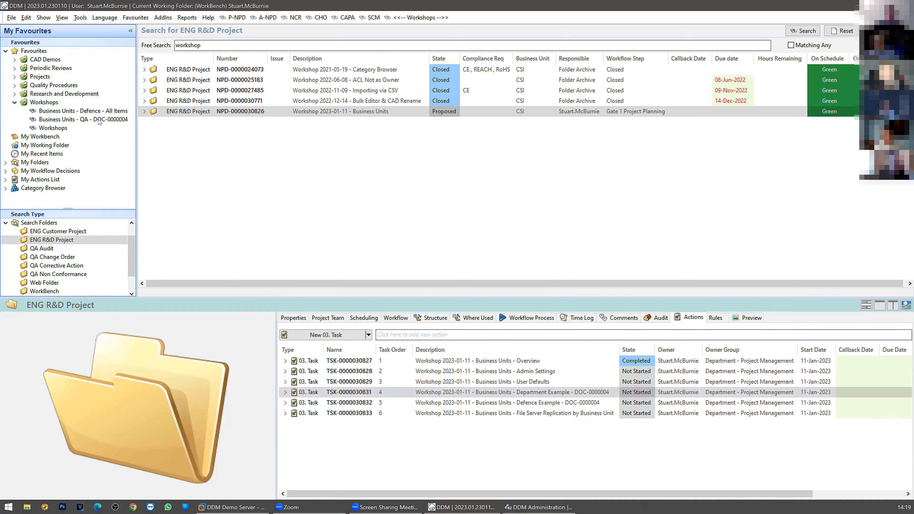
{"action": "double_click", "coordinate": [103, 121]}
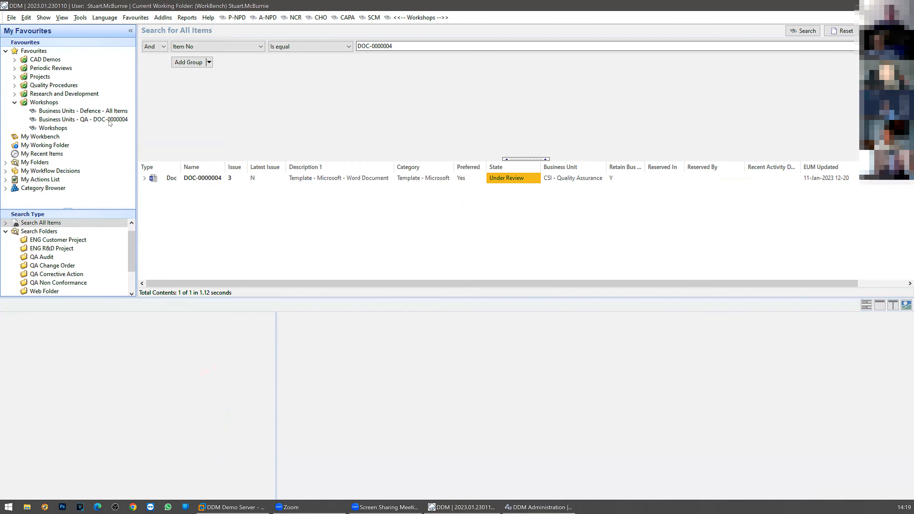
{"action": "left_click", "coordinate": [260, 178]}
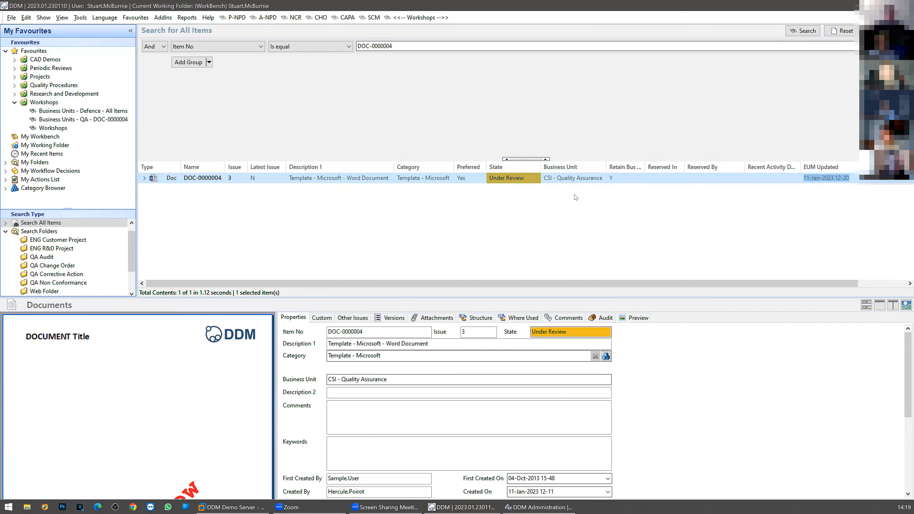
{"action": "double_click", "coordinate": [644, 167]}
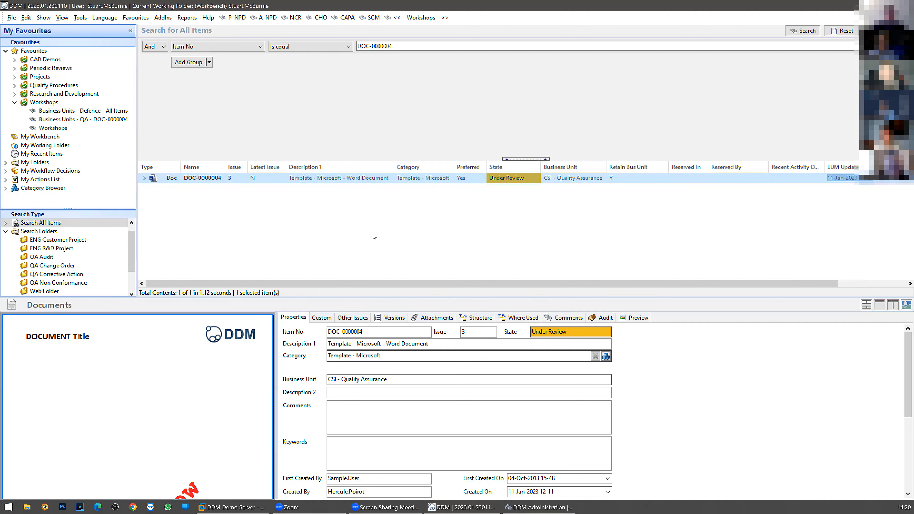
Switch to the DDM Demo Server, sign in to DDM Office and run the Workshops favourite Business Units - QA - DOC-0000004.
{"action": "left_click", "coordinate": [233, 507]}
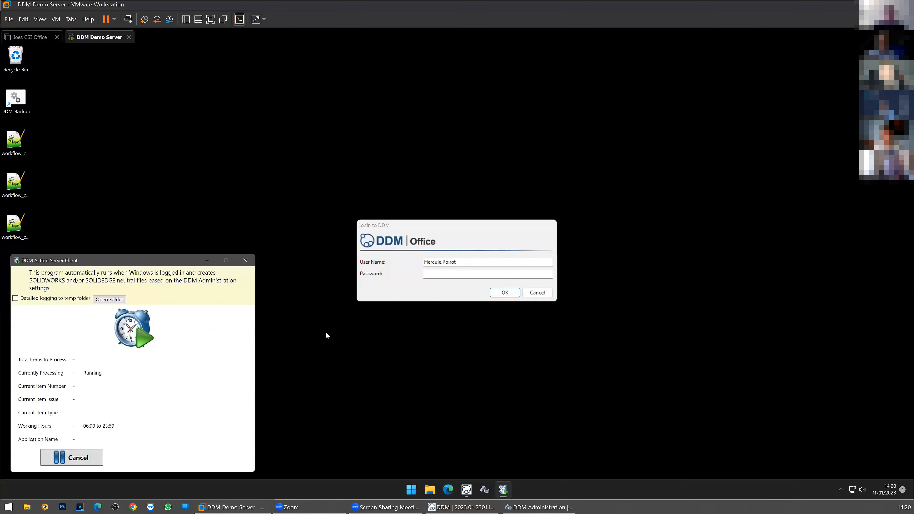
{"action": "left_click", "coordinate": [509, 294]}
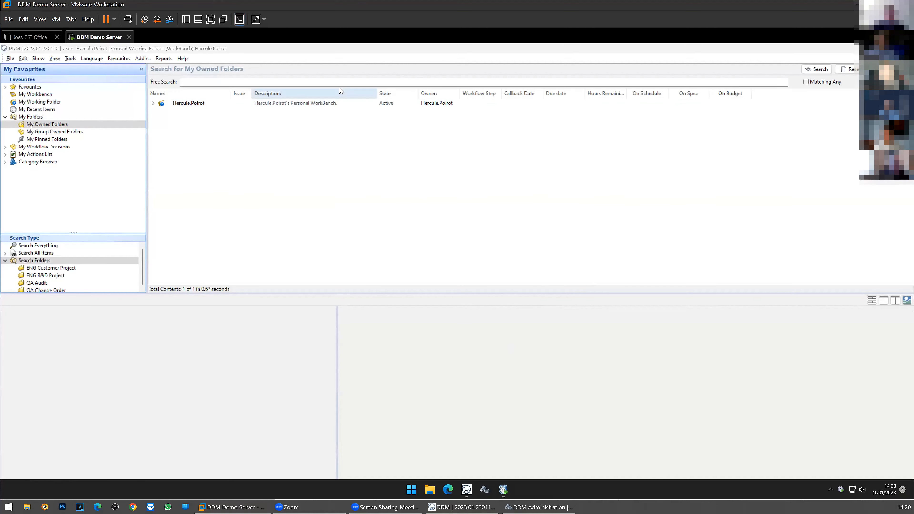
{"action": "double_click", "coordinate": [32, 86]}
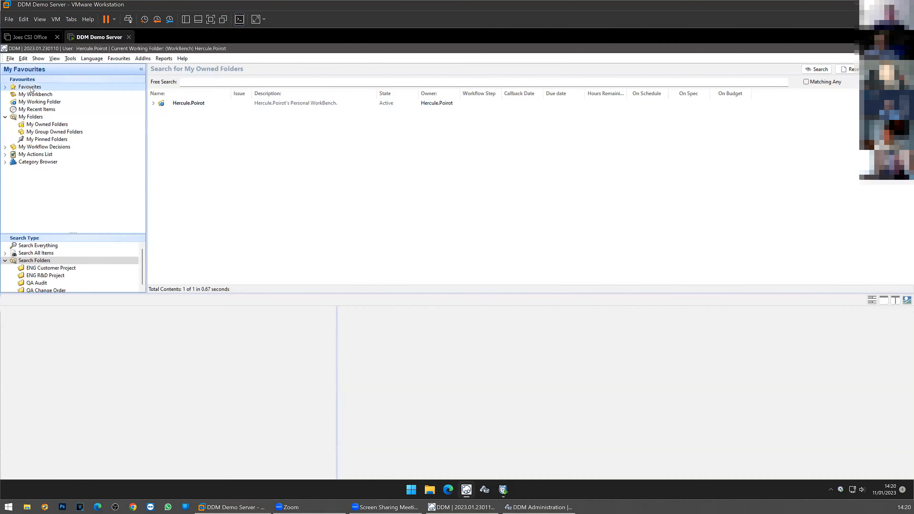
{"action": "double_click", "coordinate": [45, 148]}
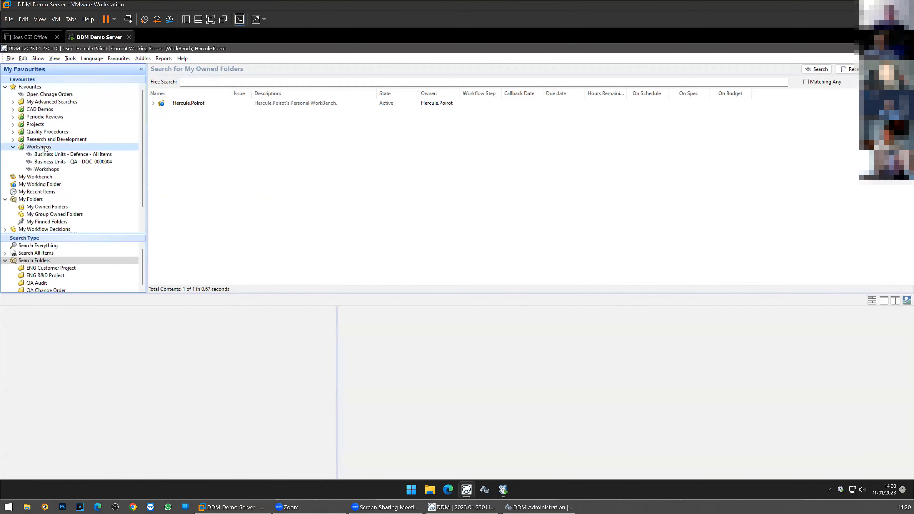
{"action": "left_click", "coordinate": [80, 162]}
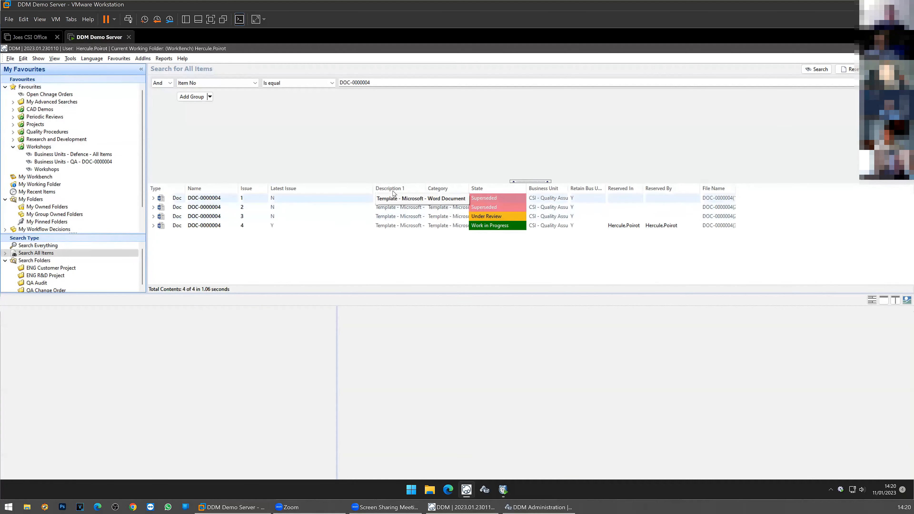
Fit the result columns to their contents and review the issues of DOC-0000004 along with their states and previews.
{"action": "right_click", "coordinate": [353, 189]}
{"action": "left_click", "coordinate": [367, 206]}
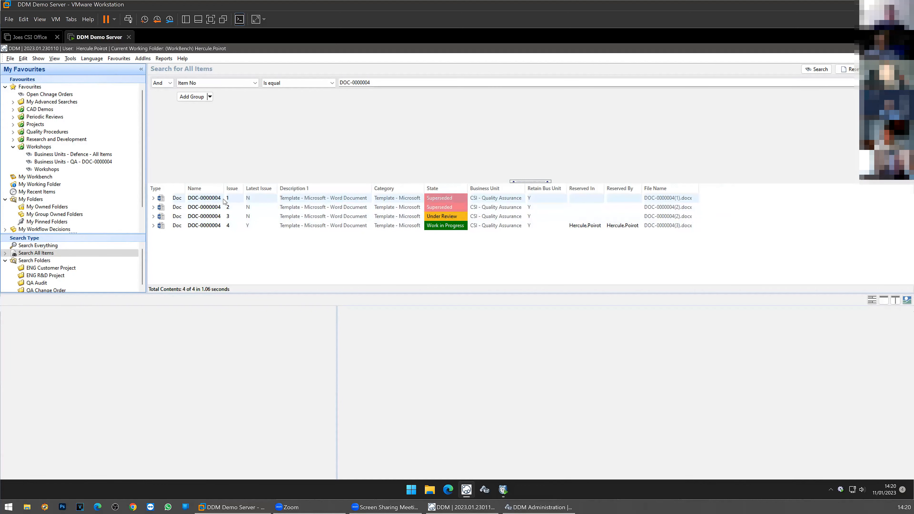
{"action": "left_click", "coordinate": [240, 208]}
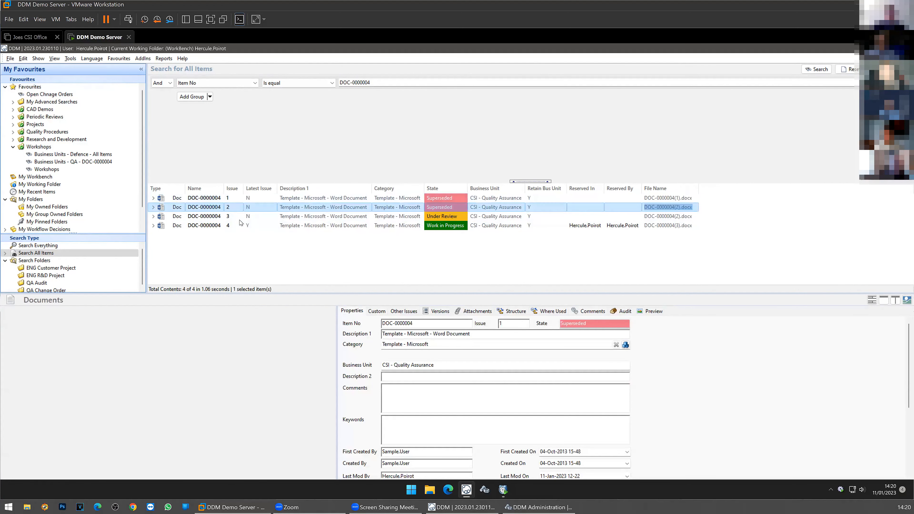
{"action": "left_click", "coordinate": [240, 219]}
{"action": "left_click", "coordinate": [241, 226]}
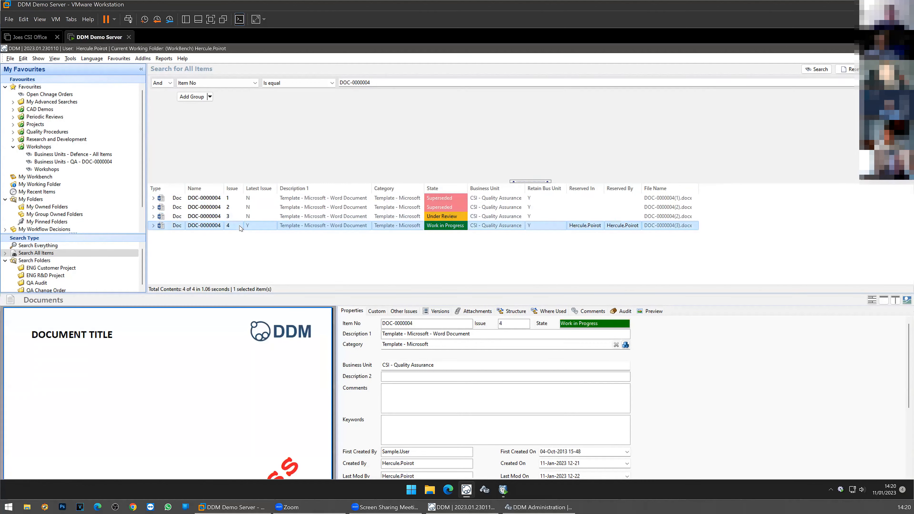
{"action": "left_click", "coordinate": [451, 198]}
{"action": "left_click", "coordinate": [456, 207]}
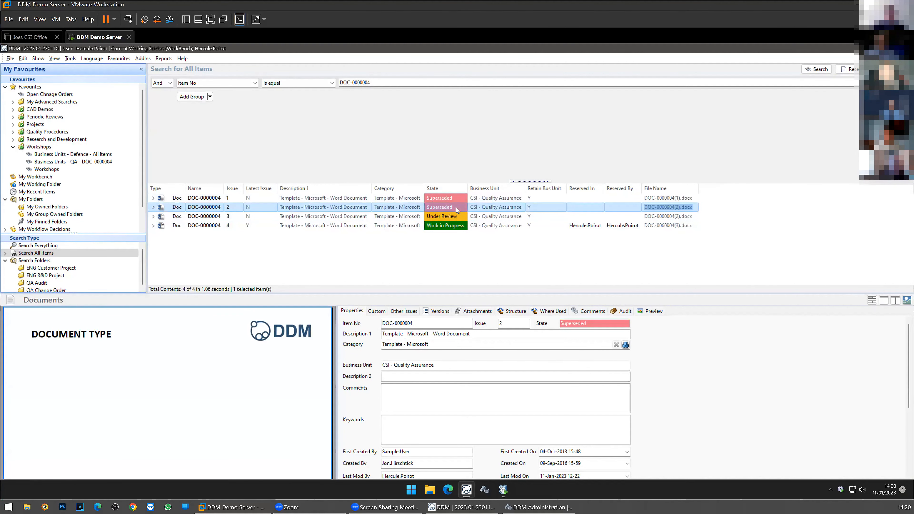
{"action": "left_click", "coordinate": [456, 217]}
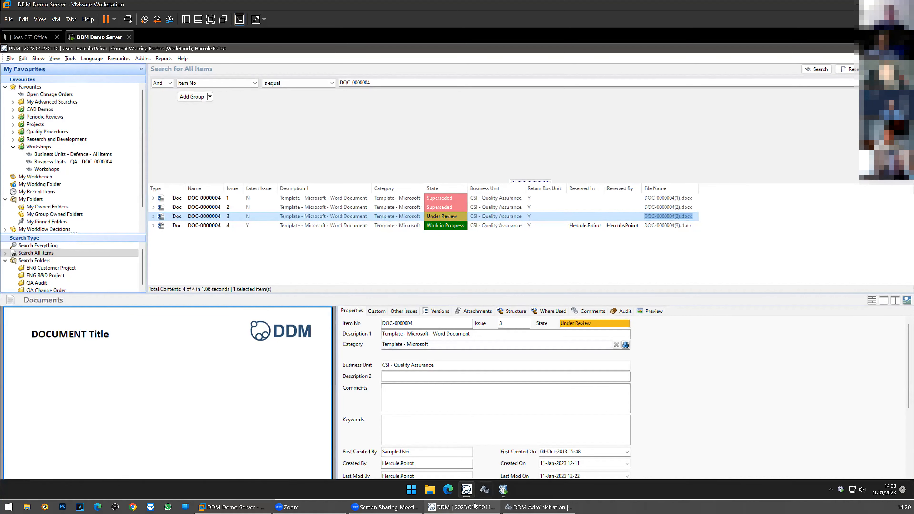
Switch back to the local DDM client and inspect the preview watermark on issue 3 of DOC-0000004.
{"action": "left_click", "coordinate": [462, 507]}
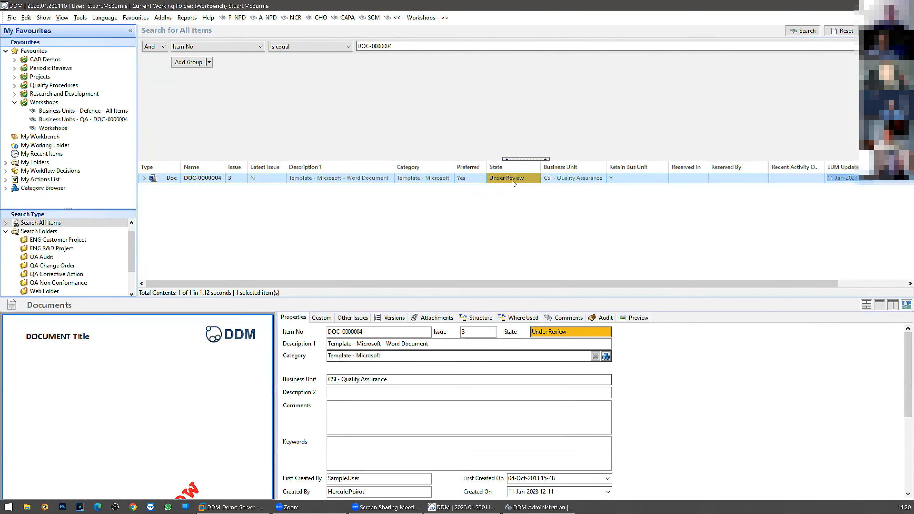
{"action": "scroll", "coordinate": [225, 376], "scroll_direction": "down", "scroll_amount": 5}
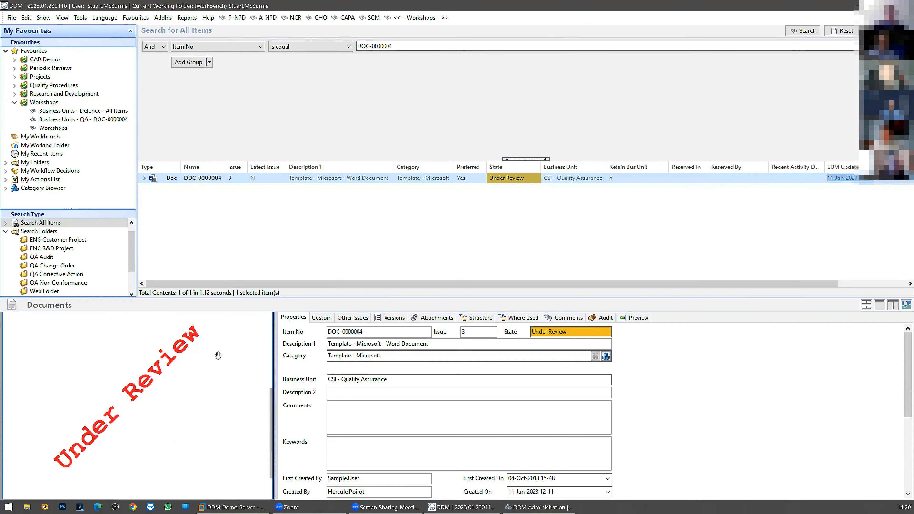
{"action": "scroll", "coordinate": [210, 401], "scroll_direction": "up", "scroll_amount": 5}
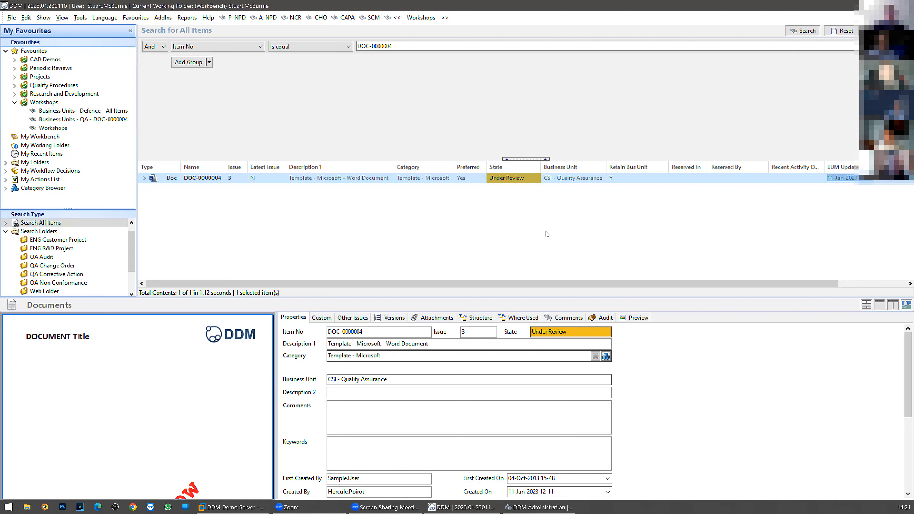
On the DDM Demo Server, change the state of DOC-0000004 issue 4 to Released.
{"action": "left_click", "coordinate": [231, 508]}
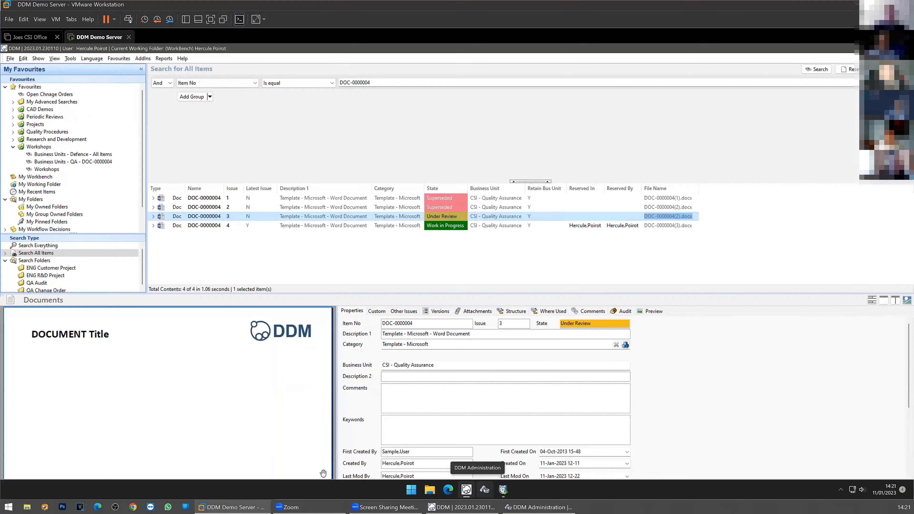
{"action": "left_click", "coordinate": [412, 228]}
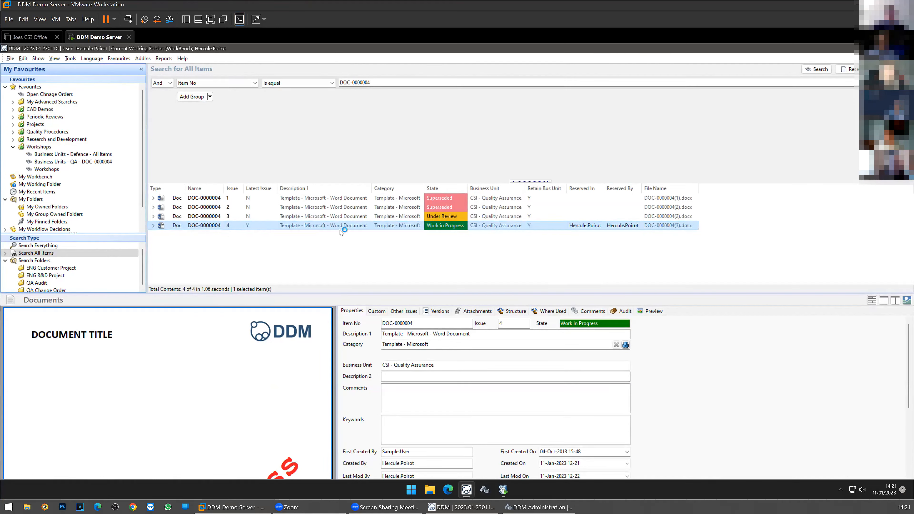
{"action": "right_click", "coordinate": [356, 230]}
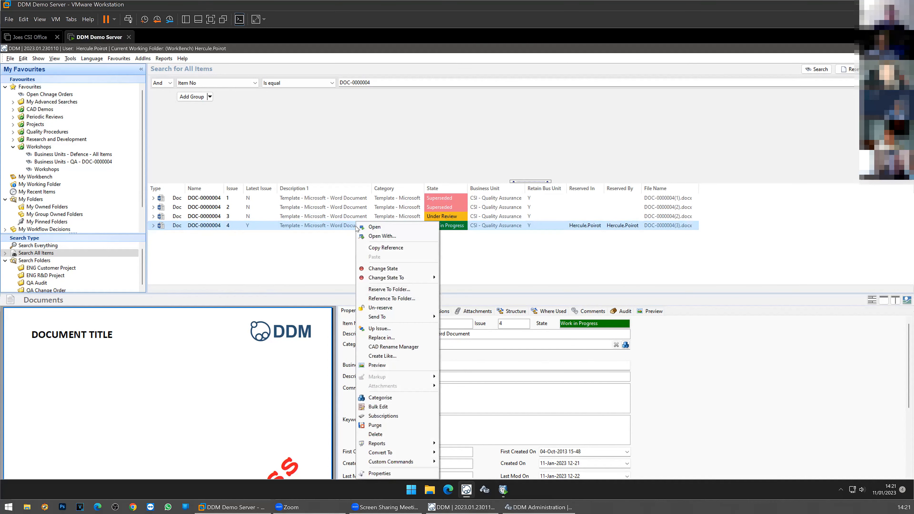
{"action": "mouse_move", "coordinate": [413, 279]}
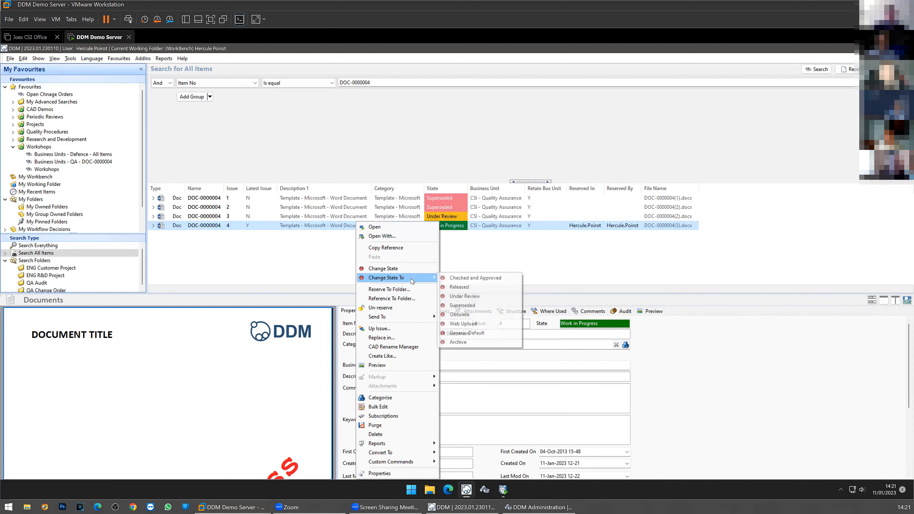
{"action": "left_click", "coordinate": [472, 286]}
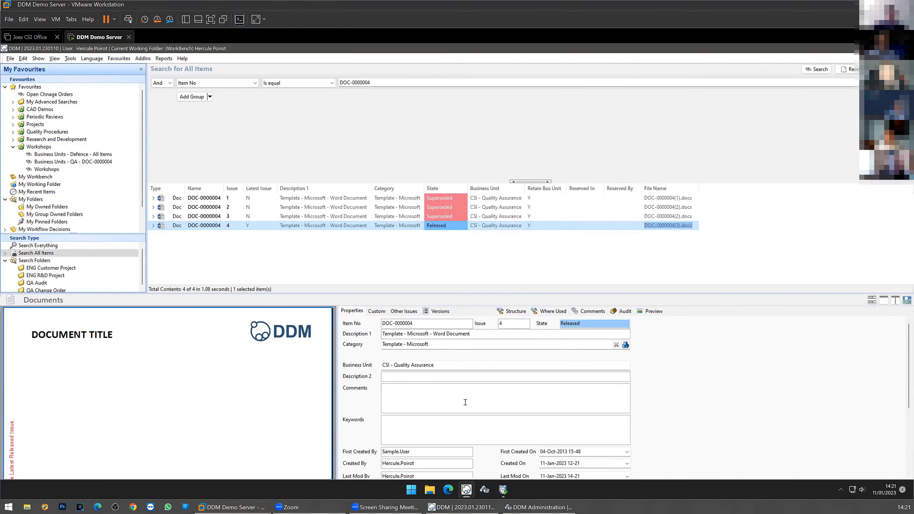
Return to the local DDM client, refresh the DOC-0000004 search and view the details of issue 4.
{"action": "mouse_move", "coordinate": [476, 506]}
{"action": "left_click", "coordinate": [463, 471]}
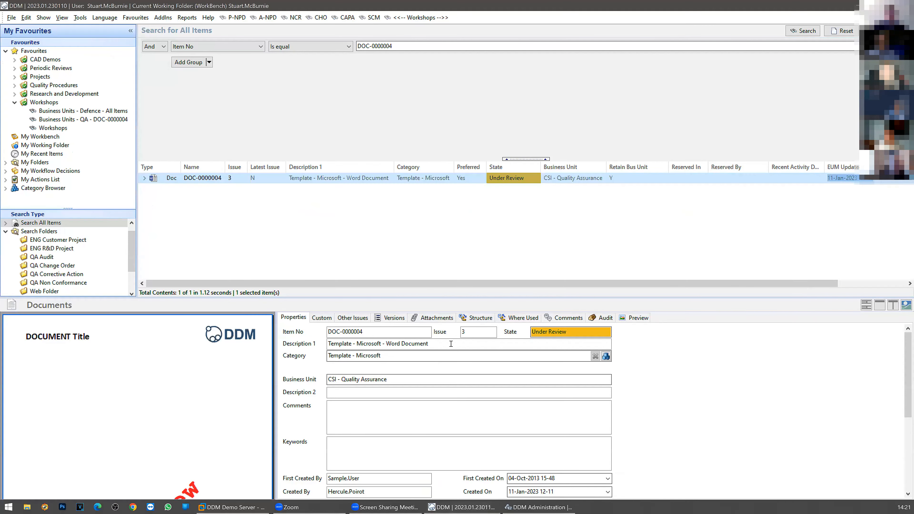
{"action": "key", "text": "F5"}
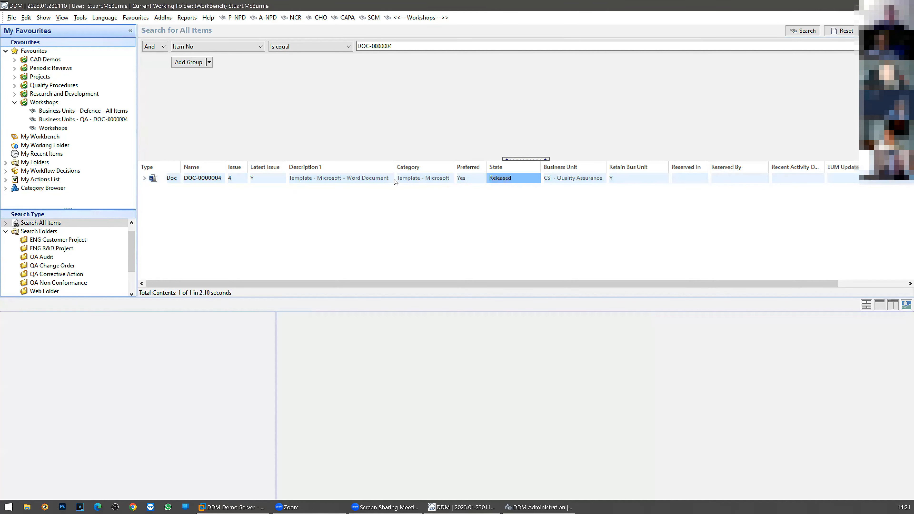
{"action": "left_click", "coordinate": [243, 181]}
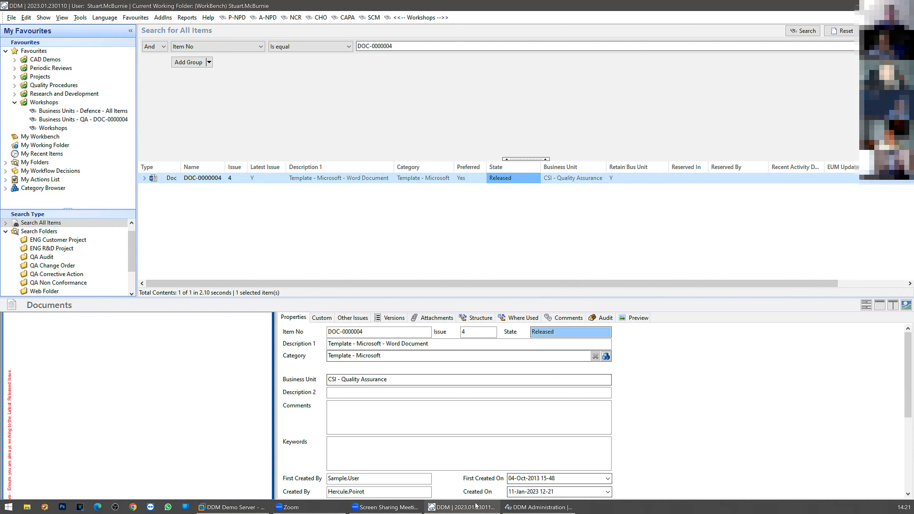
On the DDM Demo Server, check the business unit setting in the properties of DOC-0000004 issue 4 and close them without changes.
{"action": "left_click", "coordinate": [461, 505]}
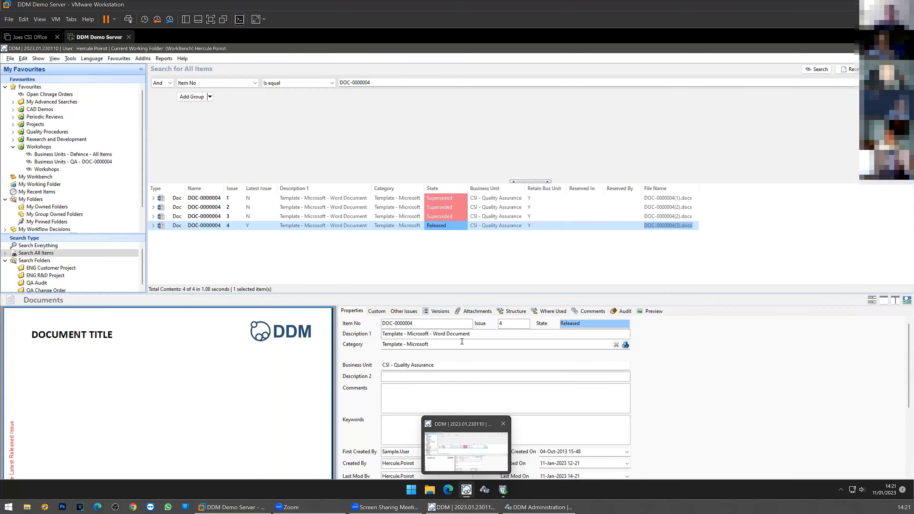
{"action": "right_click", "coordinate": [408, 227]}
{"action": "left_click", "coordinate": [440, 468]}
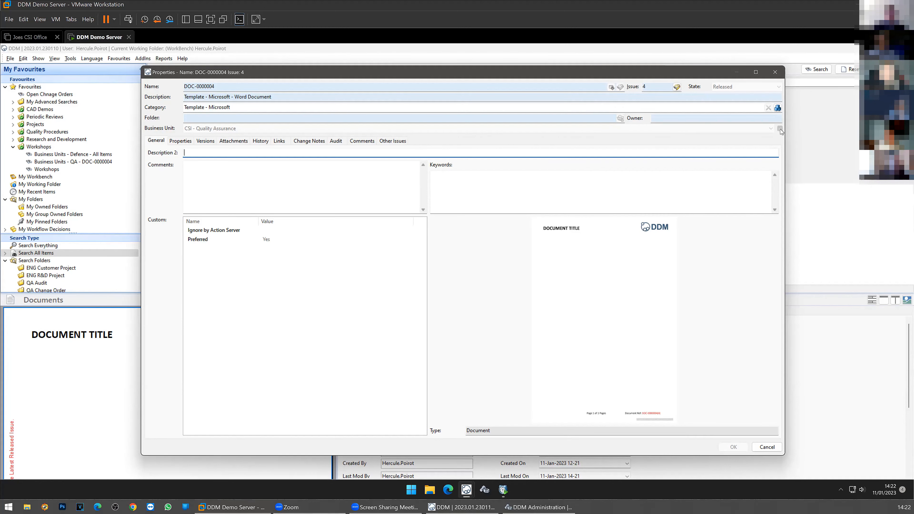
{"action": "left_click", "coordinate": [766, 448]}
Open DOC-0000004 issue 4 in Word, add a first name below the title, and save the modified file by up-issuing it.
{"action": "double_click", "coordinate": [461, 229]}
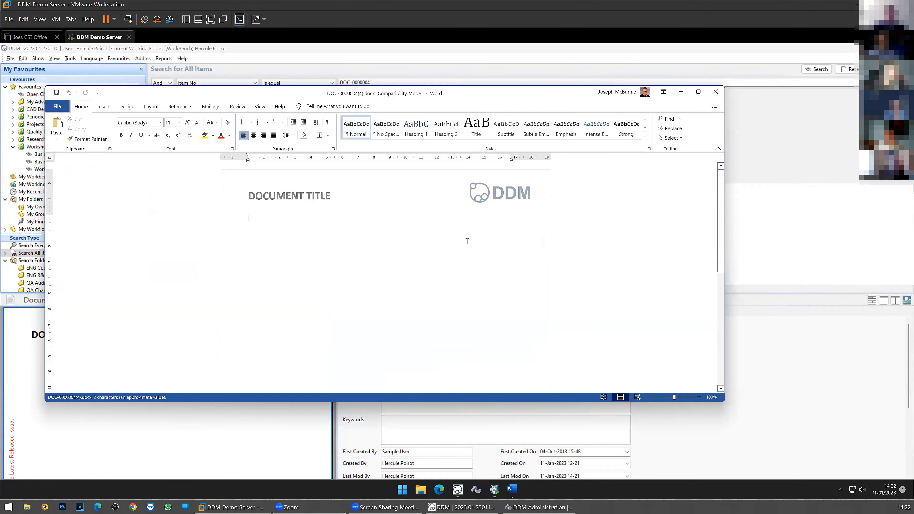
{"action": "type", "text": "Joe"}
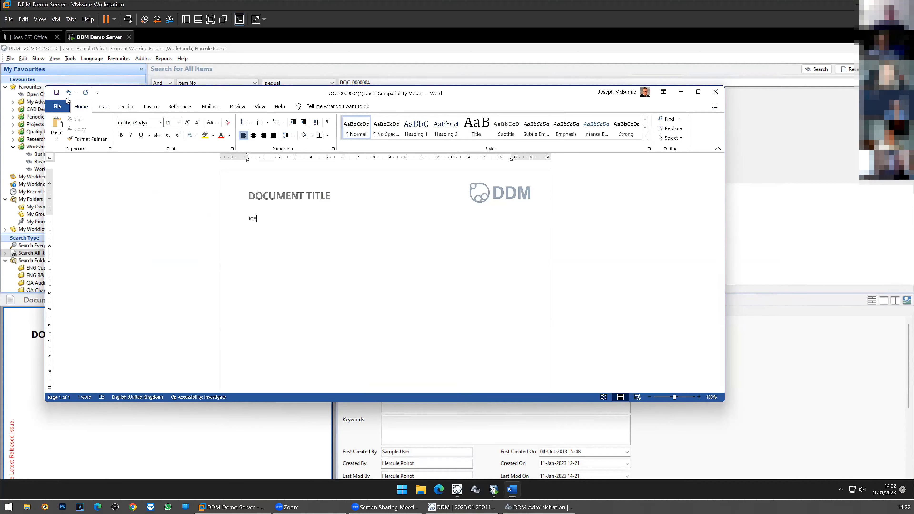
{"action": "key", "text": "ctrl+s"}
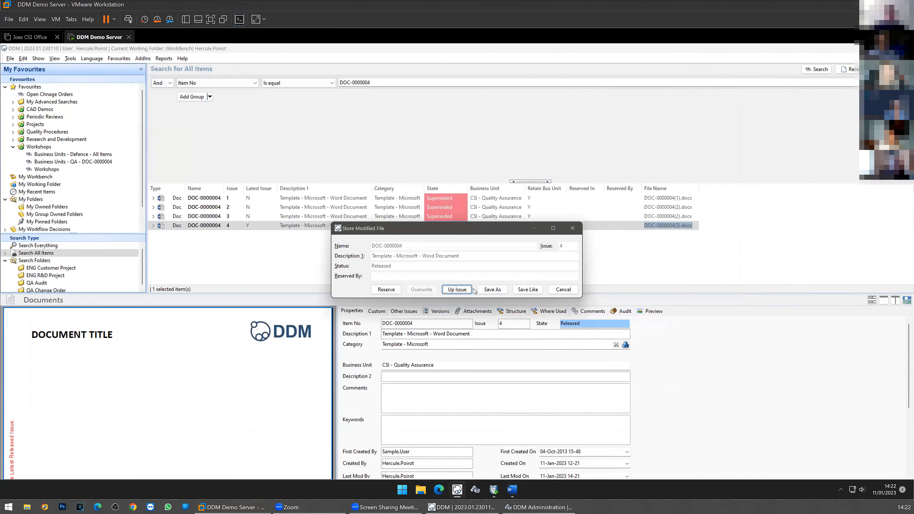
{"action": "left_click", "coordinate": [466, 290]}
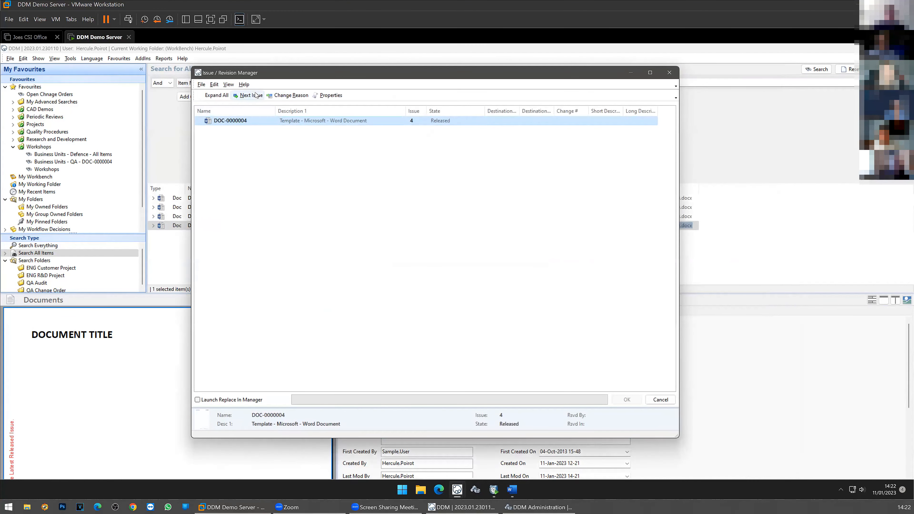
Raise DOC-0000004 to issue 5 with change number 12345 and short description "changed", and close the Word document.
{"action": "left_click", "coordinate": [252, 95]}
{"action": "left_click", "coordinate": [290, 95]}
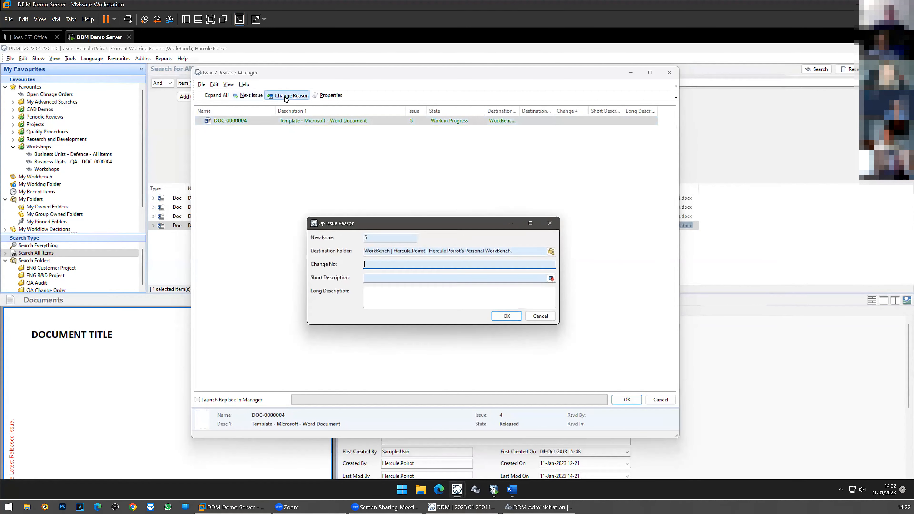
{"action": "type", "text": "12345"}
{"action": "left_click", "coordinate": [454, 277]}
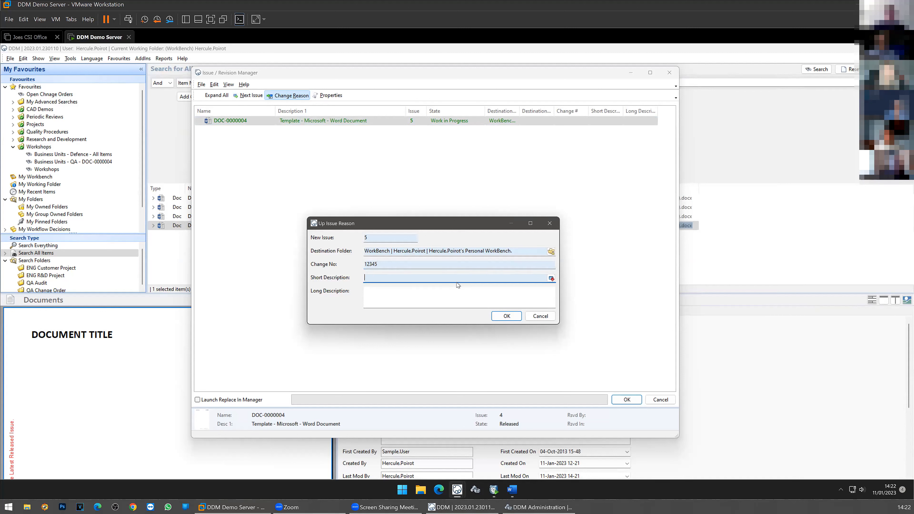
{"action": "type", "text": "changed"}
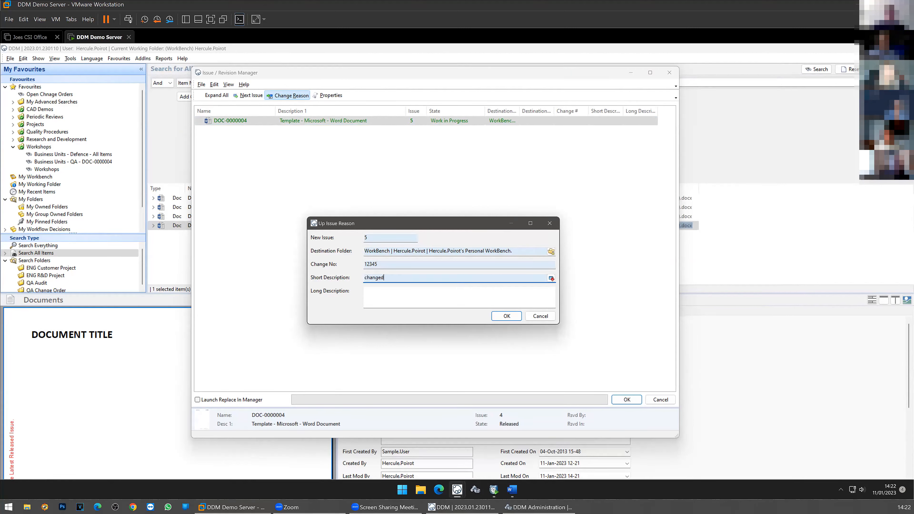
{"action": "left_click", "coordinate": [513, 319]}
{"action": "left_click", "coordinate": [627, 400]}
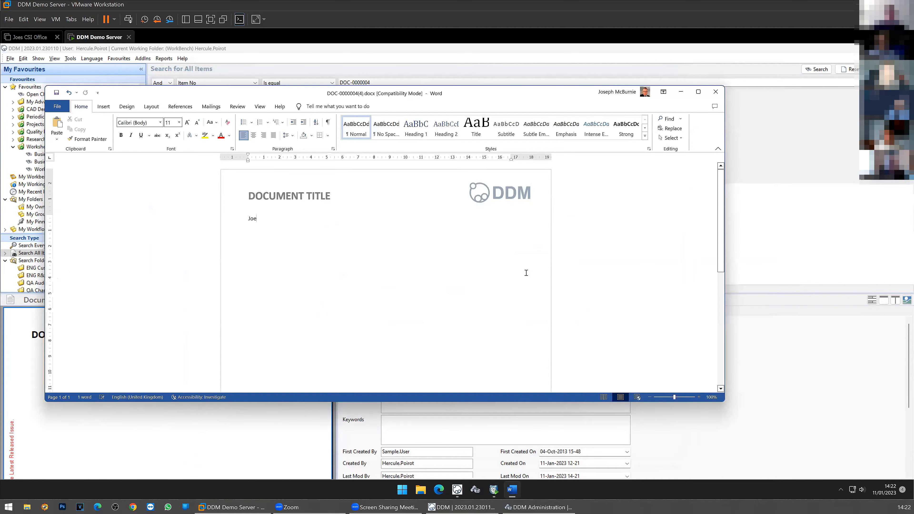
{"action": "left_click", "coordinate": [716, 92]}
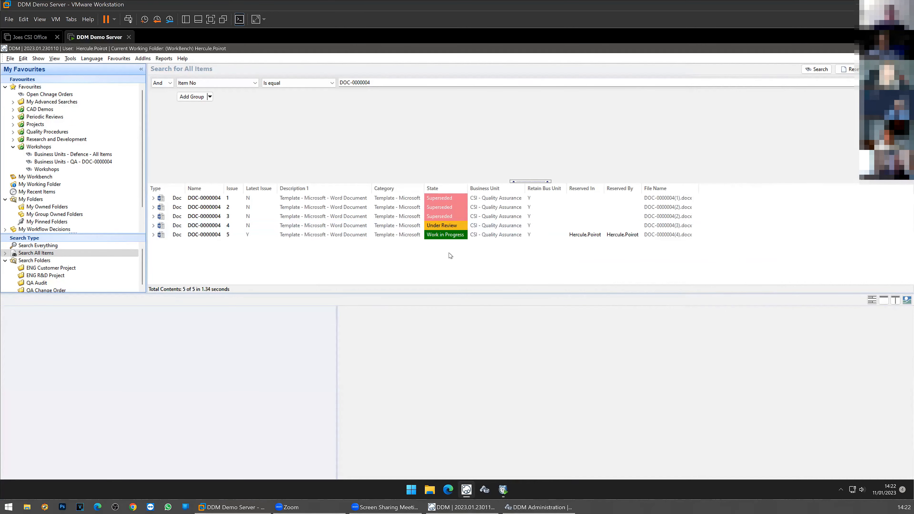
View the details of DOC-0000004 issue 5, and switch to the local DDM client to inspect the preview watermark on issue 4.
{"action": "left_click", "coordinate": [456, 226]}
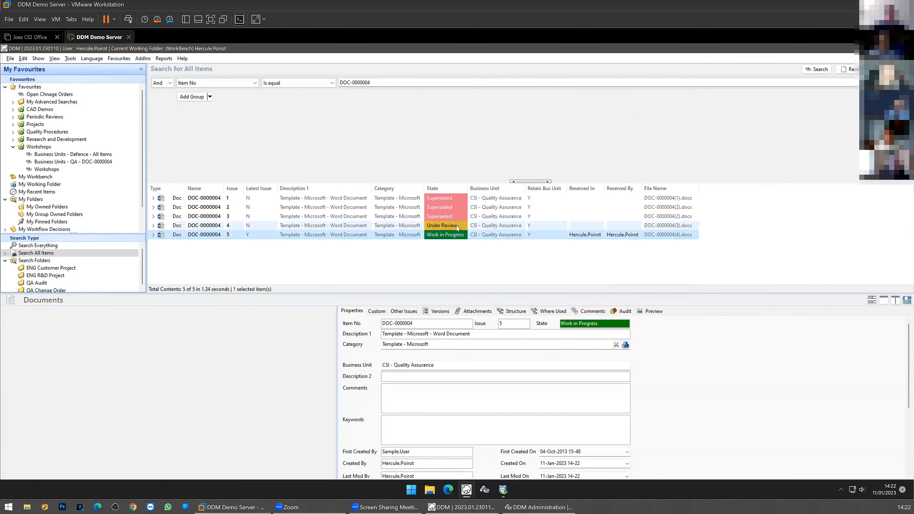
{"action": "left_click", "coordinate": [460, 236]}
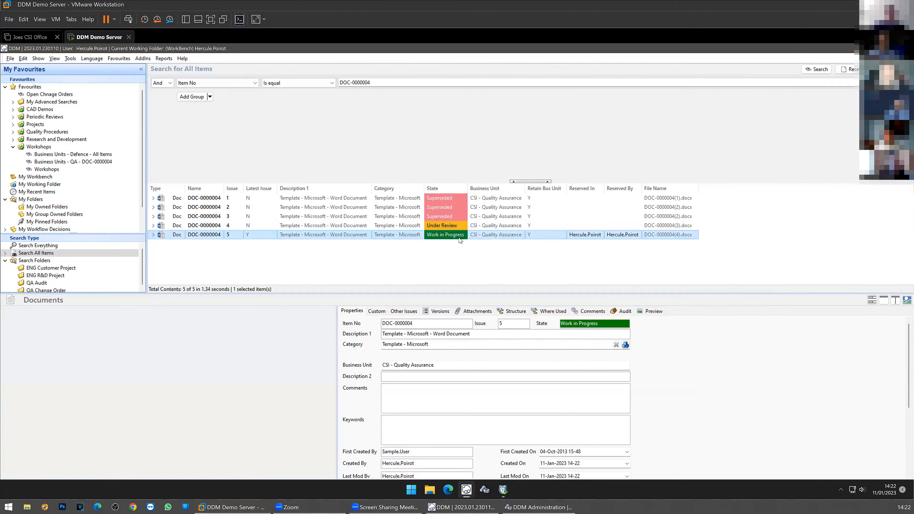
{"action": "left_click", "coordinate": [466, 506]}
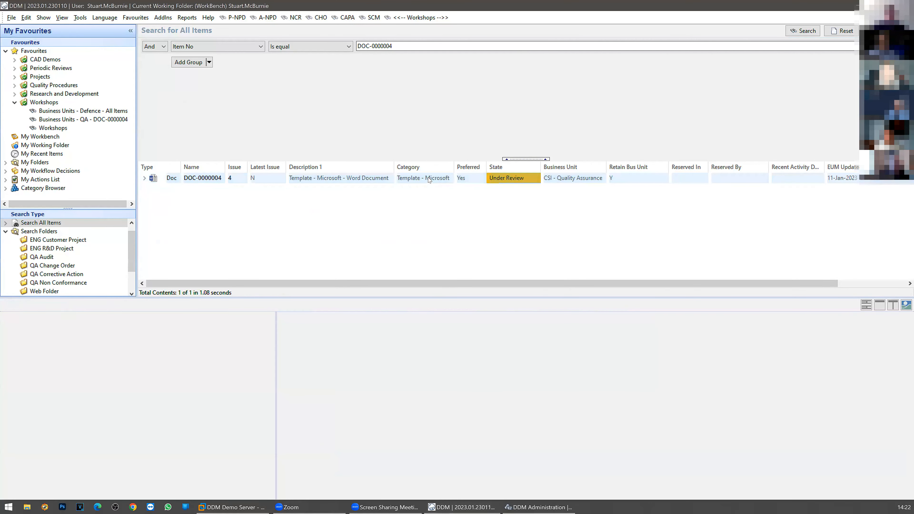
{"action": "left_click", "coordinate": [428, 180]}
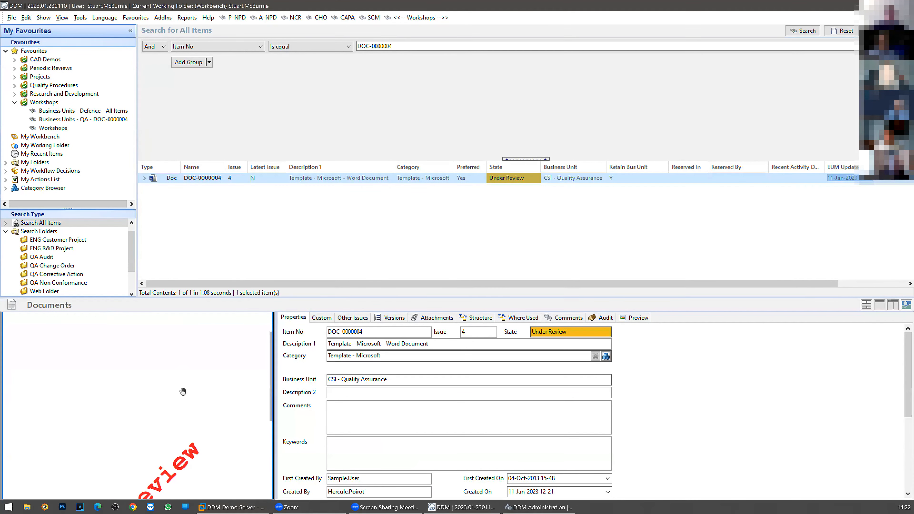
{"action": "scroll", "coordinate": [181, 390], "scroll_direction": "down", "scroll_amount": 3}
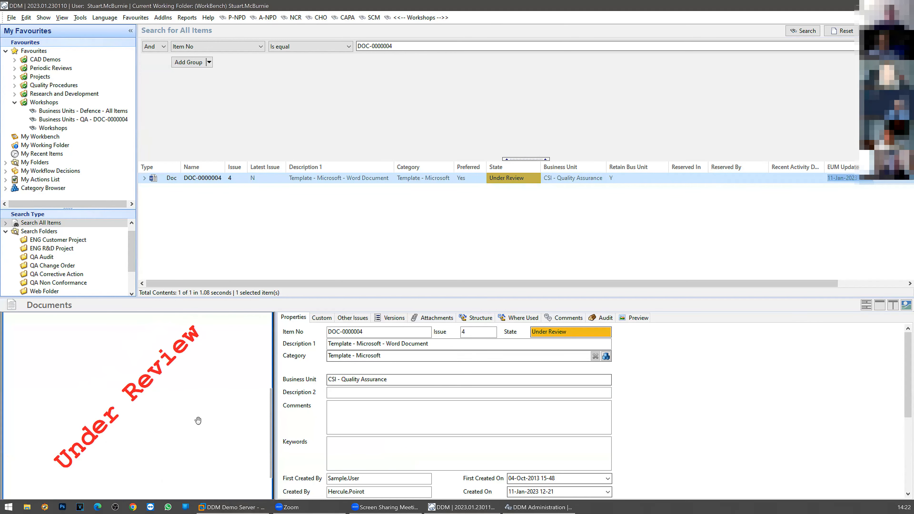
{"action": "scroll", "coordinate": [198, 420], "scroll_direction": "up", "scroll_amount": 5}
On the DDM Demo Server, check the retain business unit option in the properties of DOC-0000004 issue 5 and close them without changes.
{"action": "left_click", "coordinate": [240, 507]}
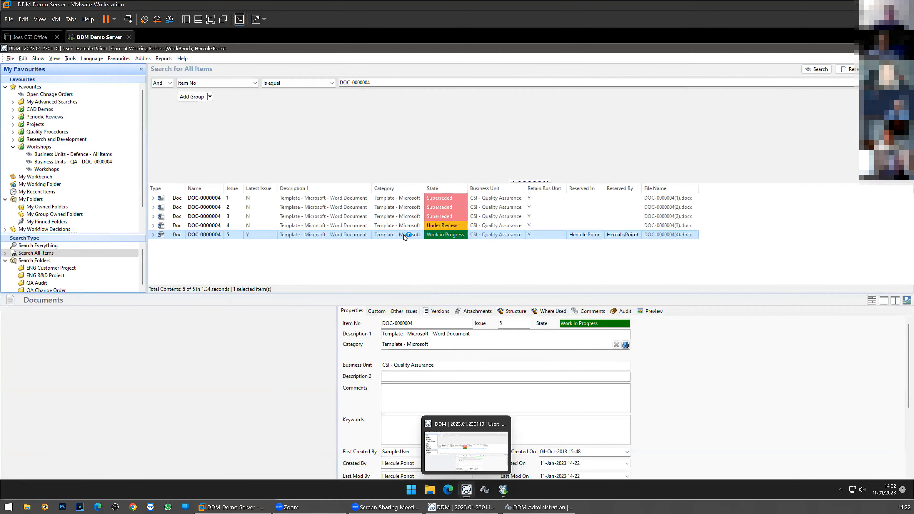
{"action": "right_click", "coordinate": [404, 236]}
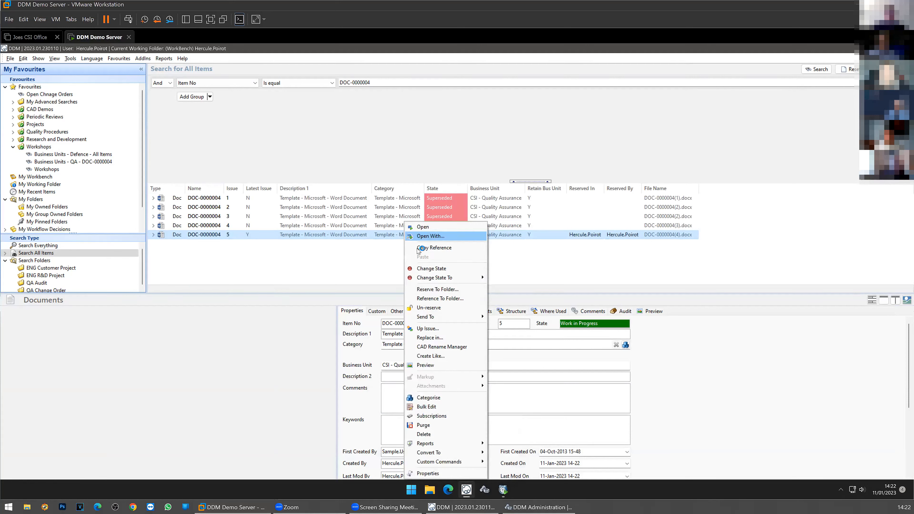
{"action": "left_click", "coordinate": [429, 475]}
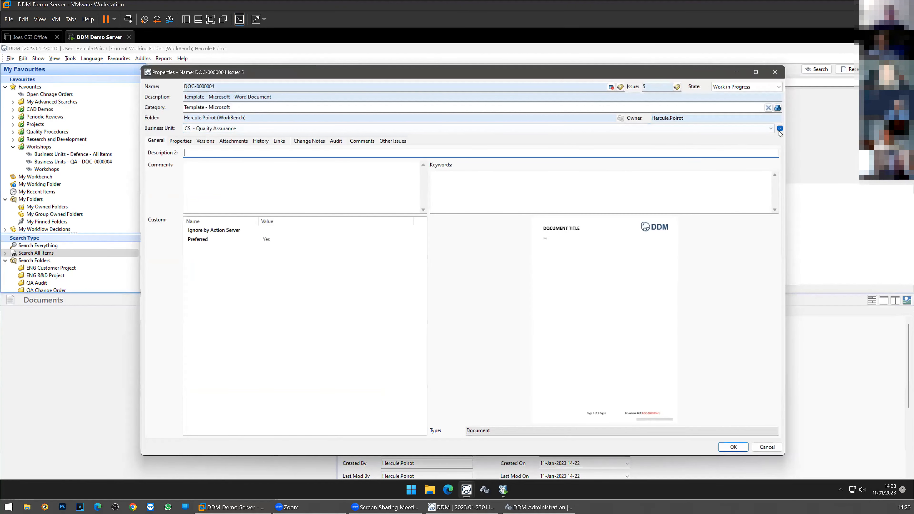
{"action": "left_click", "coordinate": [781, 130]}
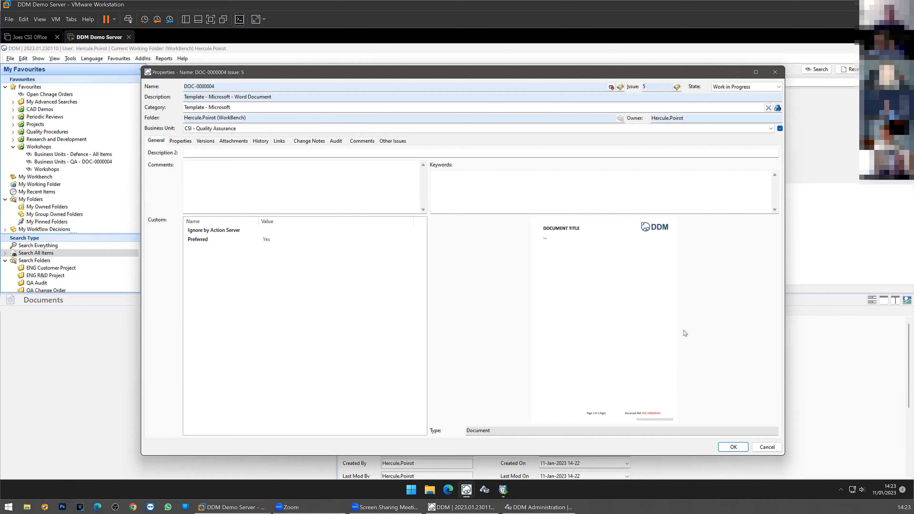
{"action": "left_click", "coordinate": [764, 447]}
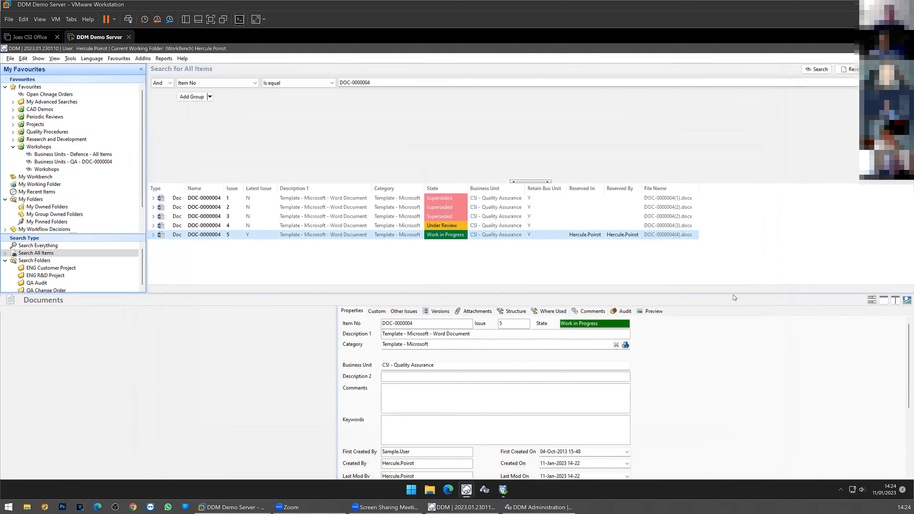
Sort the DOC-0000004 search results by category and widen the Category and State columns.
{"action": "left_click", "coordinate": [420, 188]}
{"action": "left_click_drag", "start_coordinate": [423, 186], "coordinate": [433, 186]}
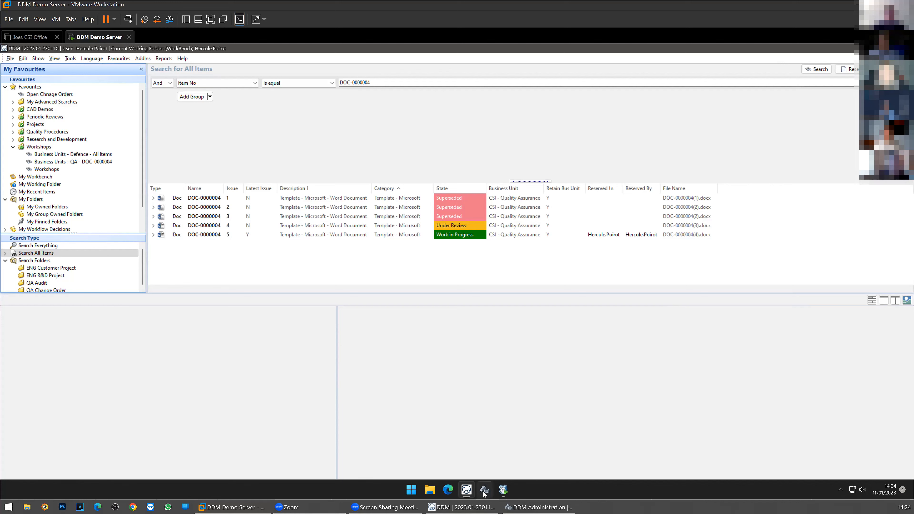
In the local DDM client, open the workshops search and set the Business Units project's Department Example task to Completed.
{"action": "left_click", "coordinate": [465, 507]}
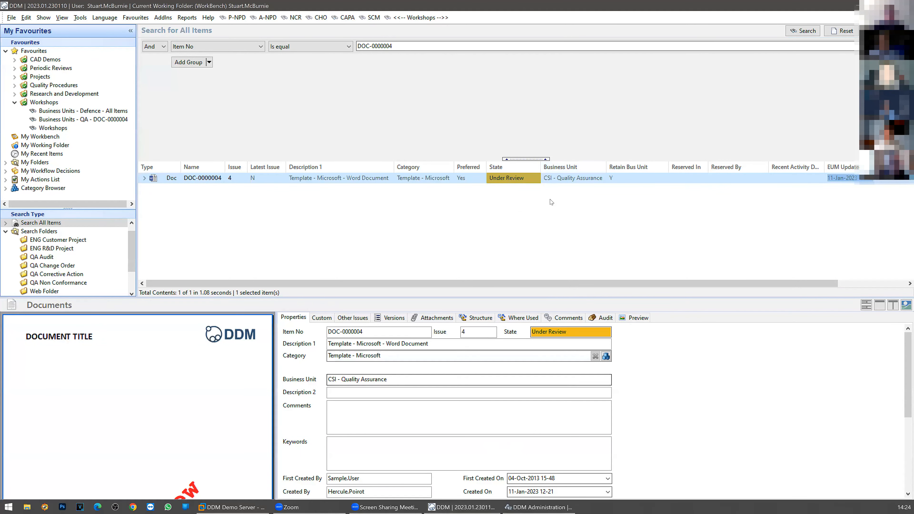
{"action": "left_click", "coordinate": [425, 18]}
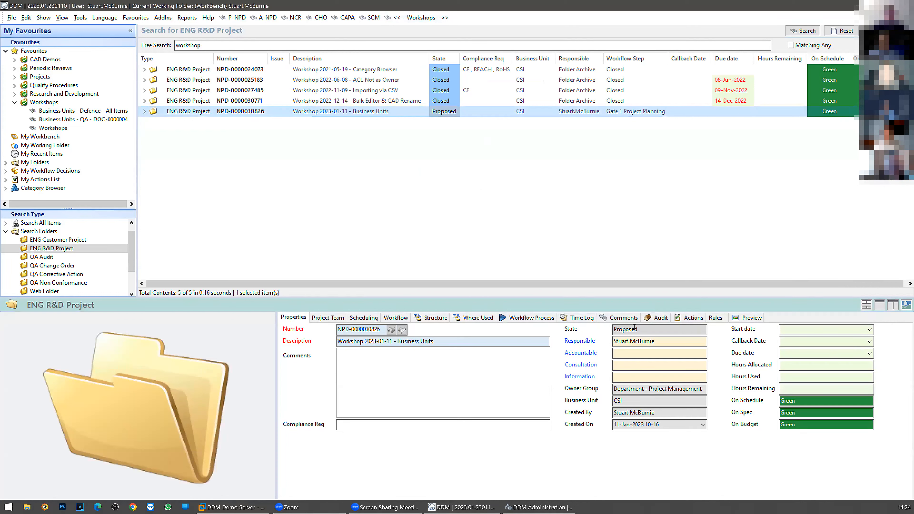
{"action": "left_click", "coordinate": [691, 317]}
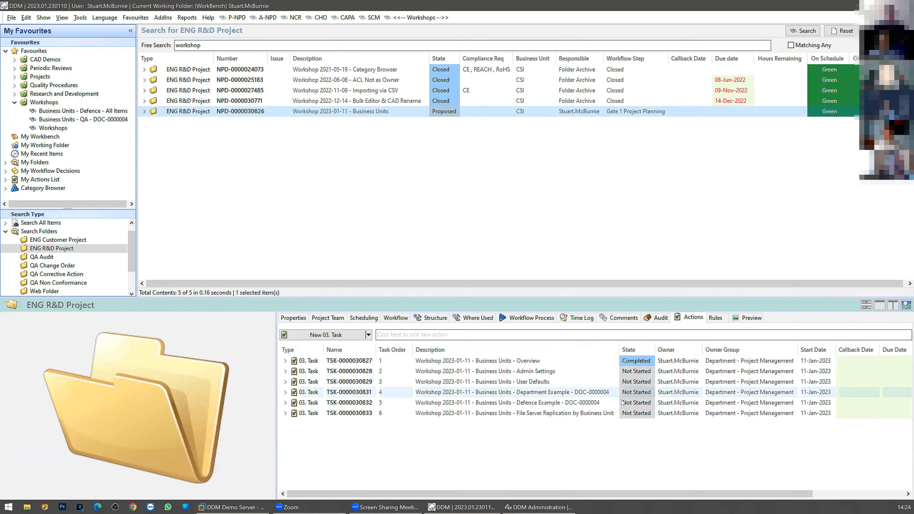
{"action": "left_click", "coordinate": [632, 392]}
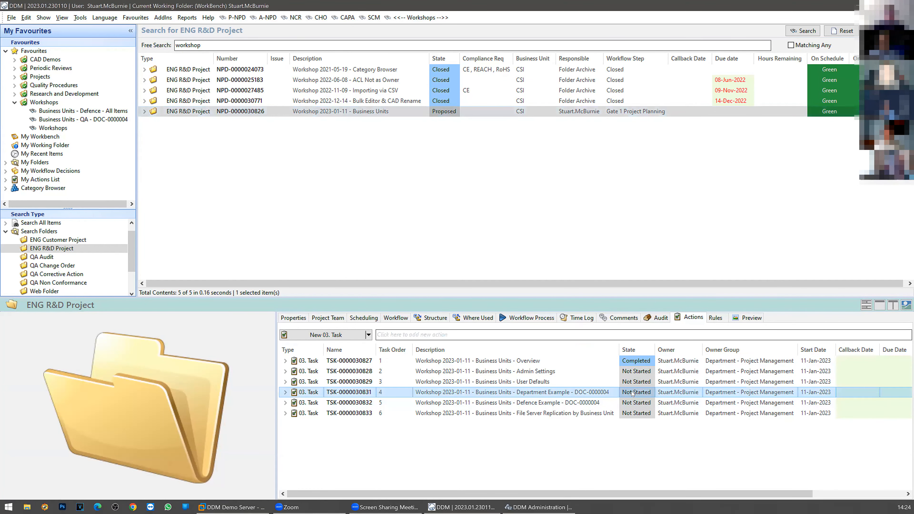
{"action": "left_click", "coordinate": [650, 393]}
{"action": "left_click", "coordinate": [650, 392]}
{"action": "left_click", "coordinate": [639, 425]}
Select the Defence Example task and run the saved "Business Units - Defence - All Items" search to examine its business unit criterion.
{"action": "left_click", "coordinate": [533, 402]}
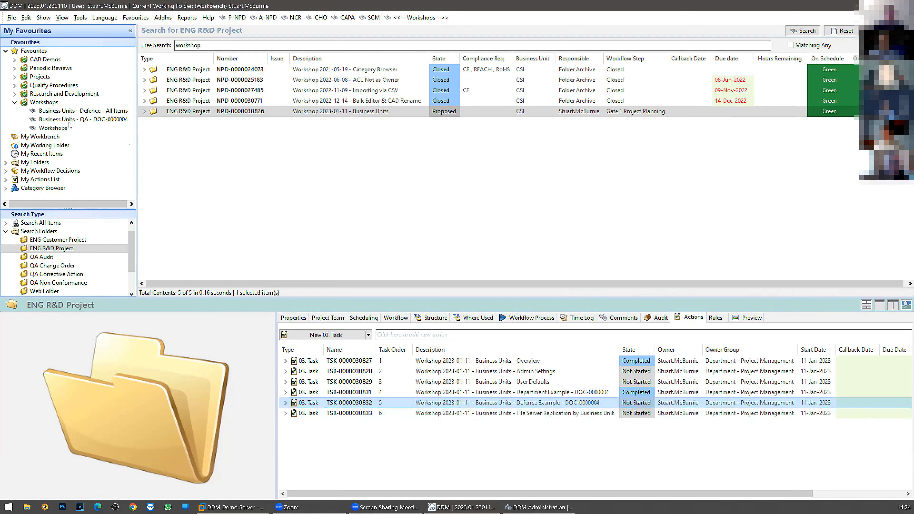
{"action": "left_click", "coordinate": [94, 112]}
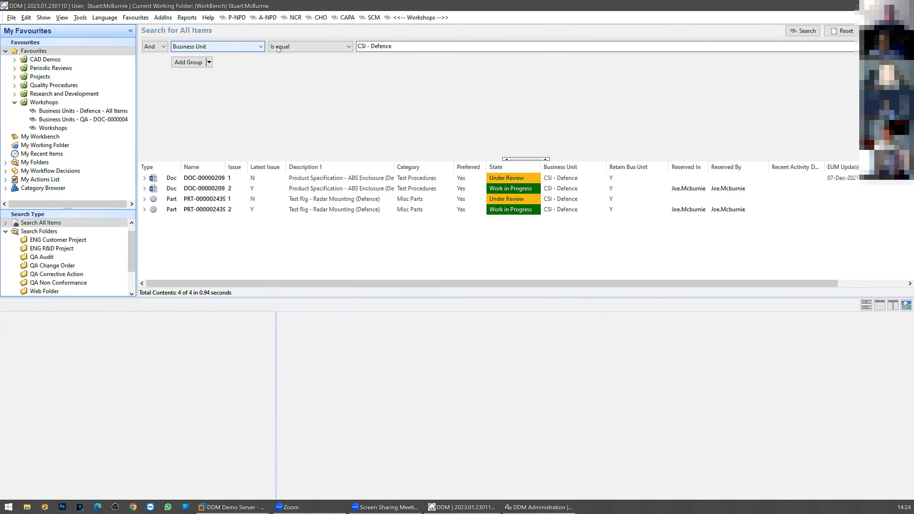
{"action": "left_click_drag", "start_coordinate": [396, 48], "coordinate": [345, 47]}
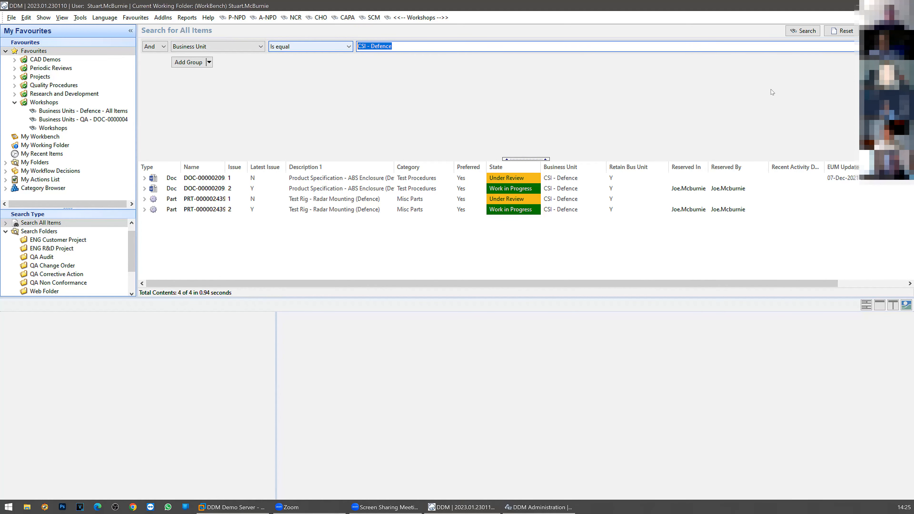
Reset the criteria, review the available business units, and search all items with the business unit set to CSI - Defence.
{"action": "left_click", "coordinate": [843, 31]}
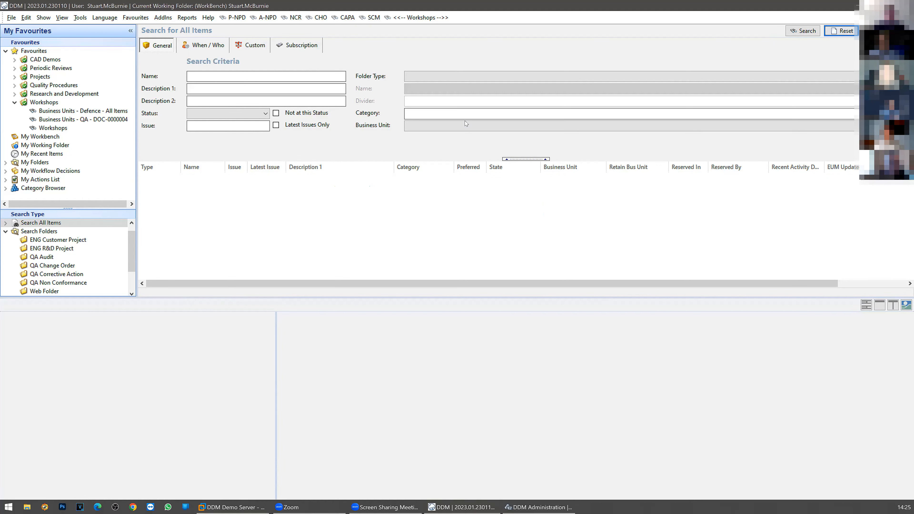
{"action": "left_click", "coordinate": [454, 126]}
{"action": "scroll", "coordinate": [461, 143], "scroll_direction": "down", "scroll_amount": 1}
{"action": "scroll", "coordinate": [460, 145], "scroll_direction": "down", "scroll_amount": 1}
{"action": "scroll", "coordinate": [450, 145], "scroll_direction": "up", "scroll_amount": 3}
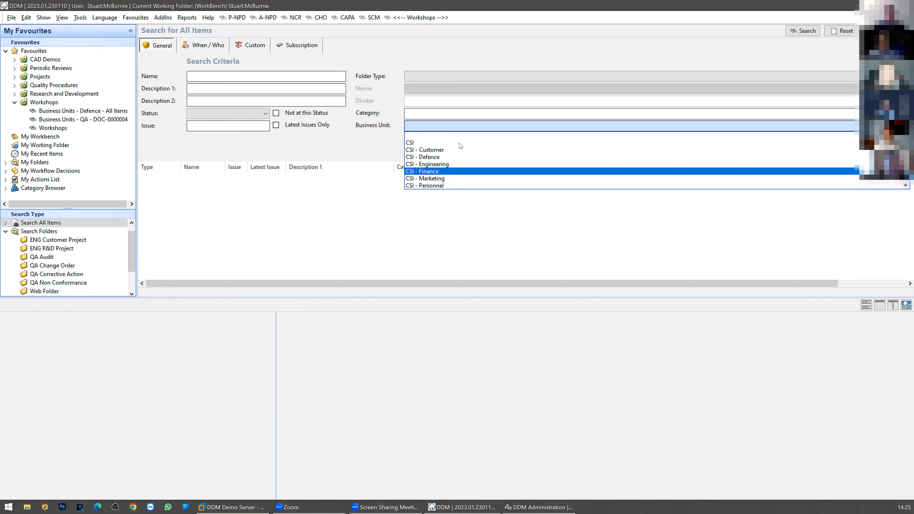
{"action": "scroll", "coordinate": [439, 146], "scroll_direction": "down", "scroll_amount": 2}
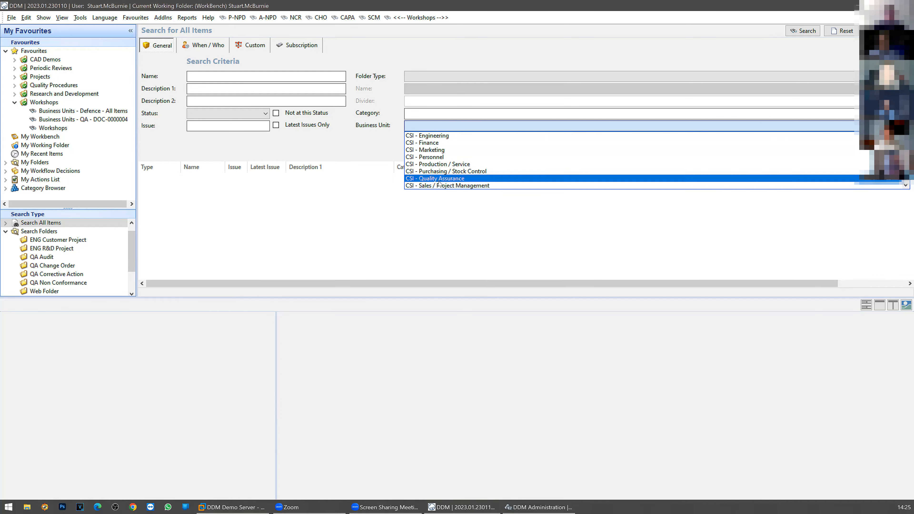
{"action": "scroll", "coordinate": [439, 187], "scroll_direction": "up", "scroll_amount": 2}
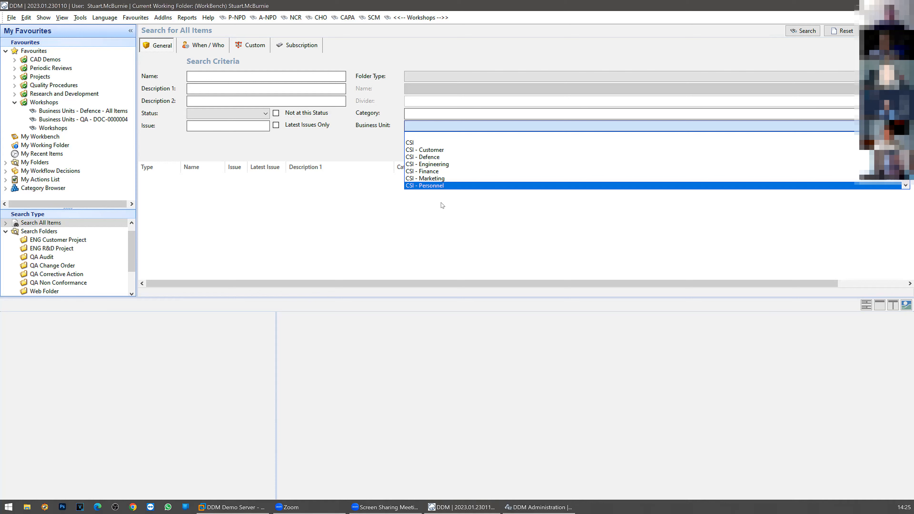
{"action": "left_click", "coordinate": [583, 157]}
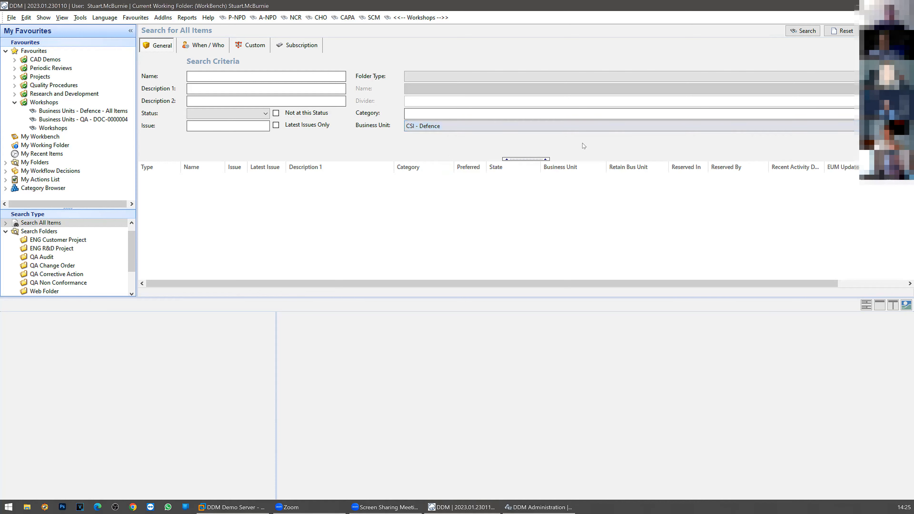
{"action": "left_click", "coordinate": [803, 31]}
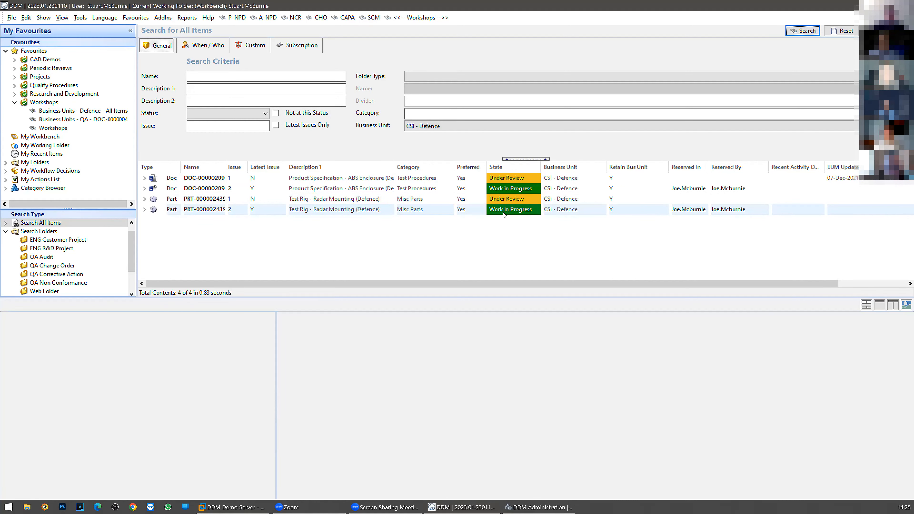
Run the saved "Business Units - Defence - All Items" search again and select both issues of the ABS Enclosure product specification.
{"action": "left_click", "coordinate": [108, 112]}
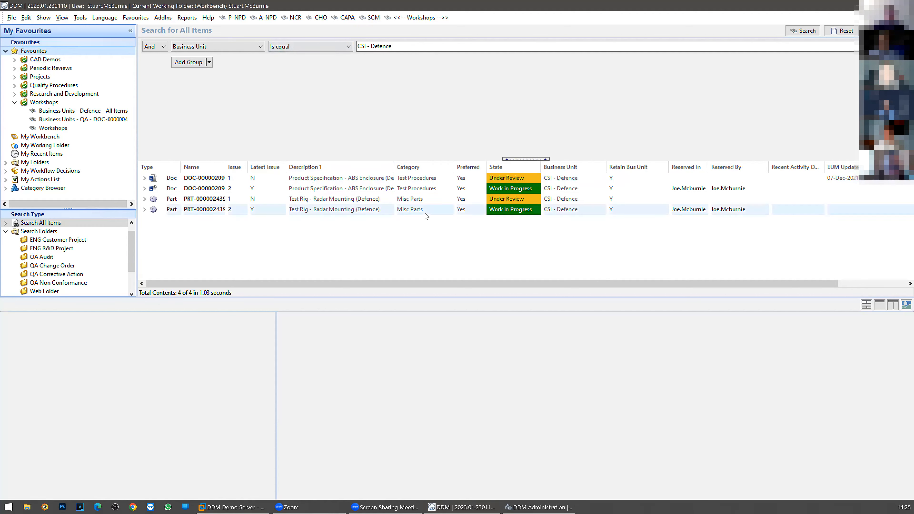
{"action": "left_click", "coordinate": [307, 182]}
{"action": "left_click", "coordinate": [362, 191], "text": "shift"}
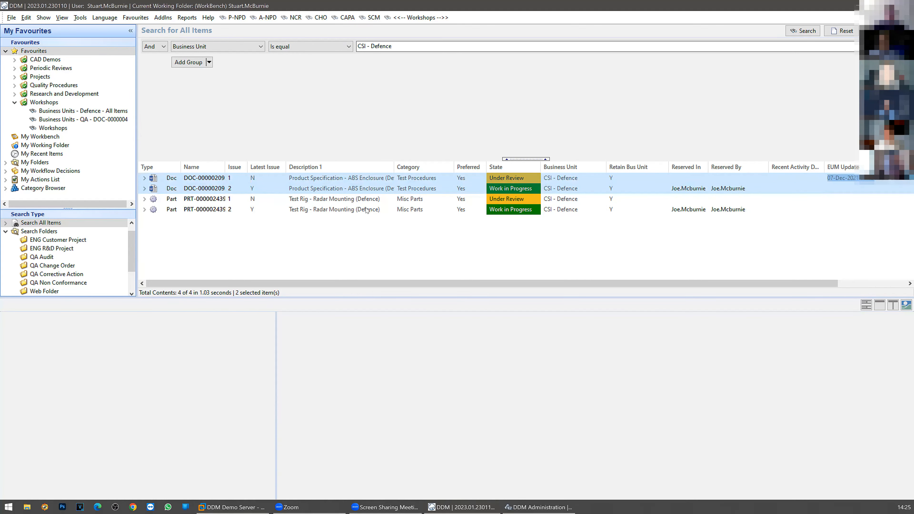
Select all four Defence results, clear the selection, and run the saved "Business Units - Defence - All Items" search in the DDM Demo Server client.
{"action": "left_click", "coordinate": [367, 211], "text": "shift"}
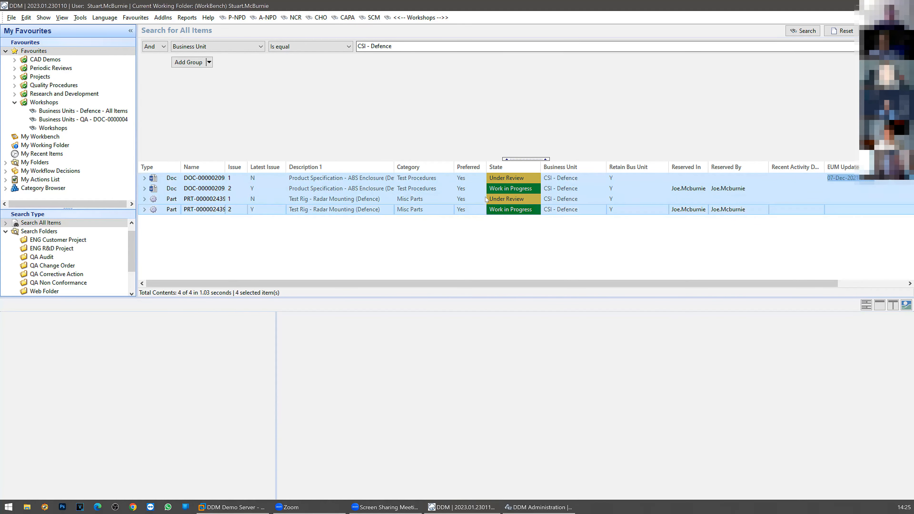
{"action": "left_click", "coordinate": [508, 232]}
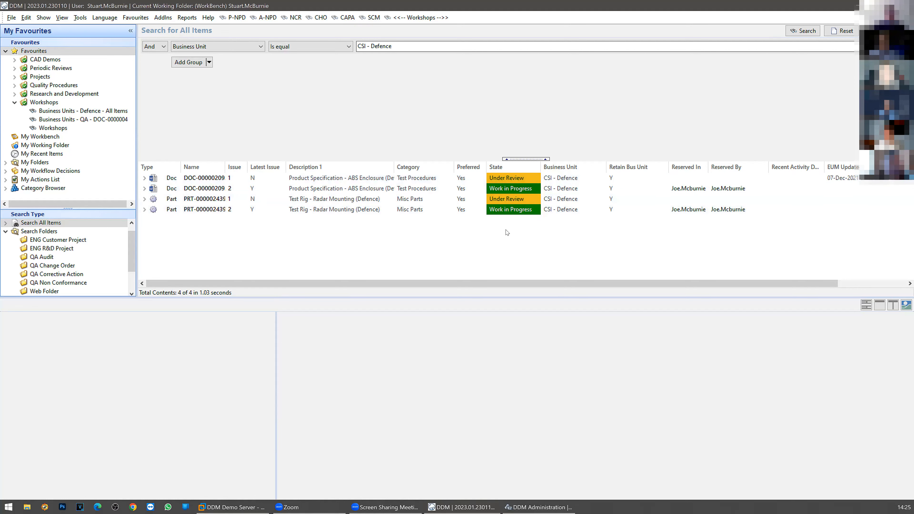
{"action": "left_click", "coordinate": [245, 506]}
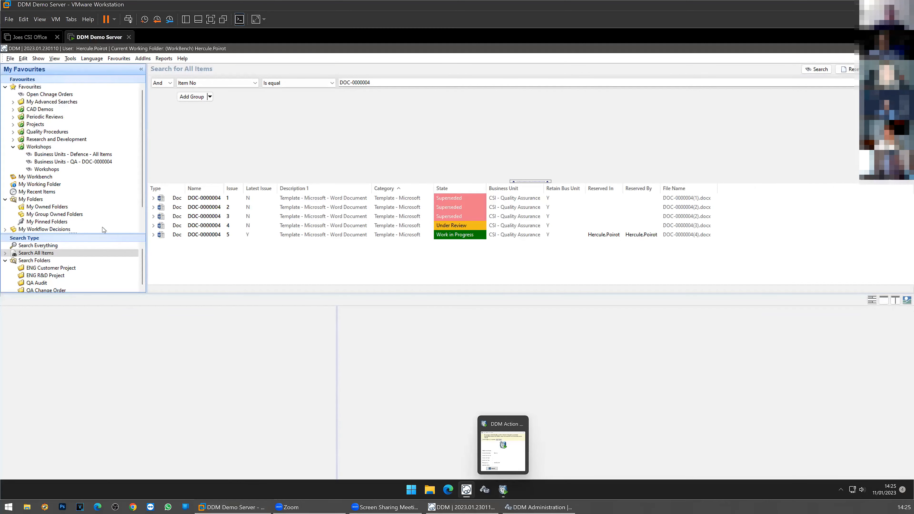
{"action": "left_click", "coordinate": [86, 158]}
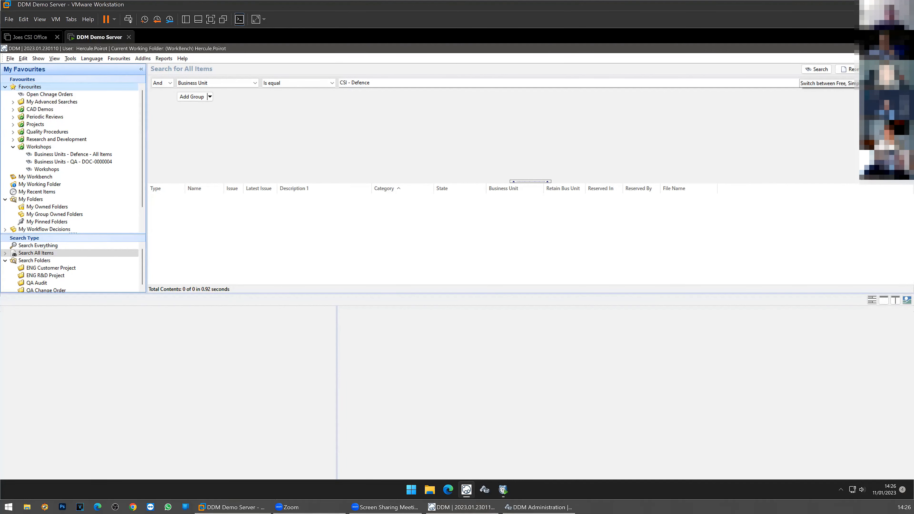
Switch the item search to the simple criteria form and review the business units available to the Demo Server user.
{"action": "left_click", "coordinate": [896, 69]}
{"action": "left_click", "coordinate": [896, 70]}
{"action": "left_click", "coordinate": [897, 70]}
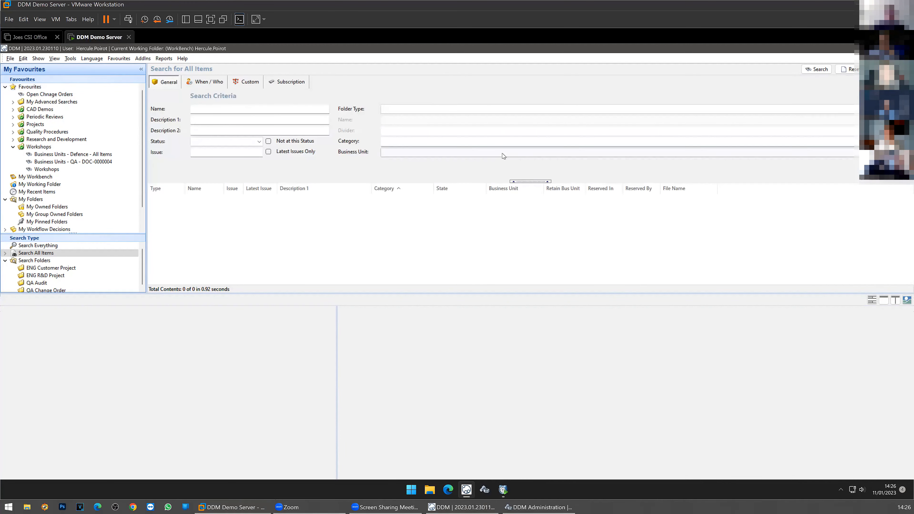
{"action": "left_click", "coordinate": [393, 154]}
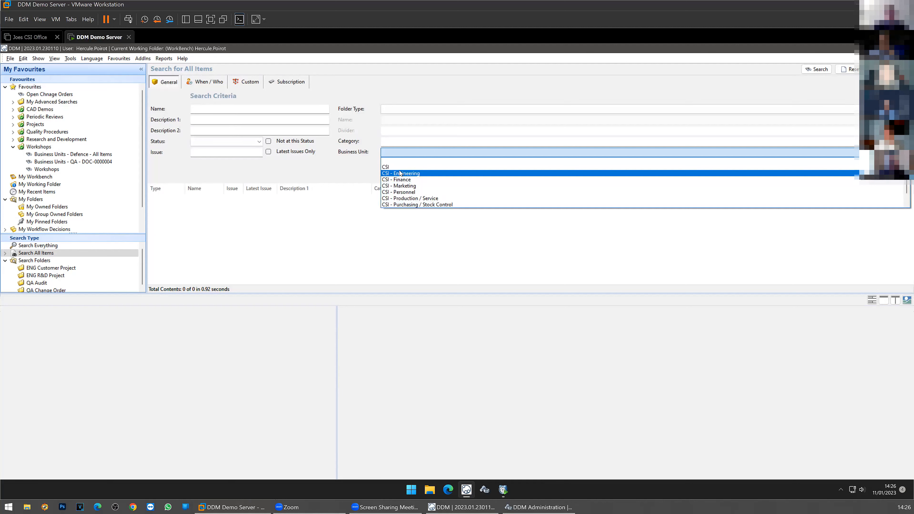
{"action": "scroll", "coordinate": [403, 190], "scroll_direction": "down", "scroll_amount": 1}
{"action": "scroll", "coordinate": [403, 190], "scroll_direction": "up", "scroll_amount": 1}
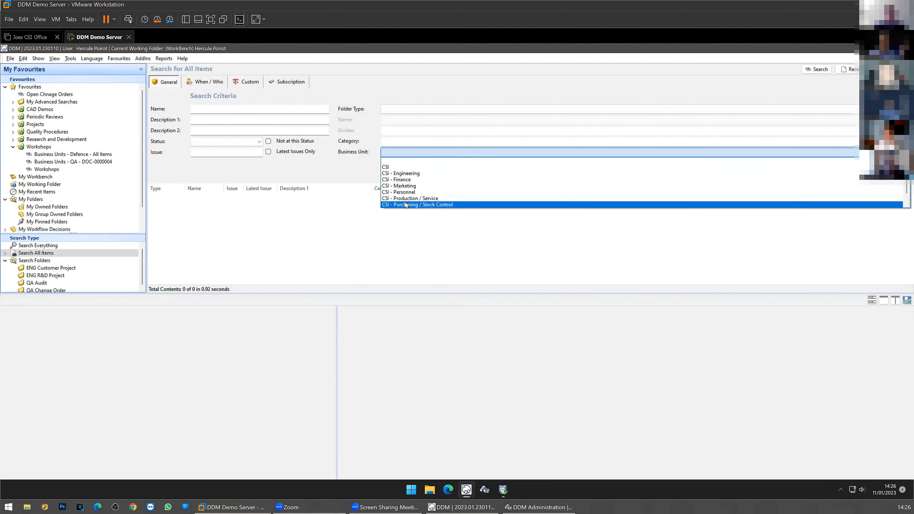
{"action": "left_click", "coordinate": [352, 173]}
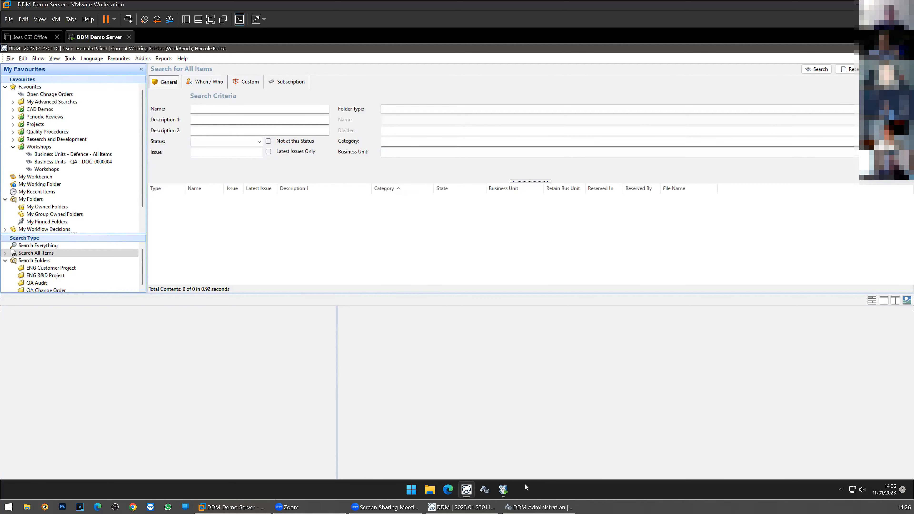
In DDM Administration, assign the Quality Manager user to "3. ITEMS - View & Load - Released Only" for the CSI - Defence business unit.
{"action": "left_click", "coordinate": [485, 490]}
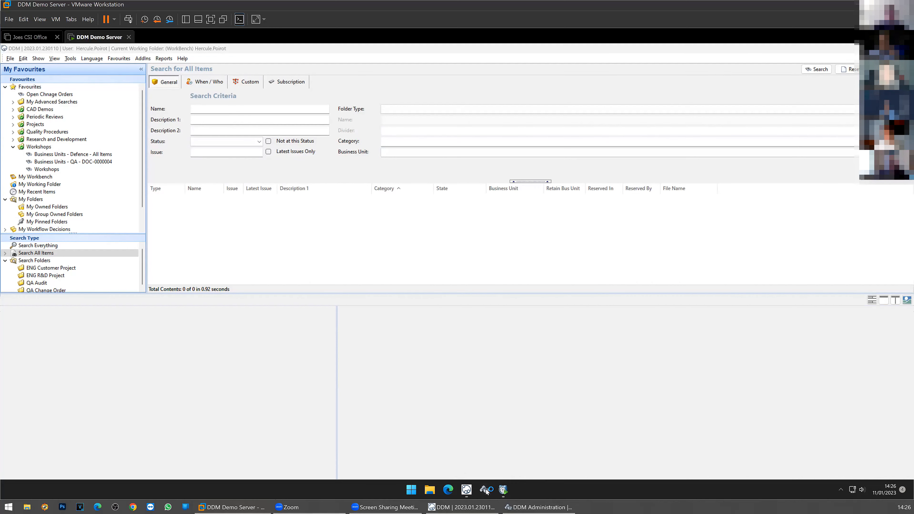
{"action": "left_click", "coordinate": [512, 293]}
{"action": "double_click", "coordinate": [161, 172]}
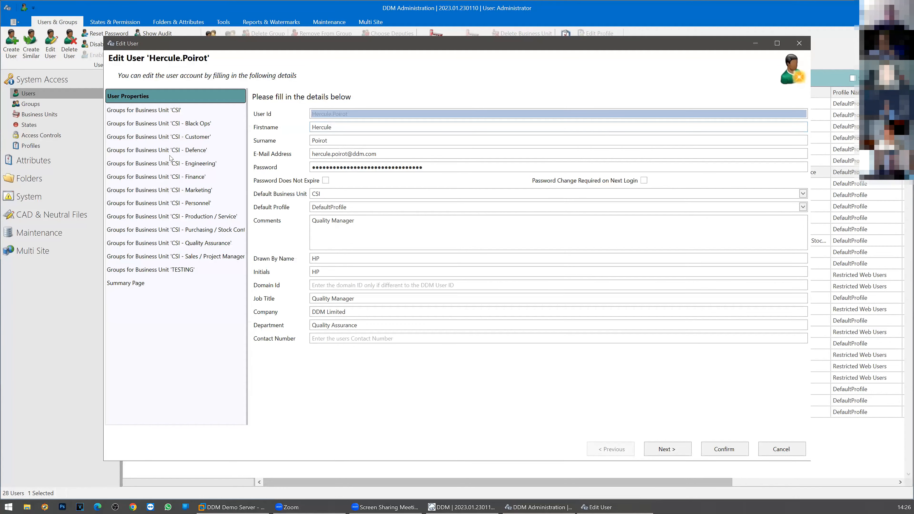
{"action": "left_click", "coordinate": [192, 151]}
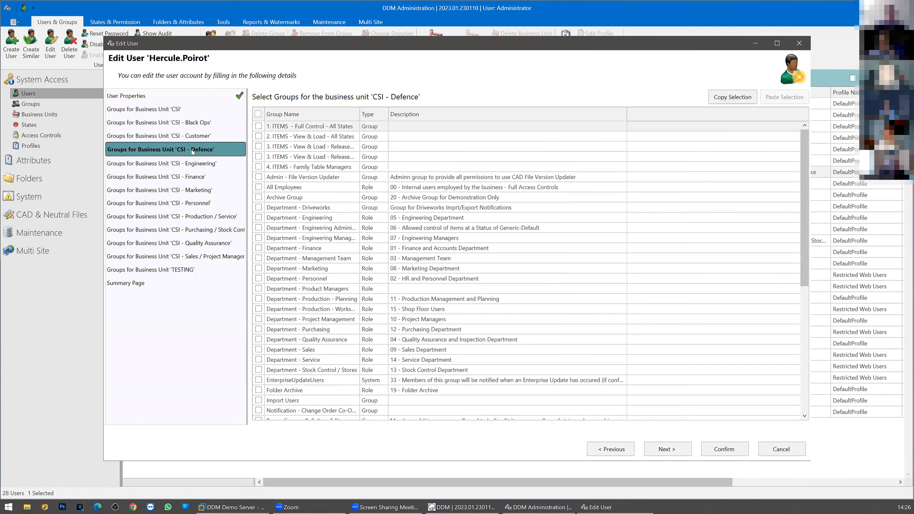
{"action": "double_click", "coordinate": [360, 114]}
{"action": "left_click", "coordinate": [258, 157]}
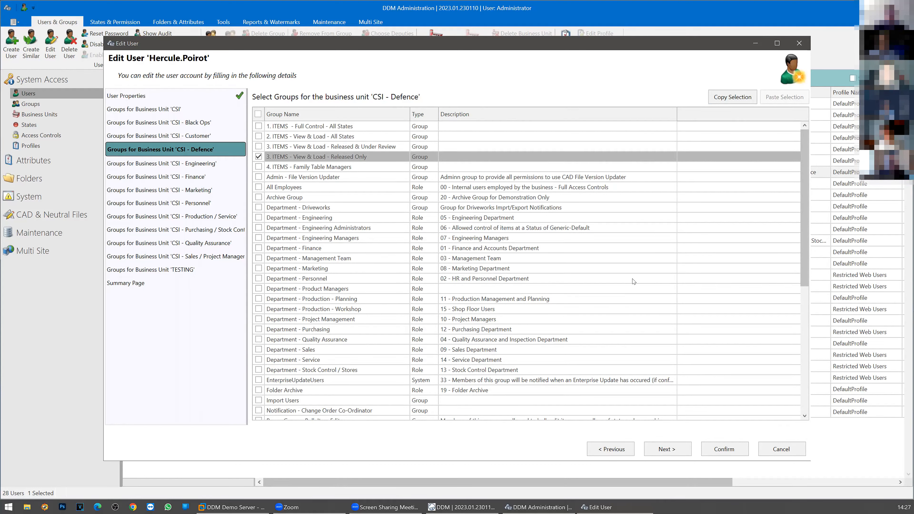
{"action": "left_click", "coordinate": [731, 450]}
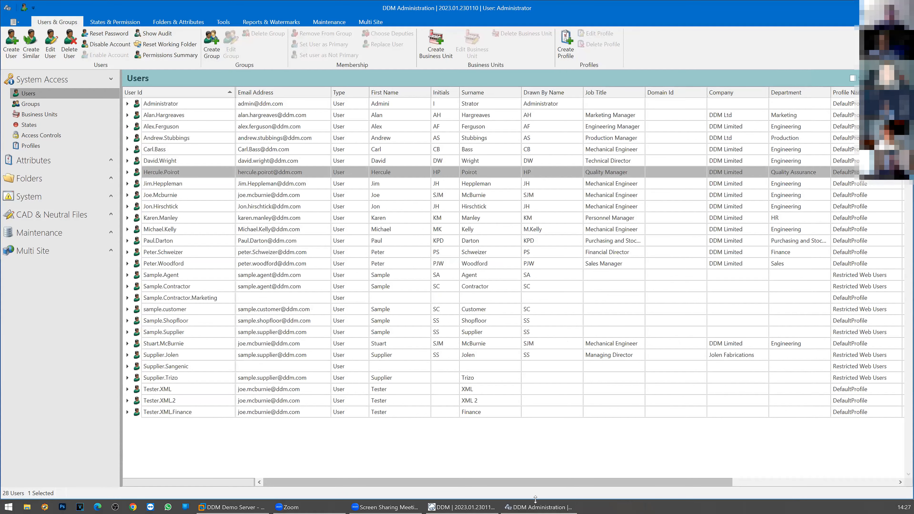
Run the saved "Business Units - Defence - All Items" search again in the DDM Demo Server client.
{"action": "left_click", "coordinate": [232, 508]}
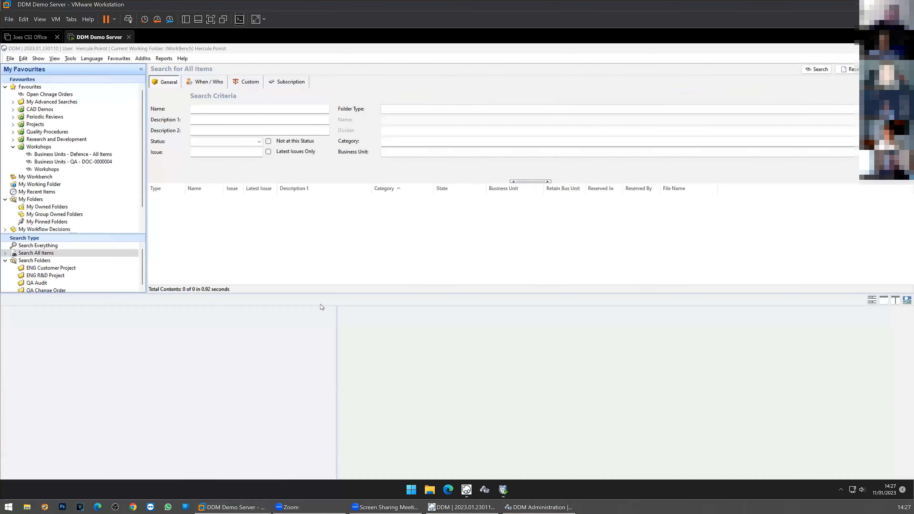
{"action": "left_click", "coordinate": [102, 154]}
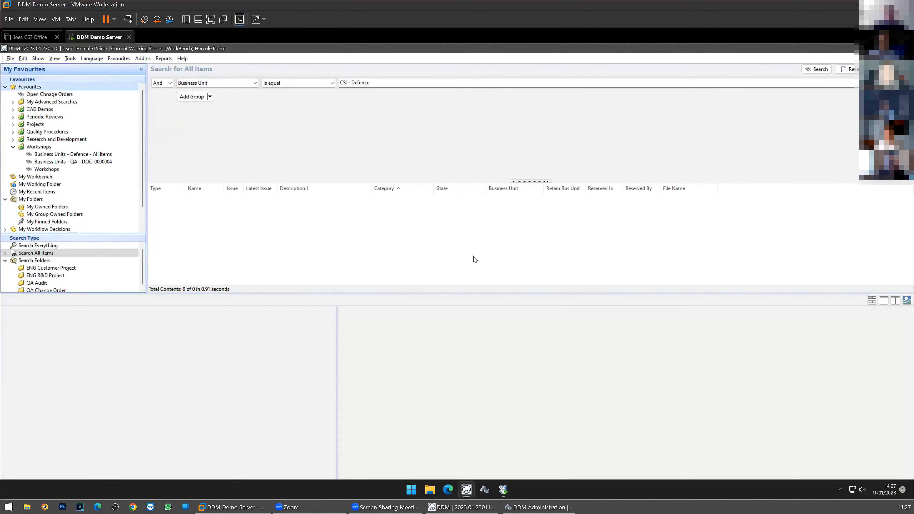
{"action": "left_click", "coordinate": [480, 507]}
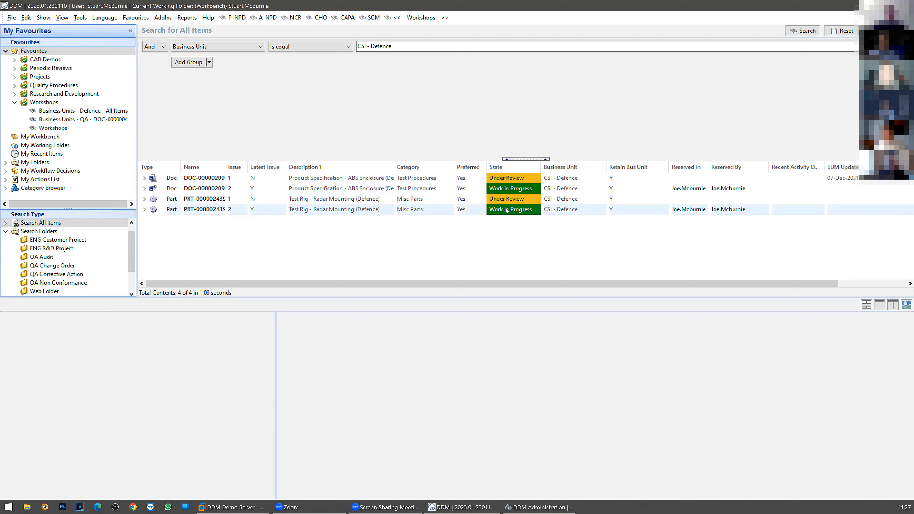
{"action": "left_click", "coordinate": [476, 210]}
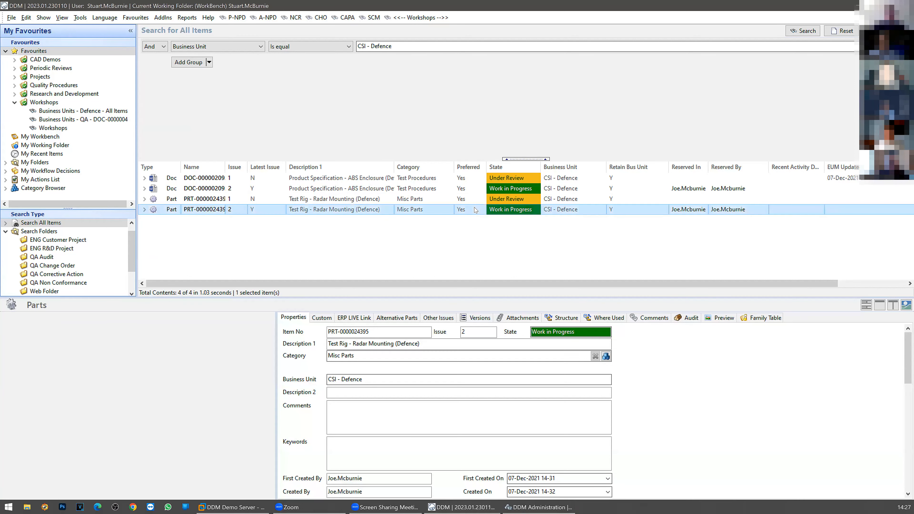
{"action": "right_click", "coordinate": [476, 210]}
{"action": "left_click", "coordinate": [497, 252]}
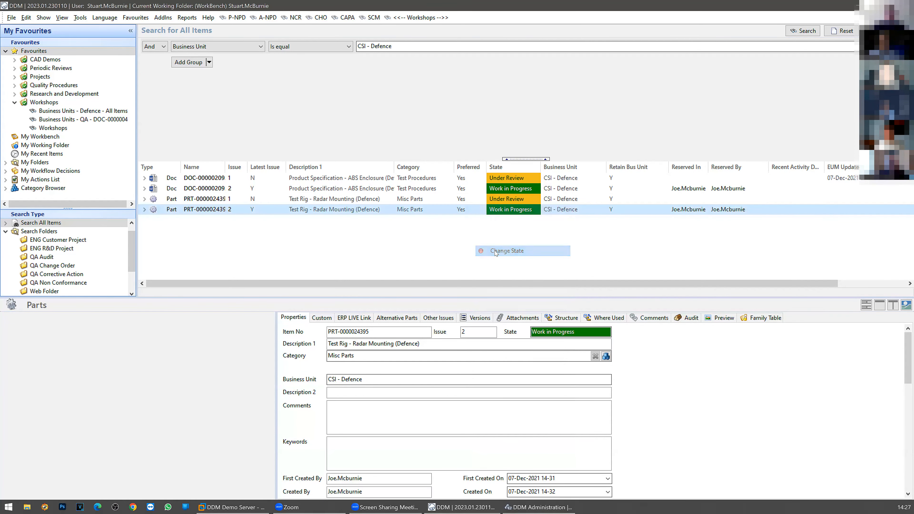
{"action": "left_click", "coordinate": [521, 270]}
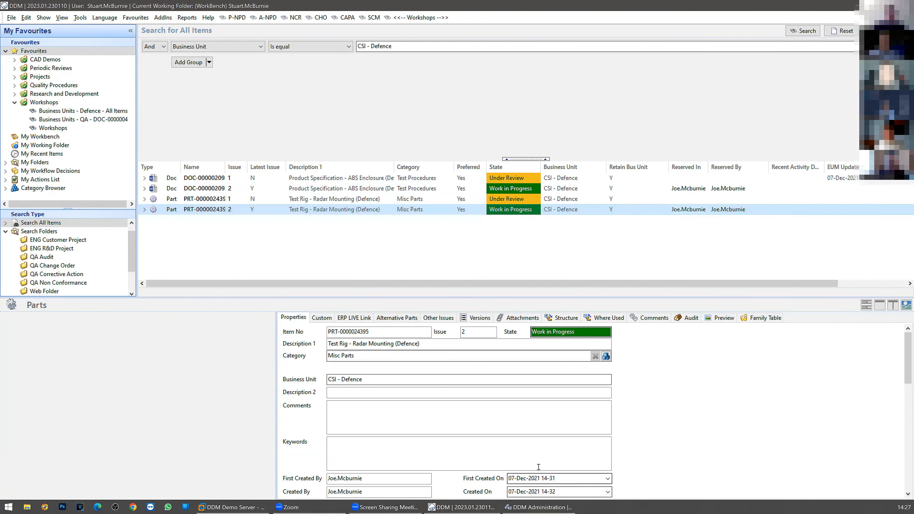
In DDM Administration, replace the Quality Manager's CSI - Defence group "View & Load - Released Only" with "3. ITEMS - View & Load - Released & Under Review".
{"action": "left_click", "coordinate": [540, 506]}
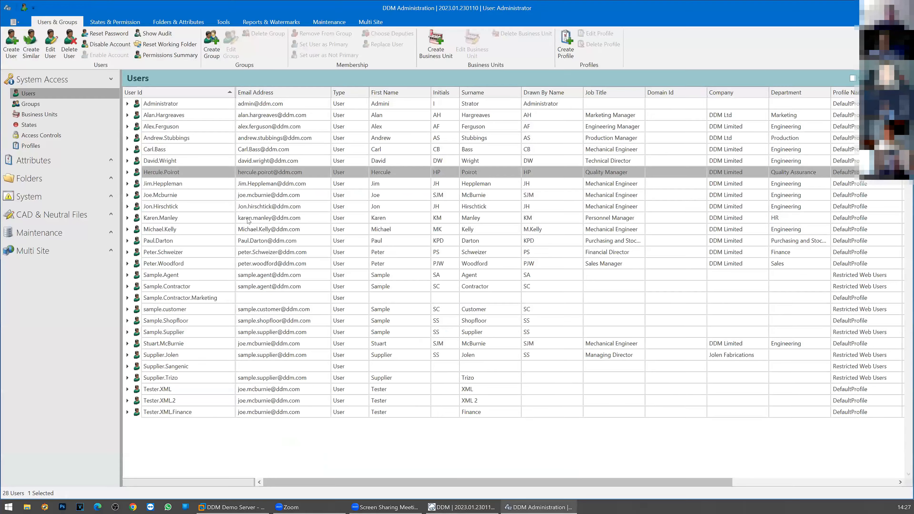
{"action": "double_click", "coordinate": [195, 176]}
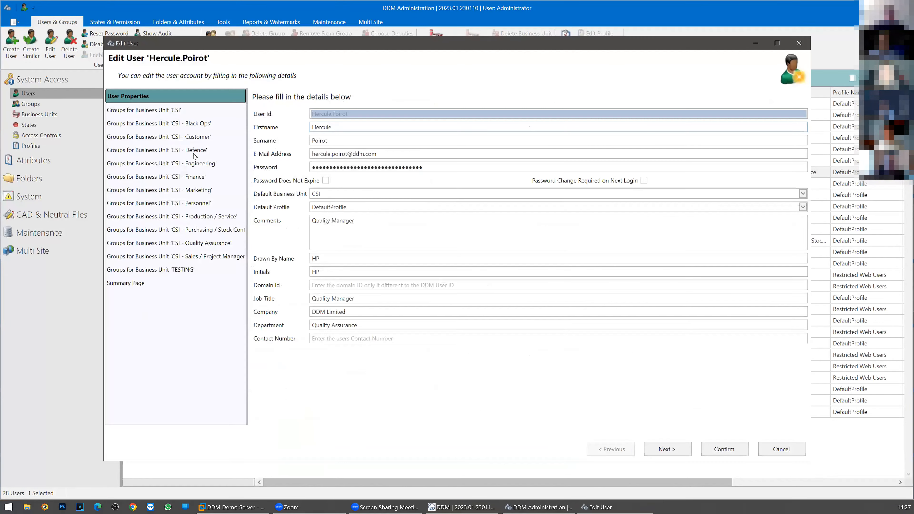
{"action": "left_click", "coordinate": [242, 153]}
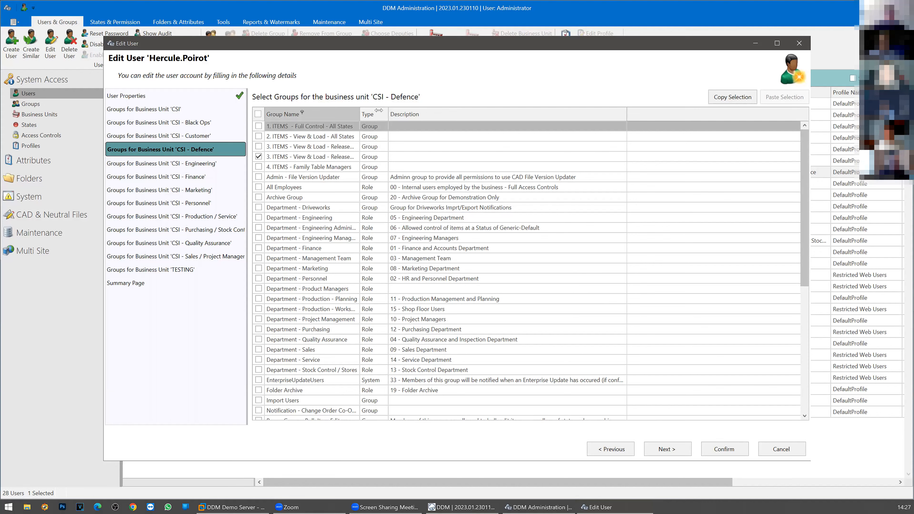
{"action": "double_click", "coordinate": [358, 115]}
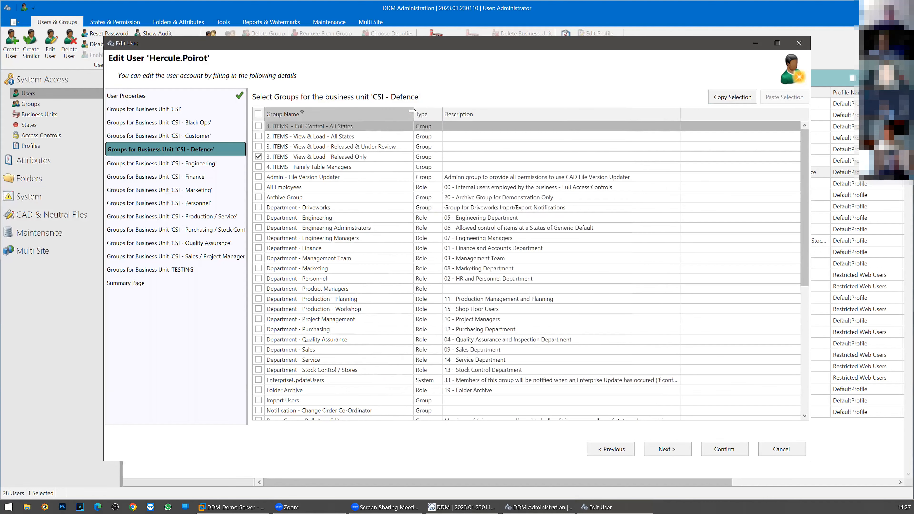
{"action": "left_click", "coordinate": [258, 146]}
{"action": "left_click", "coordinate": [258, 156]}
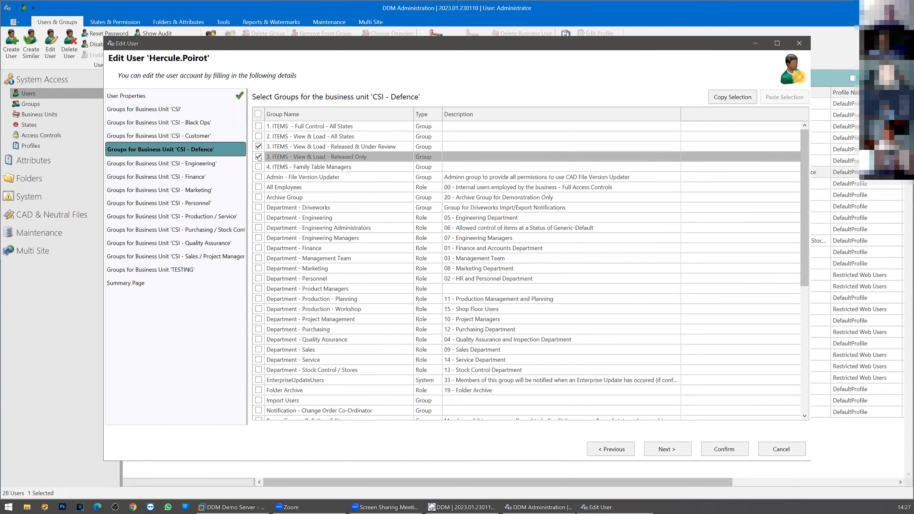
{"action": "left_click", "coordinate": [718, 446]}
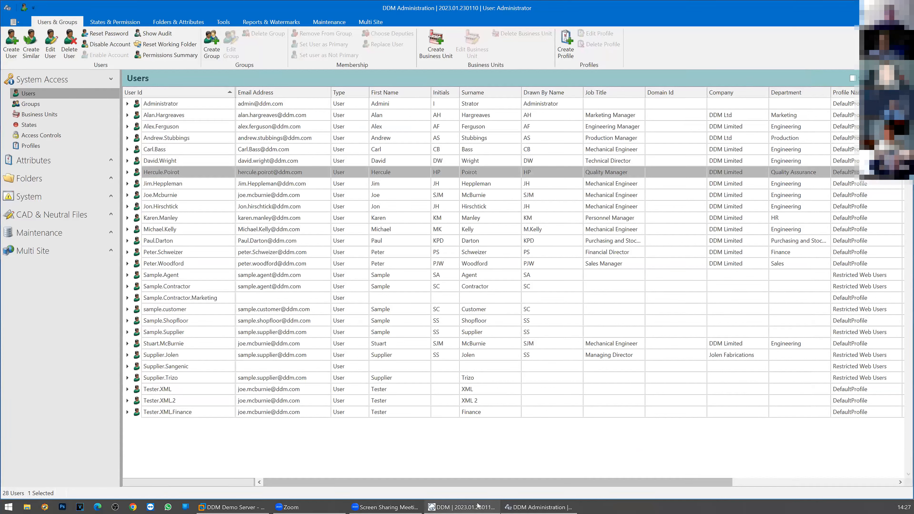
Refresh the CSI - Defence search in the Demo Server client, examine the product specification and test rig items, and widen the description column.
{"action": "left_click", "coordinate": [232, 507]}
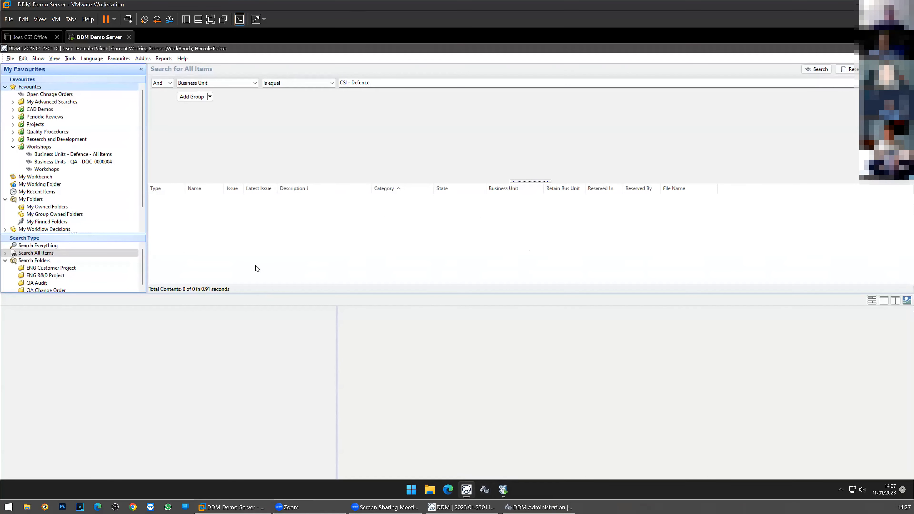
{"action": "key", "text": "F5"}
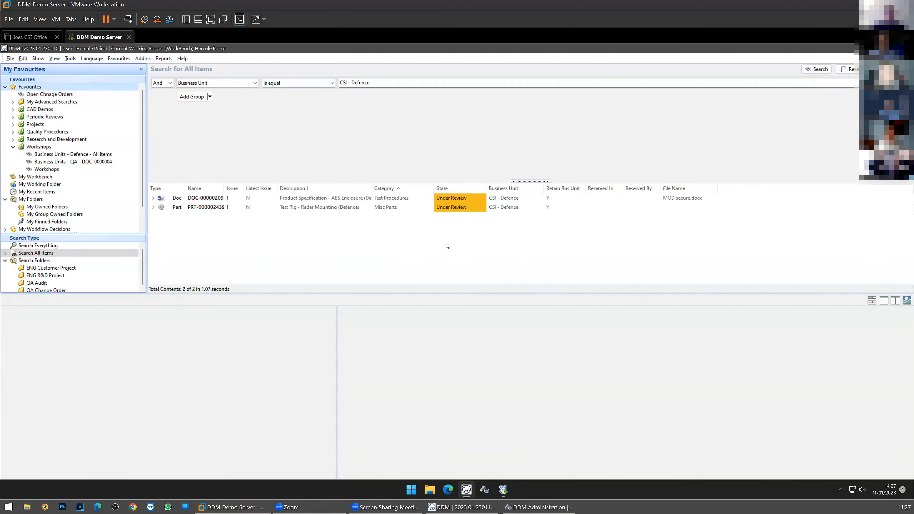
{"action": "left_click", "coordinate": [475, 197]}
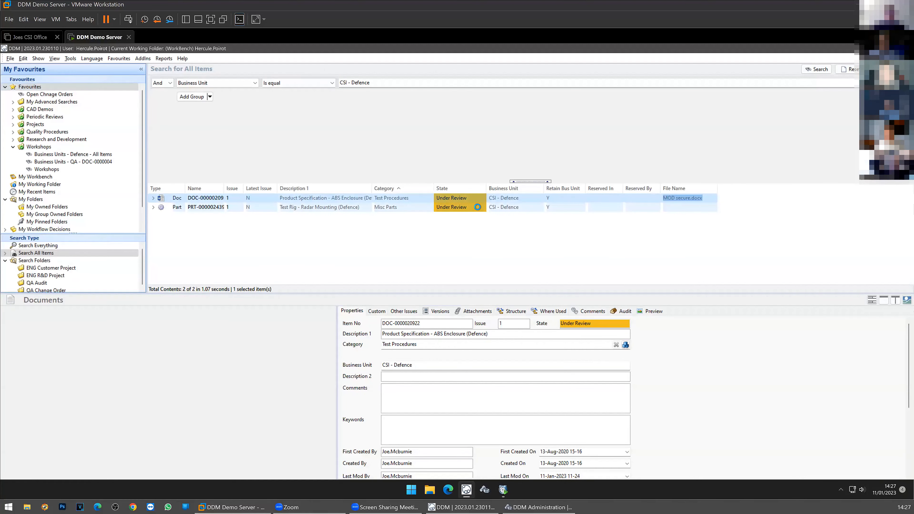
{"action": "left_click", "coordinate": [479, 210]}
{"action": "left_click", "coordinate": [514, 279]}
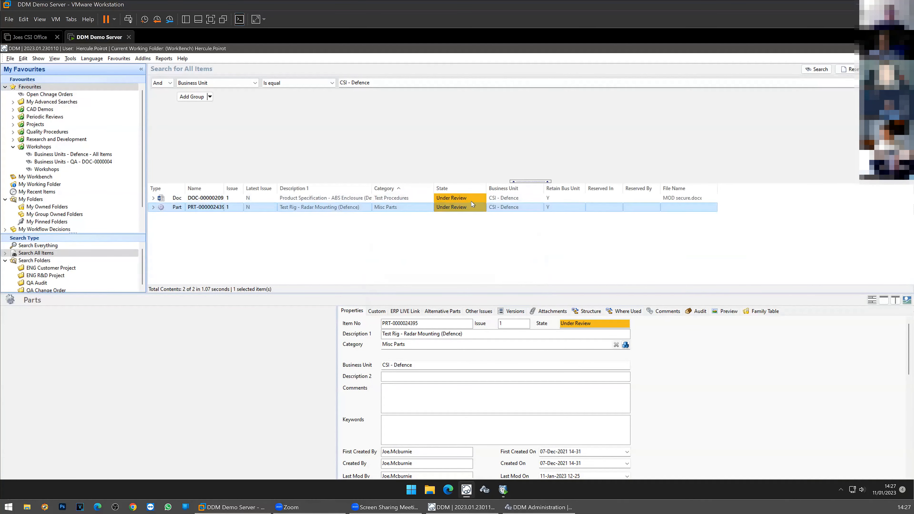
{"action": "left_click", "coordinate": [471, 198]}
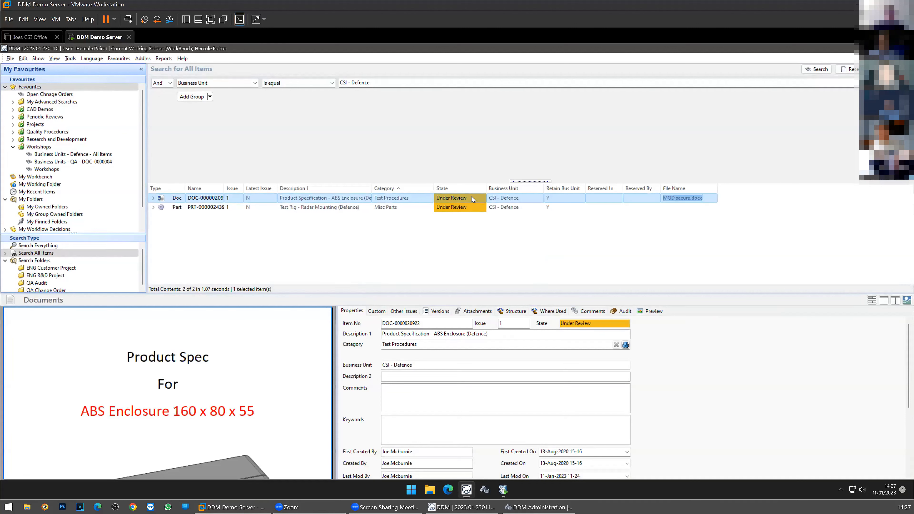
{"action": "left_click_drag", "start_coordinate": [372, 188], "coordinate": [410, 189]}
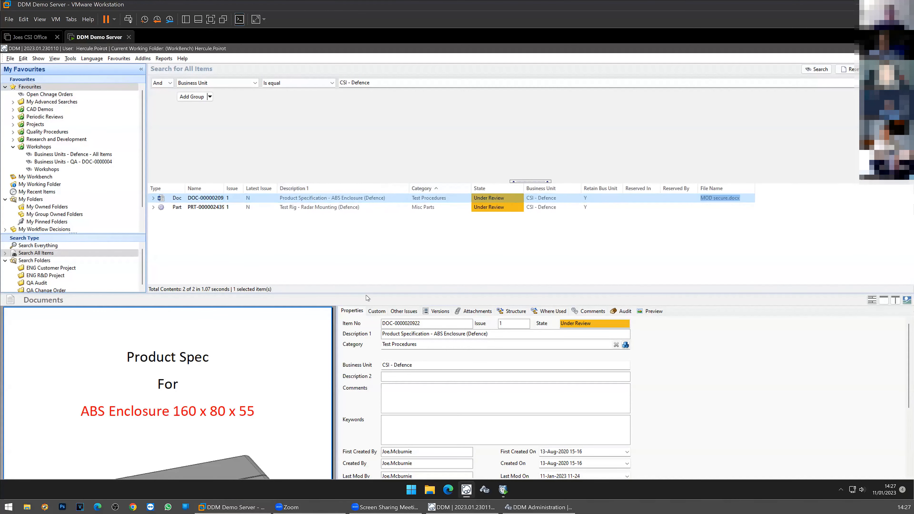
{"action": "left_click", "coordinate": [406, 260]}
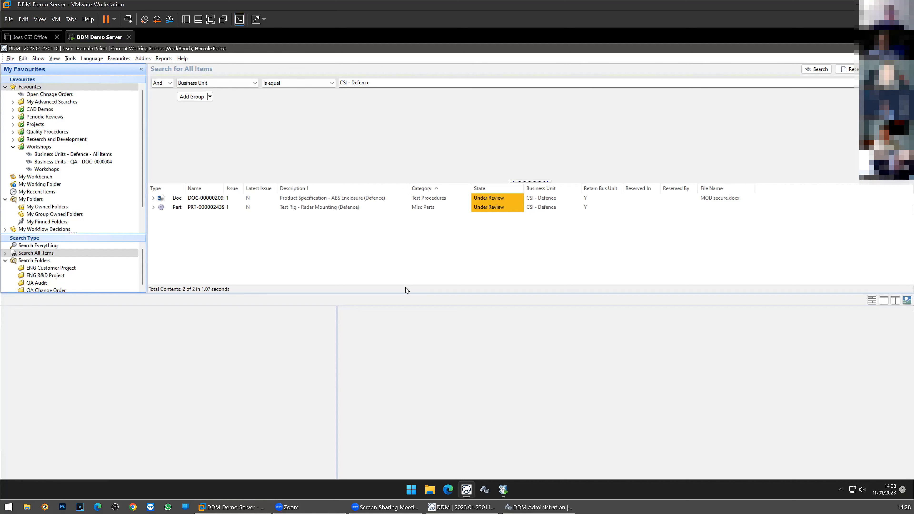
Switch to the main DDM client, run the Workshops search and show the actions of the "Workshop 2023-01-11 - Business Units" project.
{"action": "left_click", "coordinate": [483, 507]}
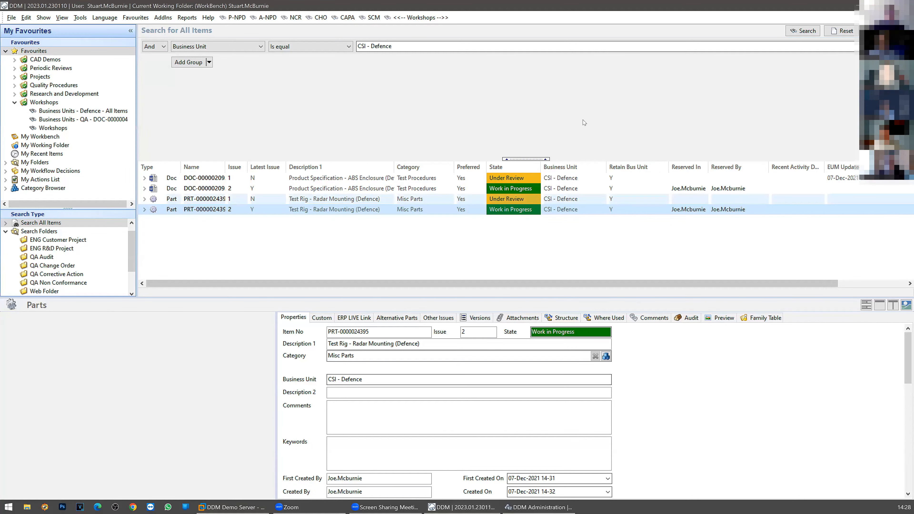
{"action": "left_click", "coordinate": [421, 18]}
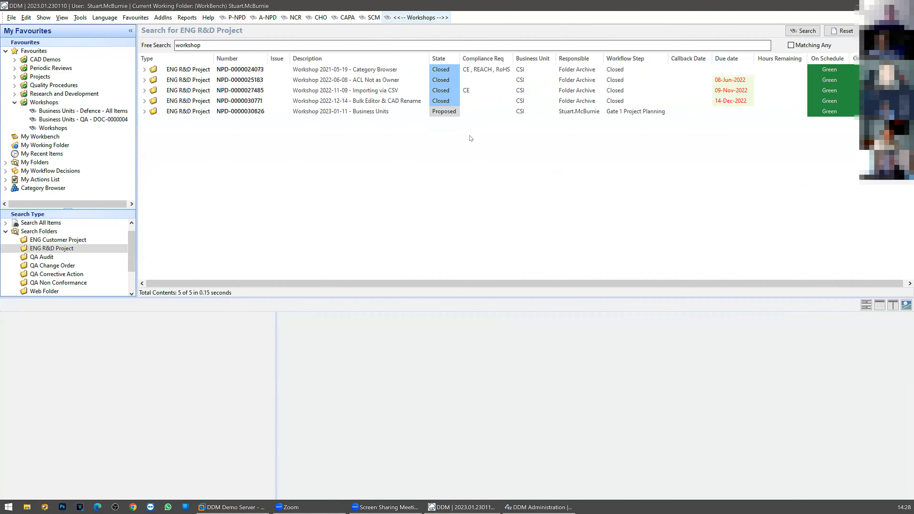
{"action": "left_click", "coordinate": [450, 111]}
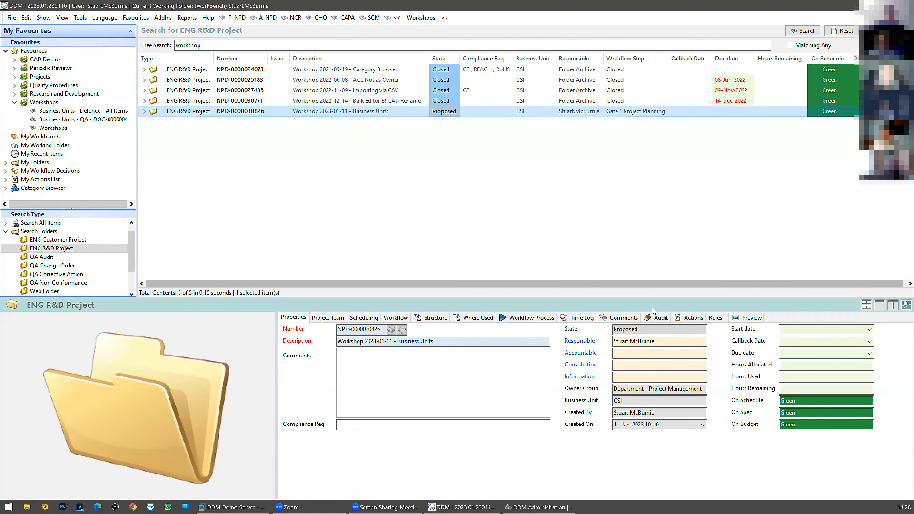
{"action": "left_click", "coordinate": [694, 318]}
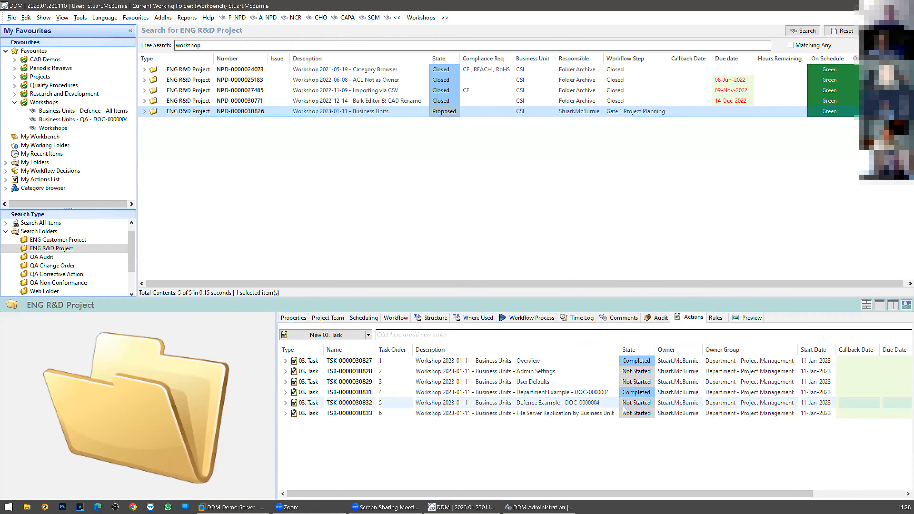
Change the fifth task's description to "Workshop 2023-01-11 - Business Units - Defence Example - All Items".
{"action": "left_click", "coordinate": [644, 404]}
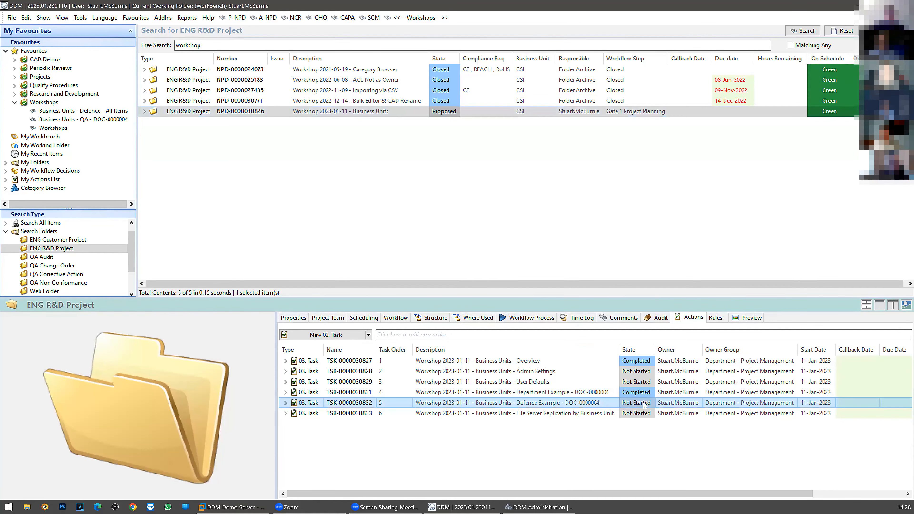
{"action": "left_click", "coordinate": [606, 405]}
{"action": "left_click", "coordinate": [613, 403]}
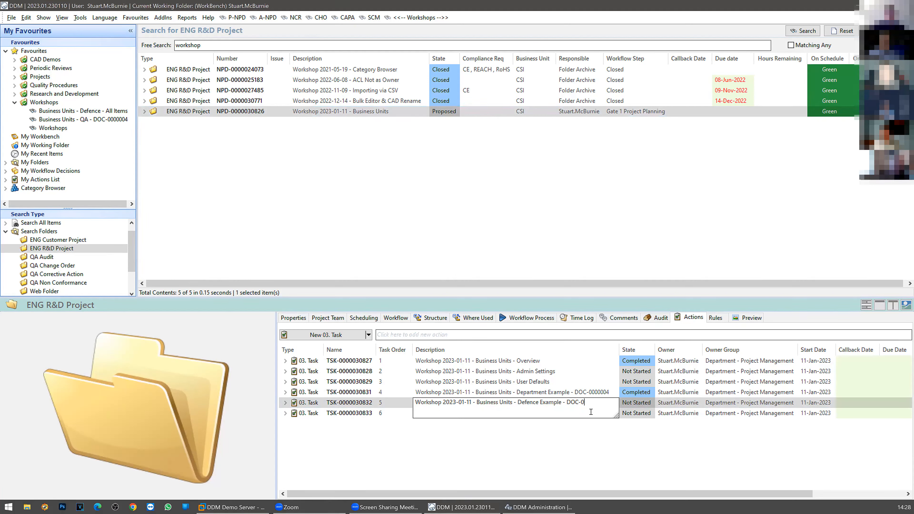
{"action": "type", "text": "A"}
{"action": "type", "text": "ll Docs"}
{"action": "type", "text": "I"}
{"action": "type", "text": "tems"}
{"action": "key", "text": "Return"}
Set the state of the Defence Example, Admin Settings and User Defaults tasks to Completed.
{"action": "left_click", "coordinate": [635, 404]}
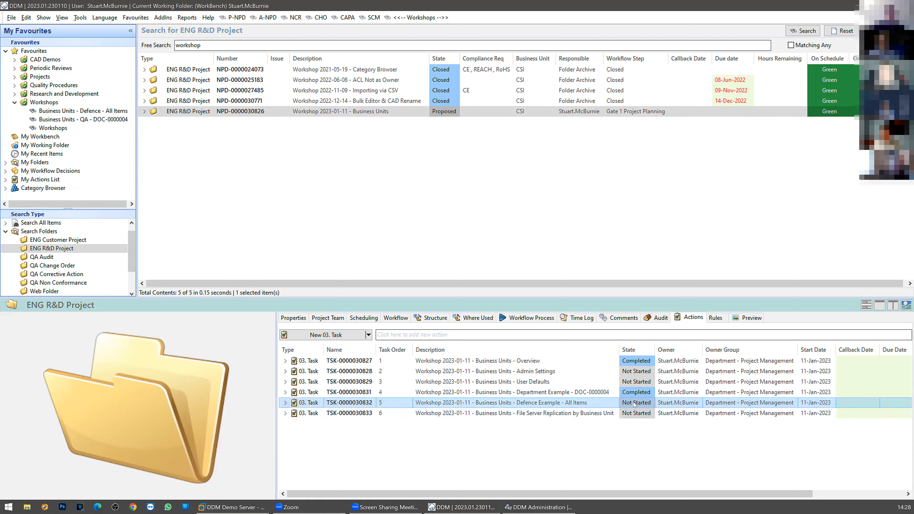
{"action": "left_click", "coordinate": [651, 407]}
{"action": "left_click", "coordinate": [651, 404]}
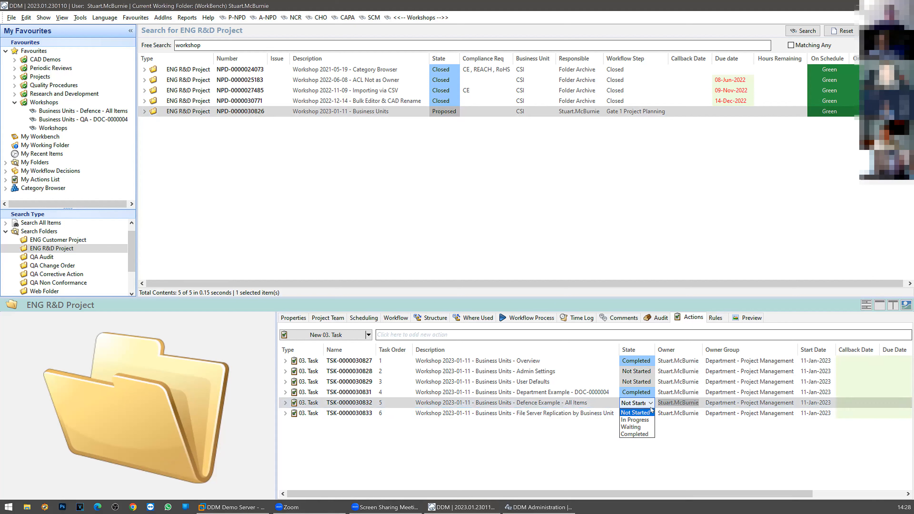
{"action": "left_click", "coordinate": [648, 439]}
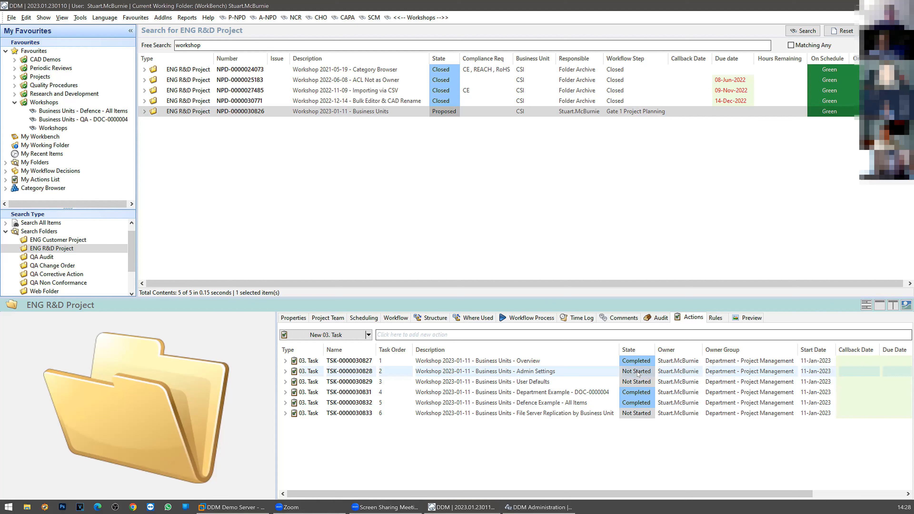
{"action": "left_click", "coordinate": [644, 374]}
{"action": "left_click", "coordinate": [652, 373]}
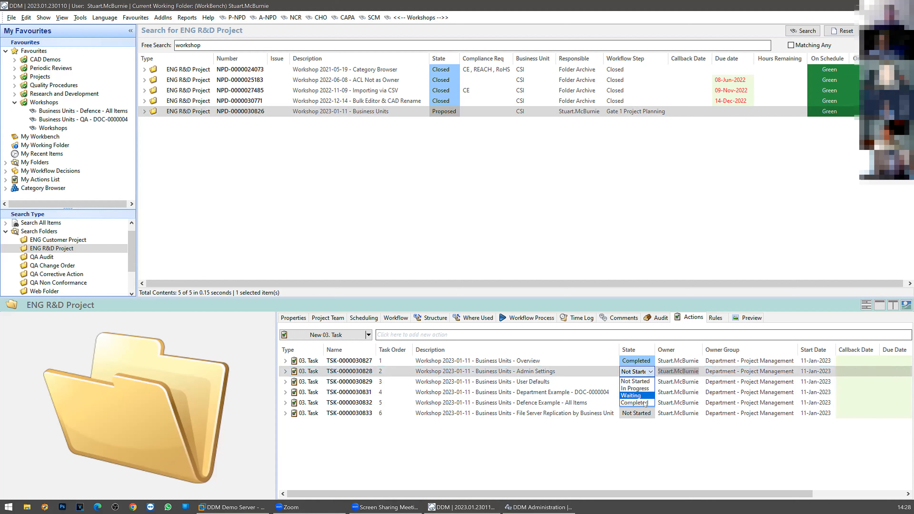
{"action": "left_click", "coordinate": [646, 404]}
{"action": "left_click", "coordinate": [644, 382]}
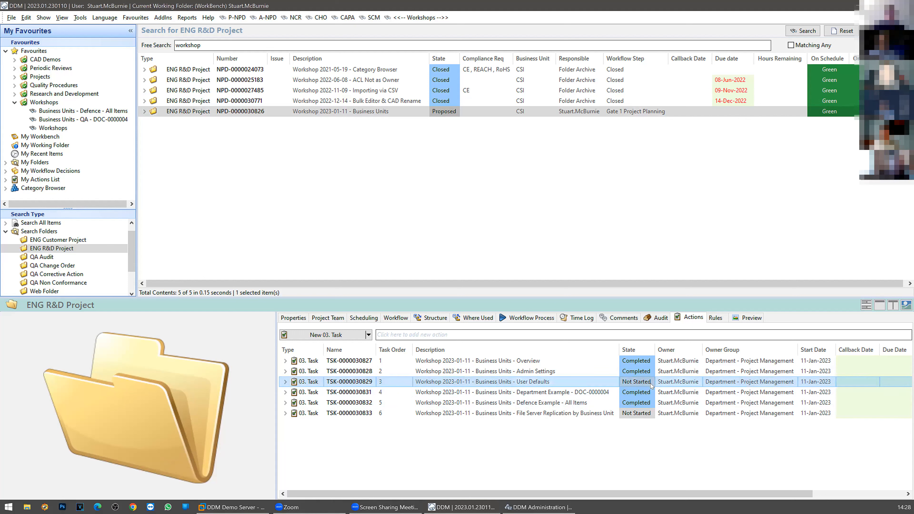
{"action": "left_click", "coordinate": [649, 383]}
{"action": "left_click", "coordinate": [644, 413]}
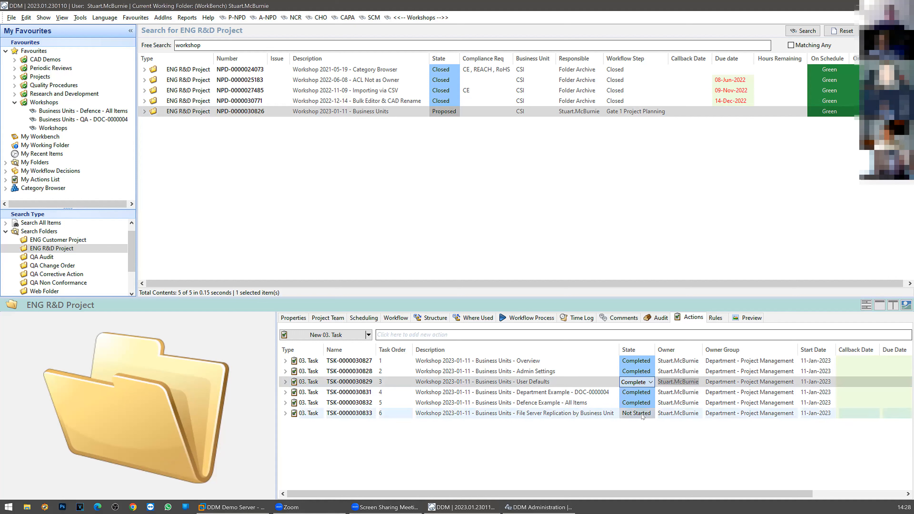
{"action": "left_click", "coordinate": [637, 464]}
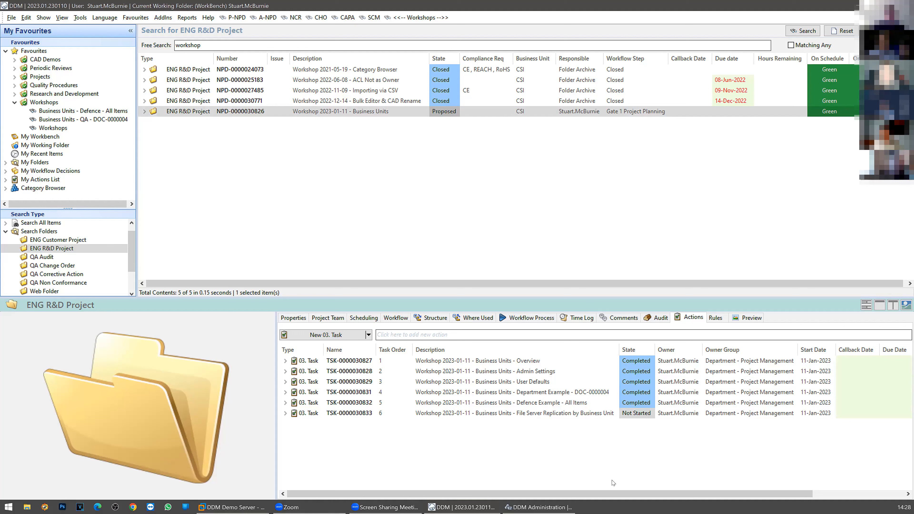
Select the File Server Replication task and open the Multi Site File Server Replication settings in DDM Administration.
{"action": "left_click", "coordinate": [584, 415]}
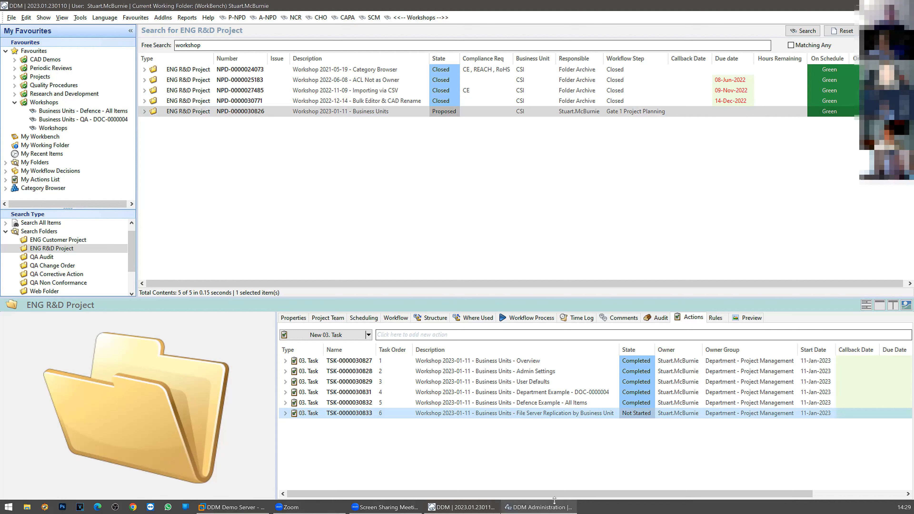
{"action": "left_click", "coordinate": [540, 507]}
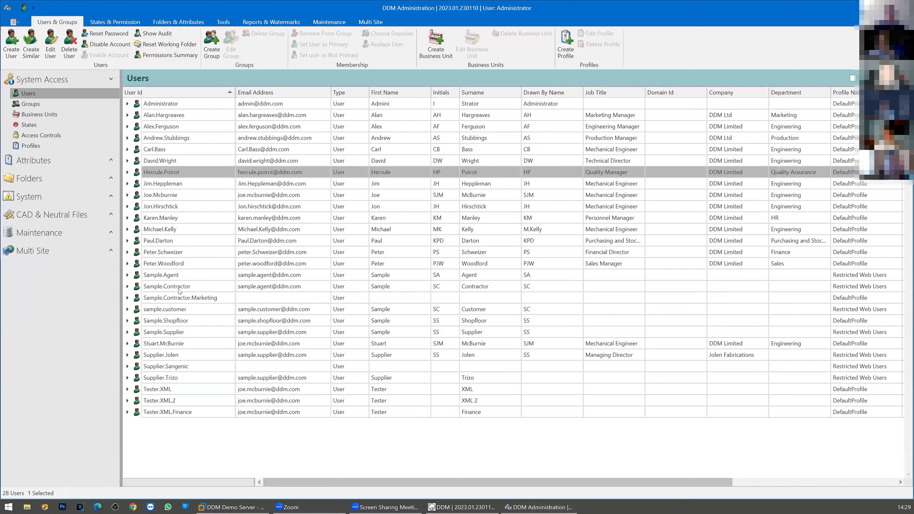
{"action": "left_click", "coordinate": [111, 250]}
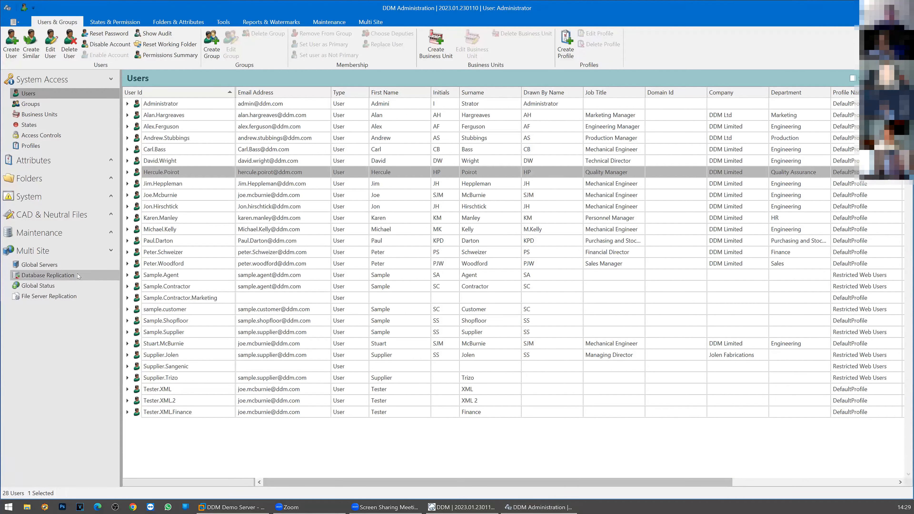
{"action": "left_click", "coordinate": [49, 296]}
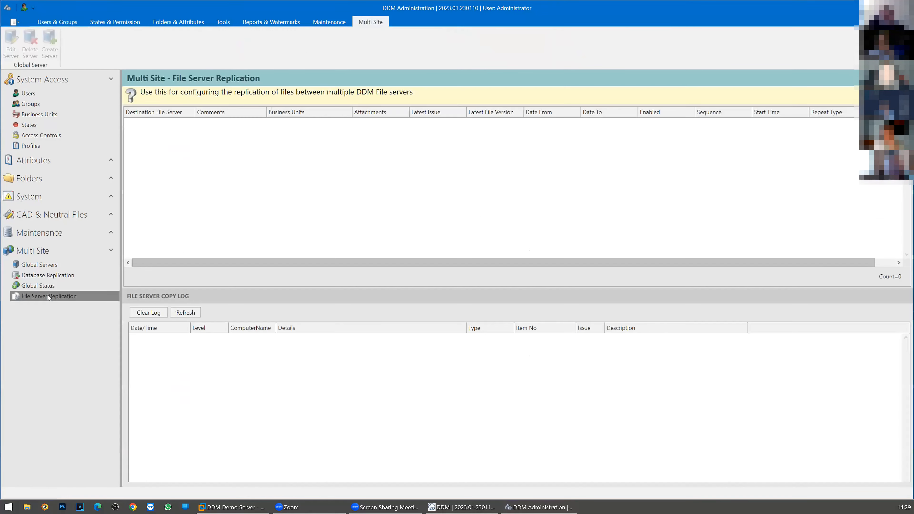
Draft a new file replication to DDM-SERVER-2 filtered to the CSI - Defence business unit and cancel it.
{"action": "right_click", "coordinate": [346, 161]}
{"action": "left_click", "coordinate": [366, 165]}
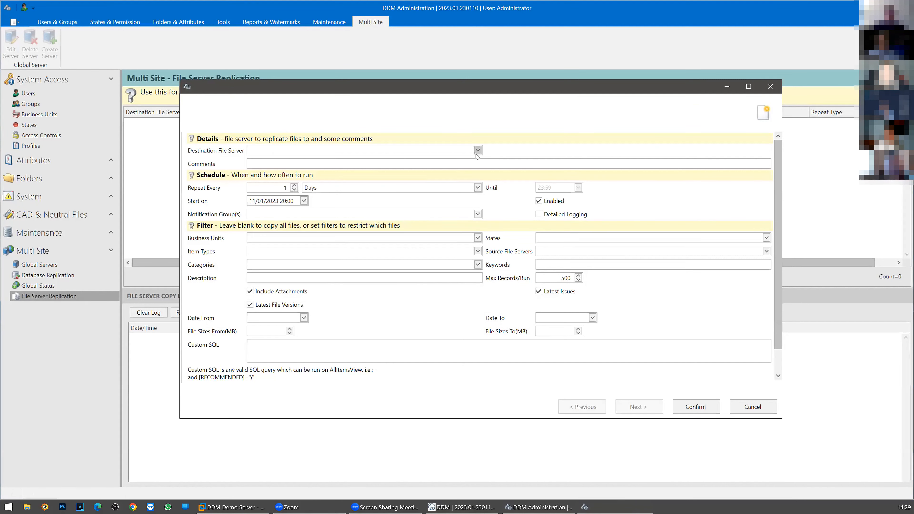
{"action": "left_click", "coordinate": [478, 150]}
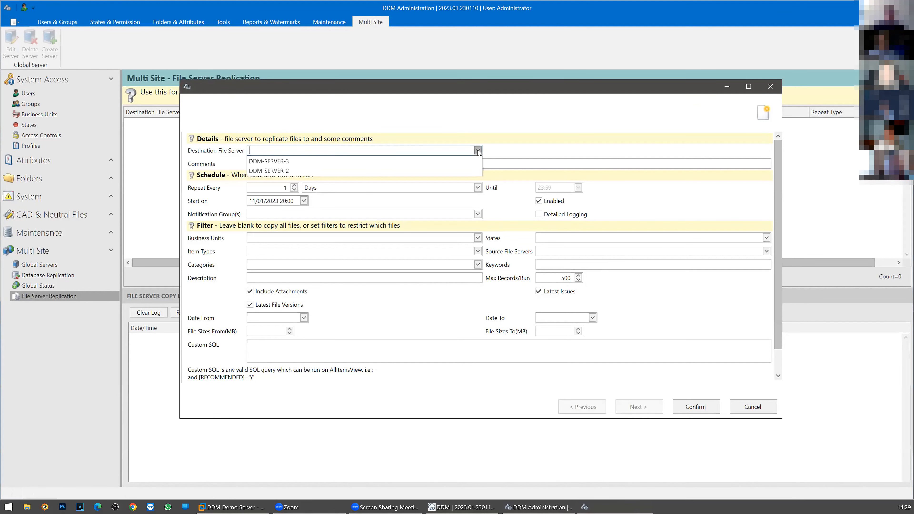
{"action": "left_click", "coordinate": [278, 171]}
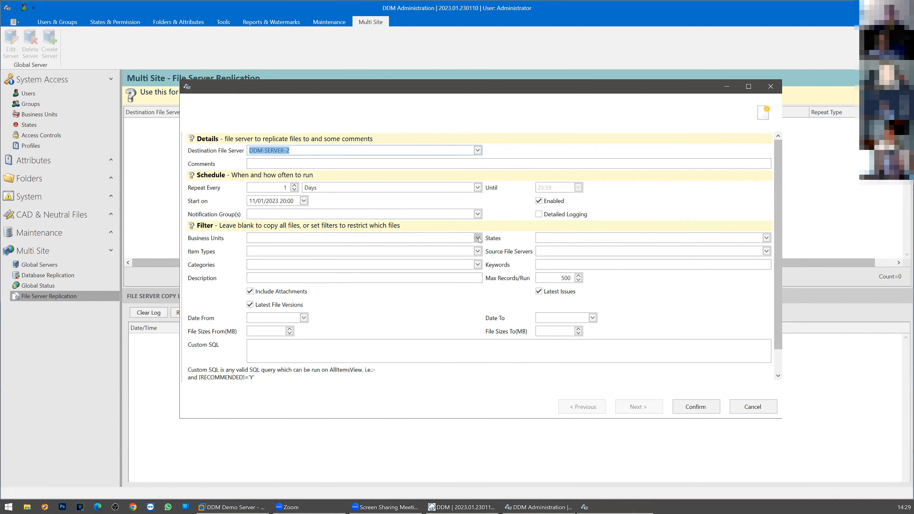
{"action": "left_click", "coordinate": [268, 238]}
{"action": "left_click", "coordinate": [253, 277]}
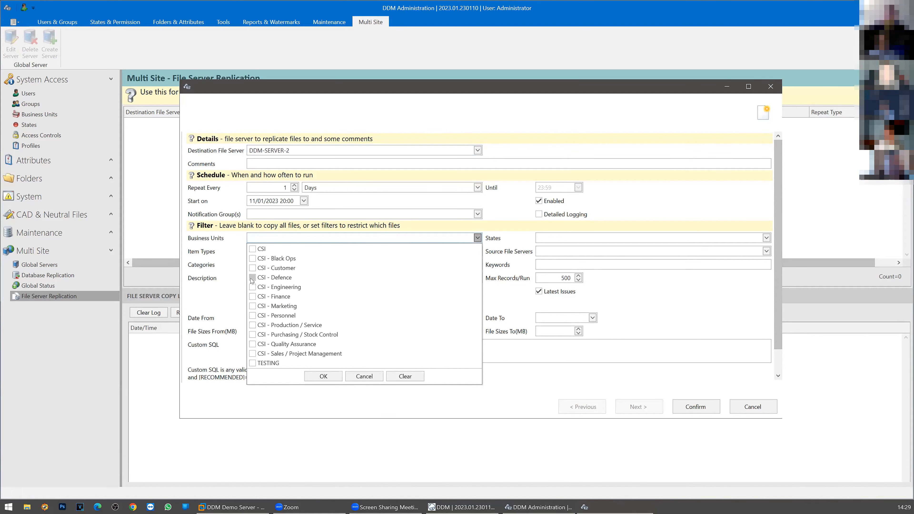
{"action": "left_click", "coordinate": [293, 406]}
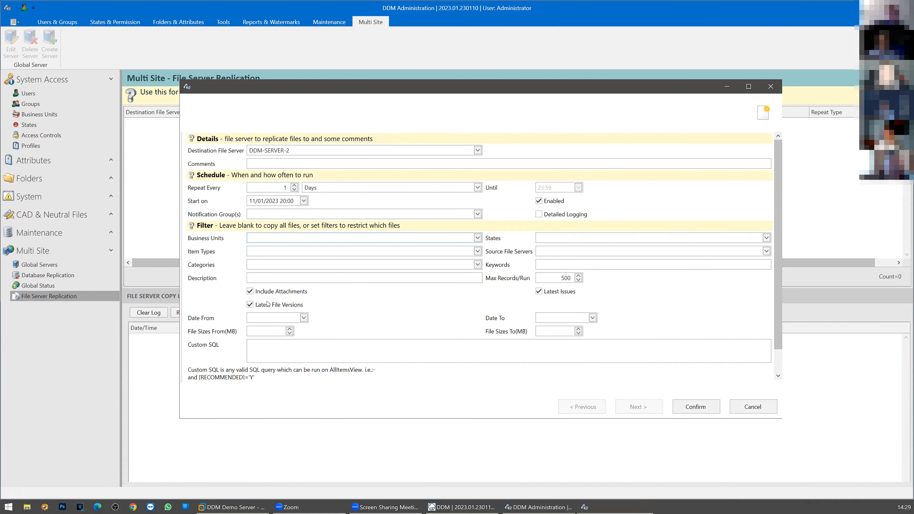
{"action": "left_click", "coordinate": [478, 238]}
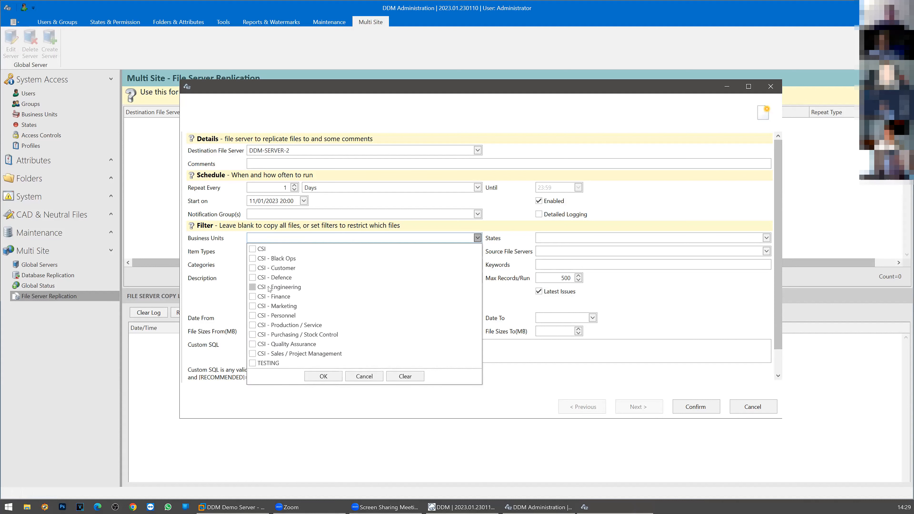
{"action": "left_click", "coordinate": [253, 277]}
{"action": "left_click", "coordinate": [323, 376]}
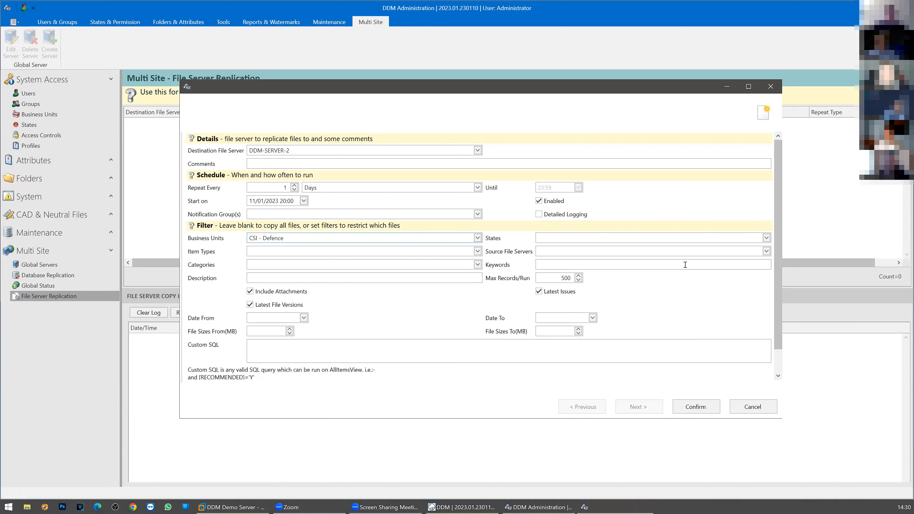
{"action": "left_click", "coordinate": [768, 404]}
{"action": "left_click", "coordinate": [486, 273]}
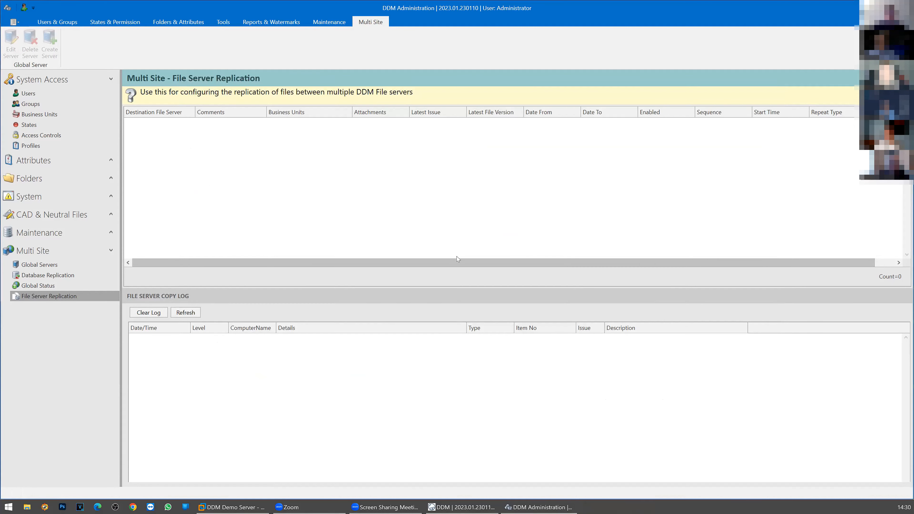
Return to the main DDM client, open the Business Units Overview task and examine its "Image - Business Units" diagram enlarged.
{"action": "left_click", "coordinate": [873, 6]}
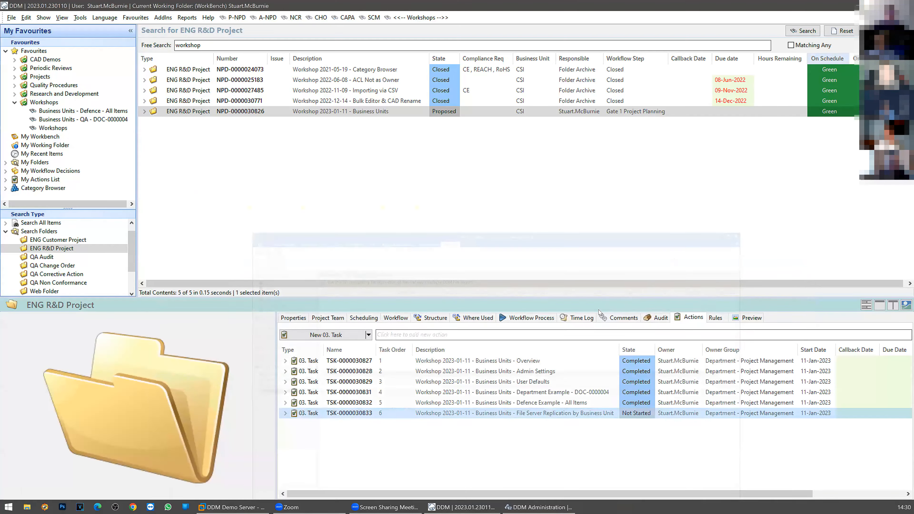
{"action": "left_click", "coordinate": [583, 364]}
{"action": "double_click", "coordinate": [584, 361]}
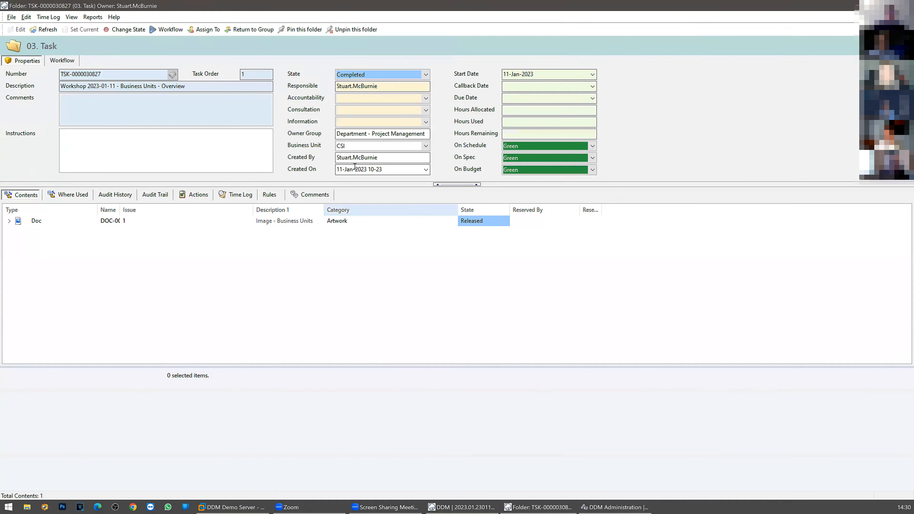
{"action": "left_click", "coordinate": [316, 221]}
{"action": "double_click", "coordinate": [316, 221]}
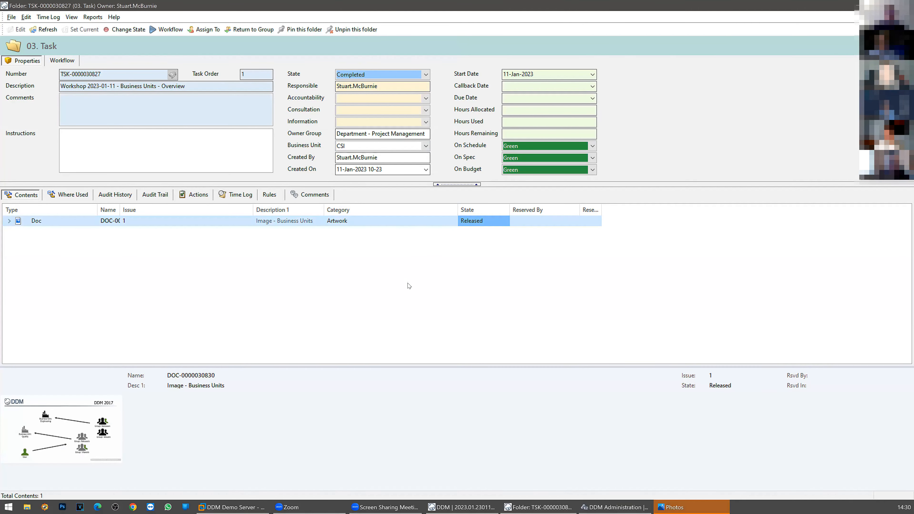
{"action": "scroll", "coordinate": [600, 398], "scroll_direction": "up", "scroll_amount": 5}
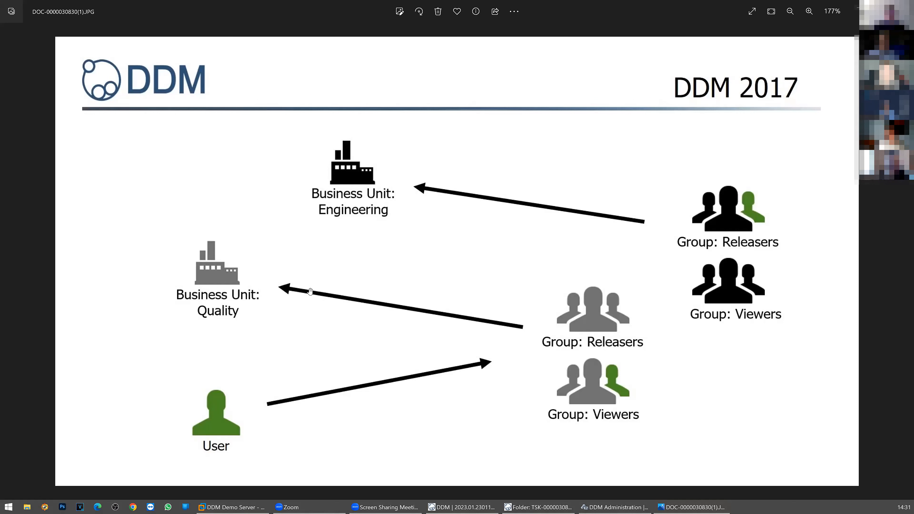
In the main DDM client, set the "Workshop 2023-01-11 - Business Units" project's business unit to CSI - Defence.
{"action": "left_click", "coordinate": [478, 506]}
{"action": "left_click", "coordinate": [619, 115]}
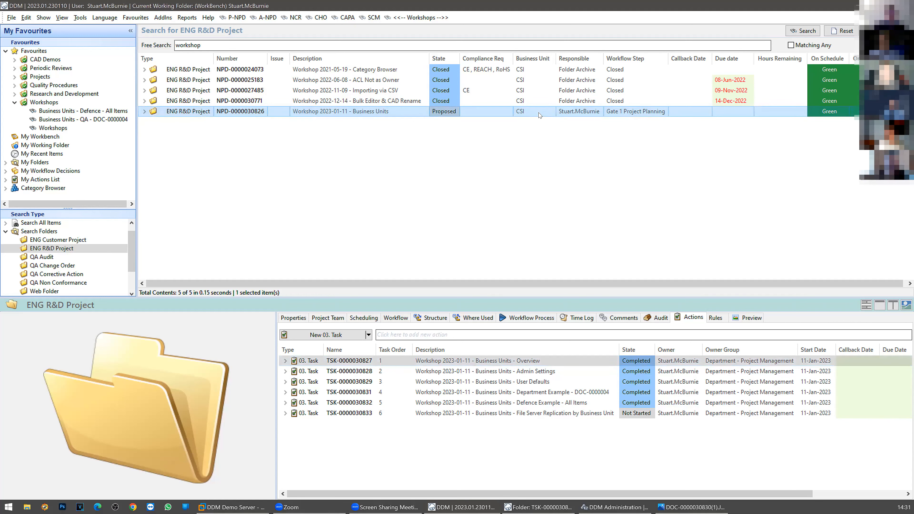
{"action": "left_click", "coordinate": [545, 115]}
{"action": "left_click", "coordinate": [551, 114]}
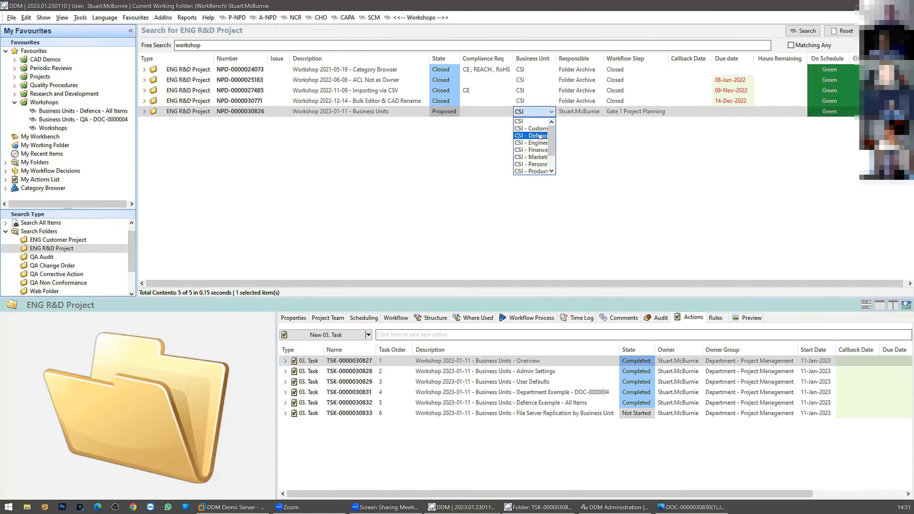
{"action": "left_click", "coordinate": [541, 136]}
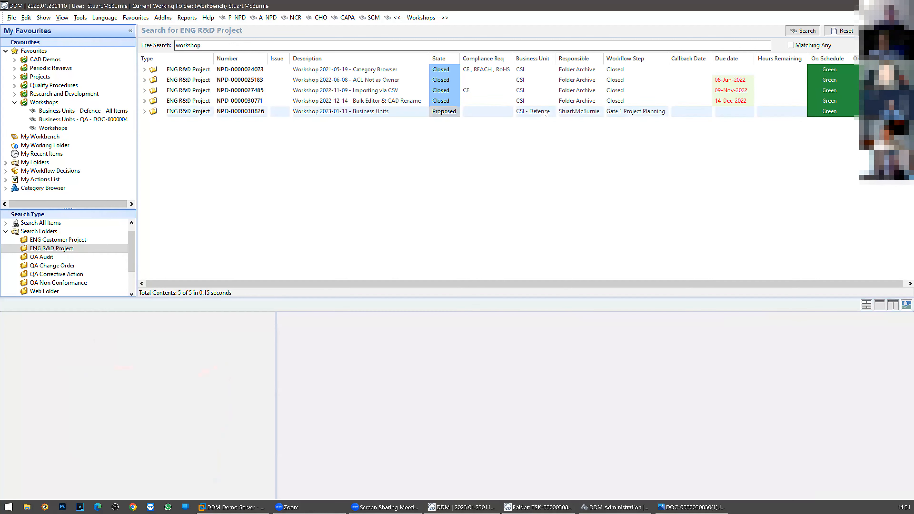
Switch to the DDM Demo Server client, search ENG R&D projects for "workshop" and select all the listed projects.
{"action": "left_click", "coordinate": [607, 506]}
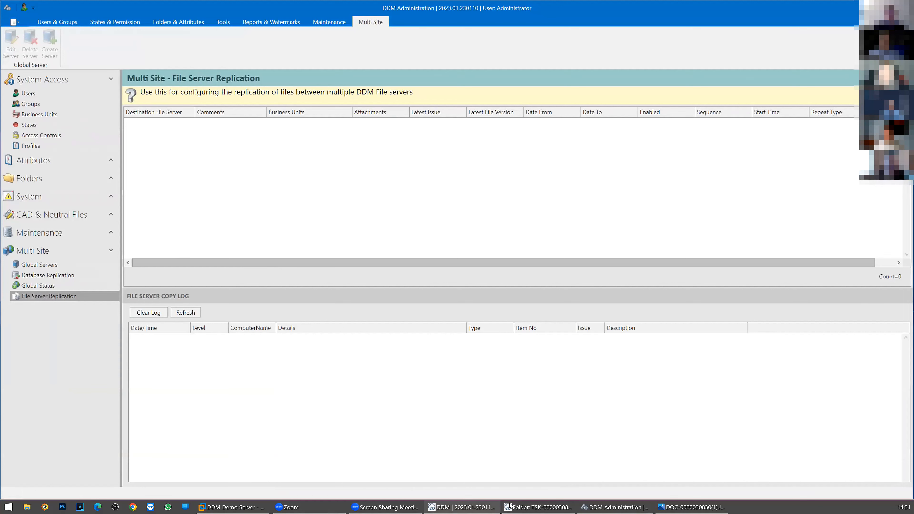
{"action": "left_click", "coordinate": [250, 506]}
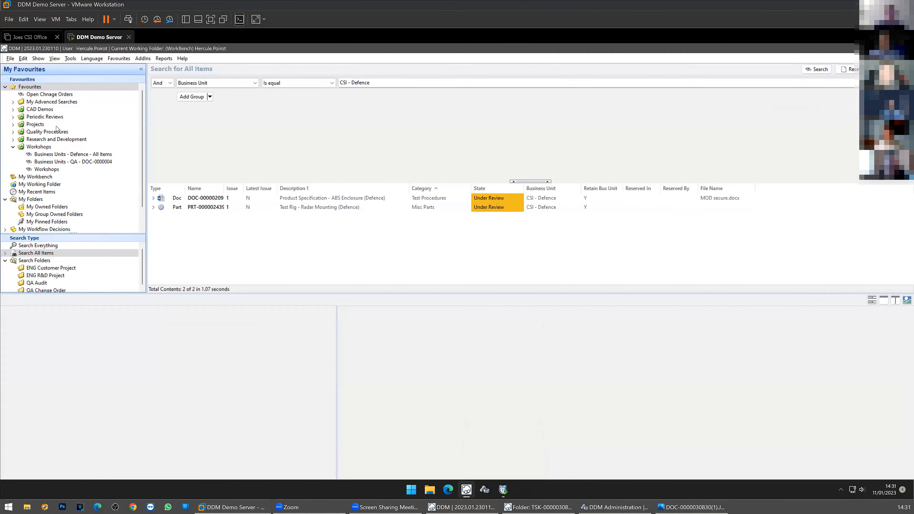
{"action": "left_click", "coordinate": [45, 275]}
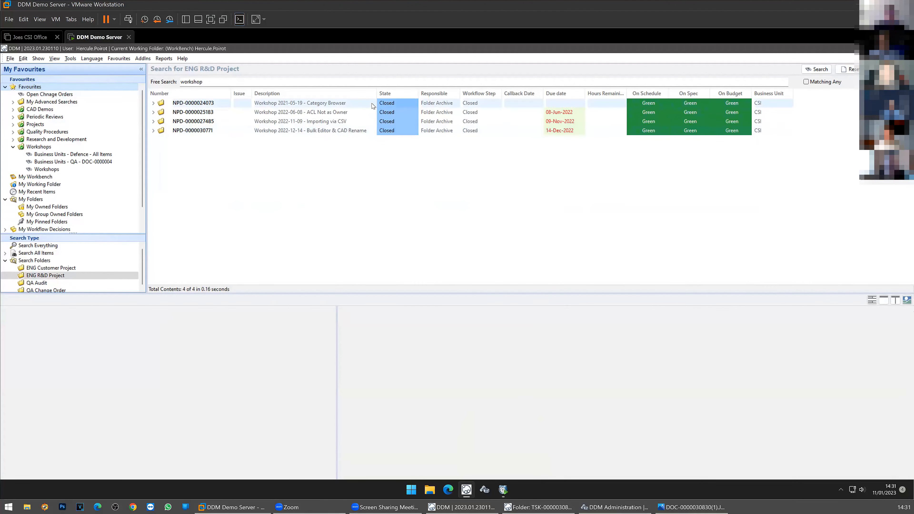
{"action": "left_click", "coordinate": [374, 131]}
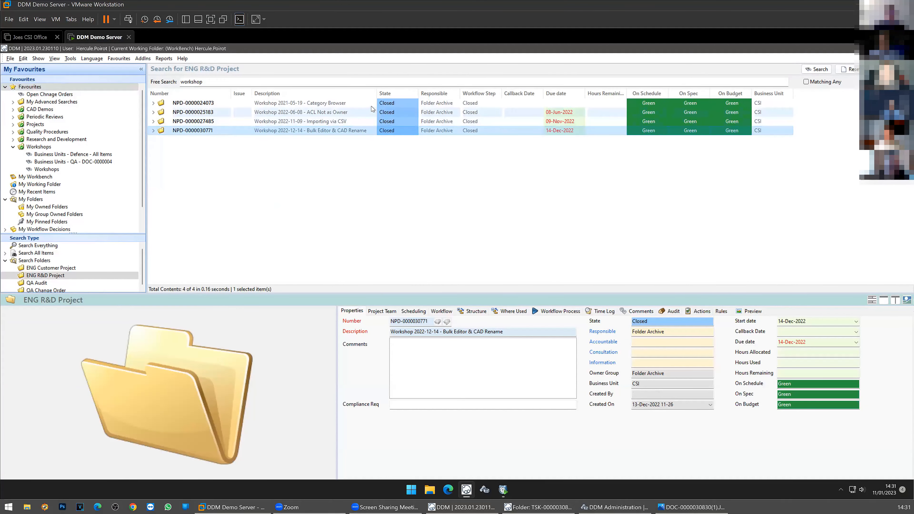
{"action": "left_click", "coordinate": [372, 105], "text": "shift"}
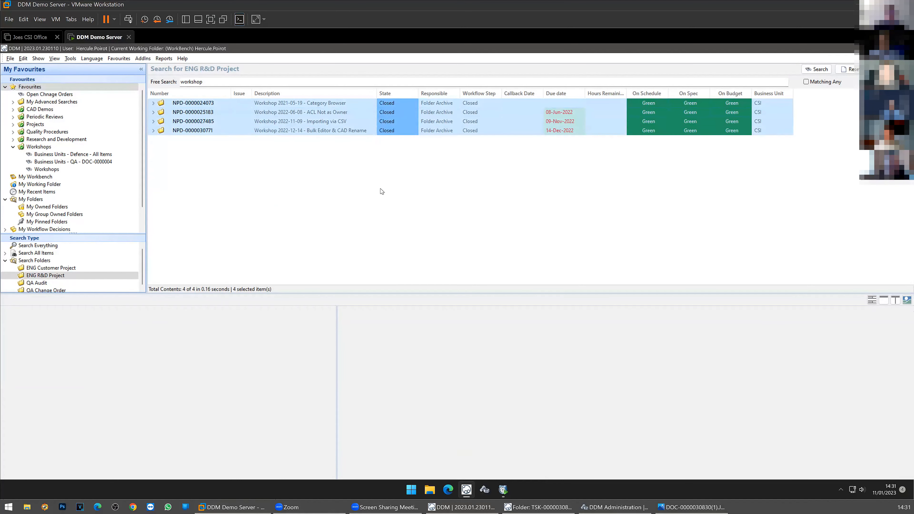